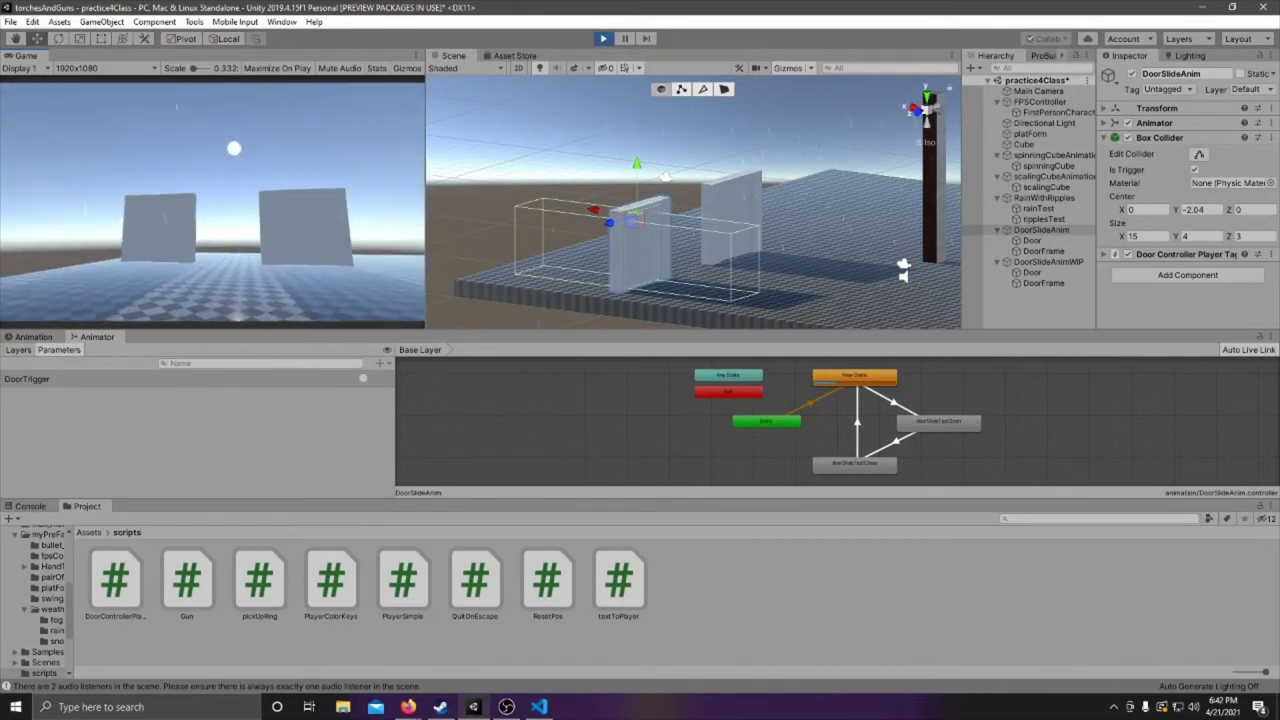
Walk the player back and forth through the DoorSlideAnim door to test its trigger, and end the play test
{"action": "key", "text": "w"}
{"action": "key", "text": "w"}
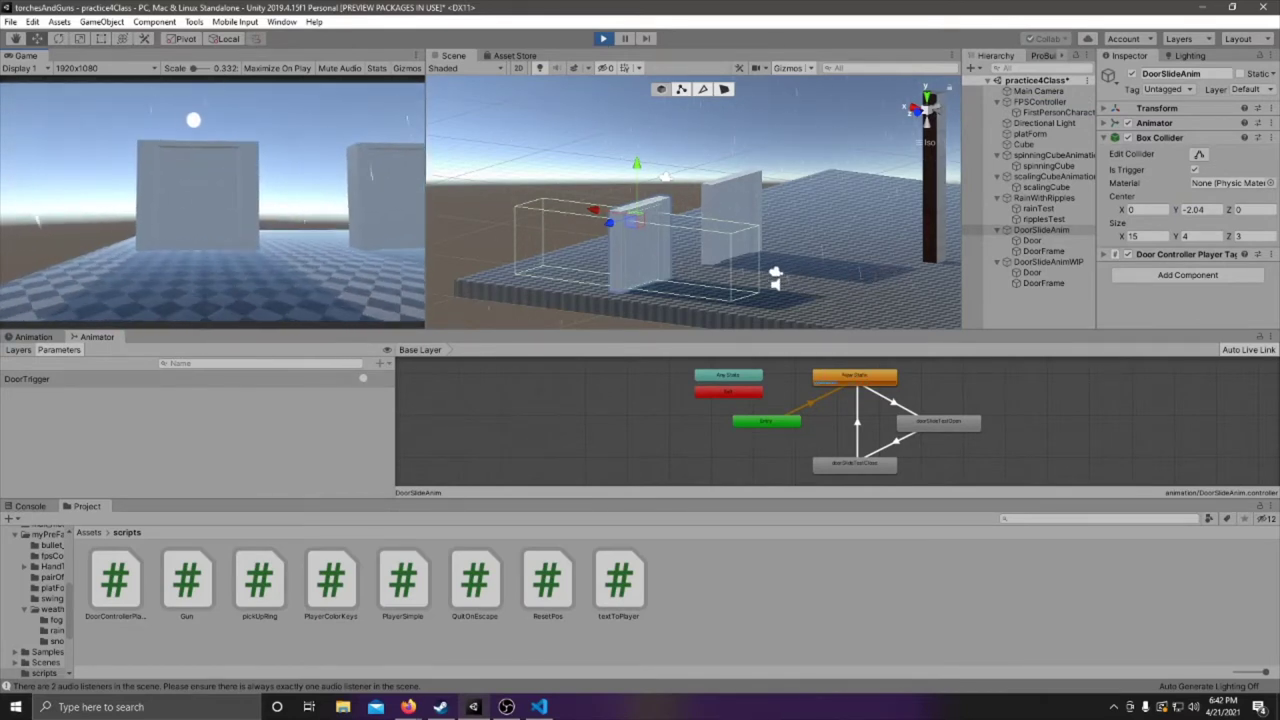
{"action": "key", "text": "w"}
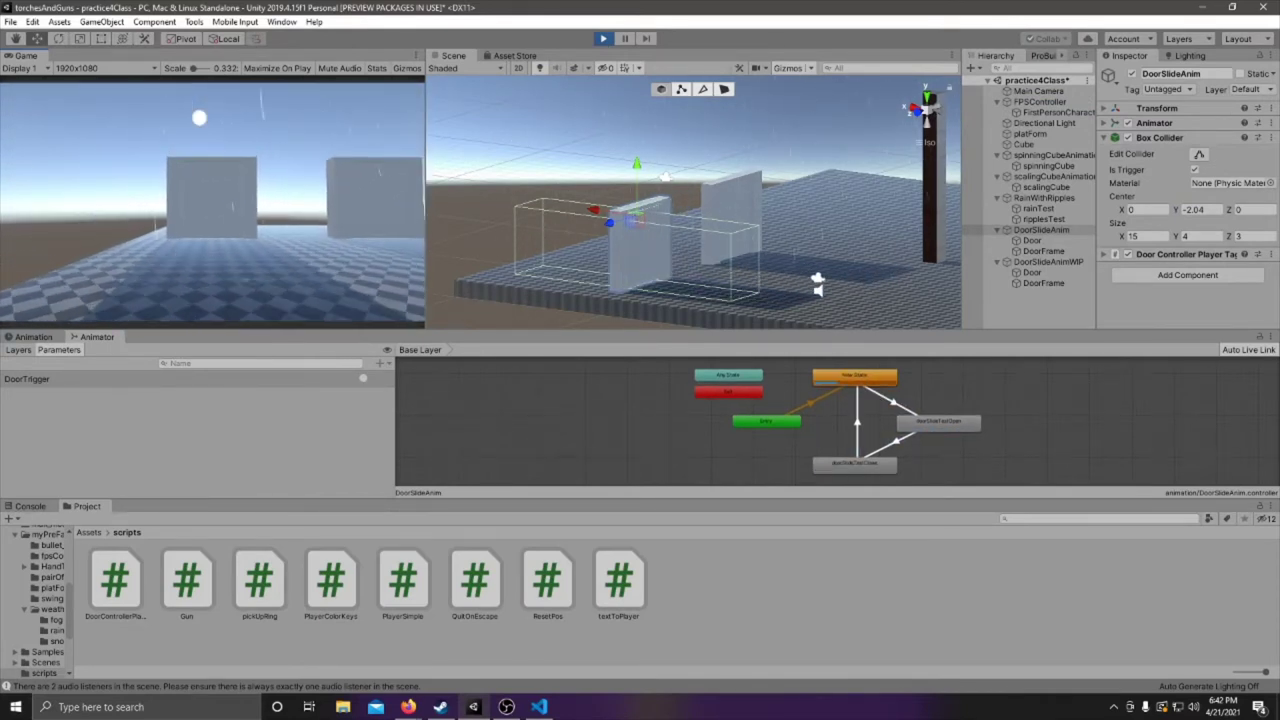
{"action": "key", "text": "w"}
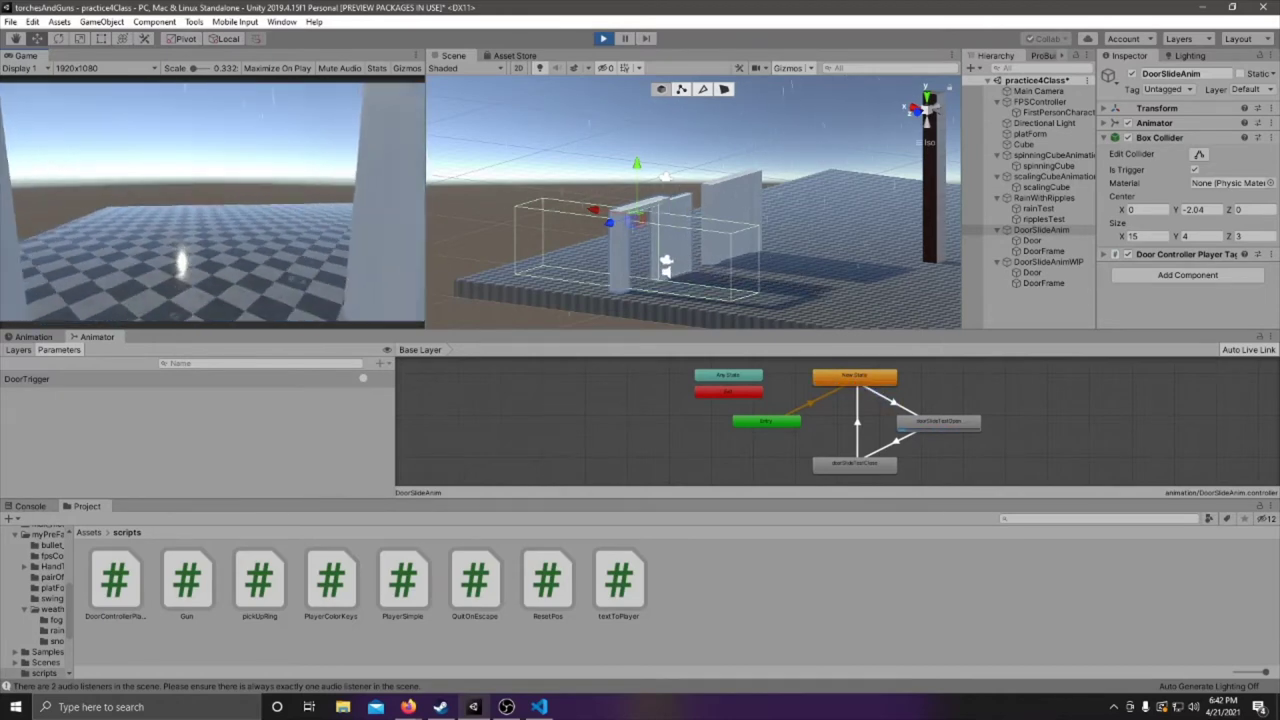
{"action": "key", "text": "w"}
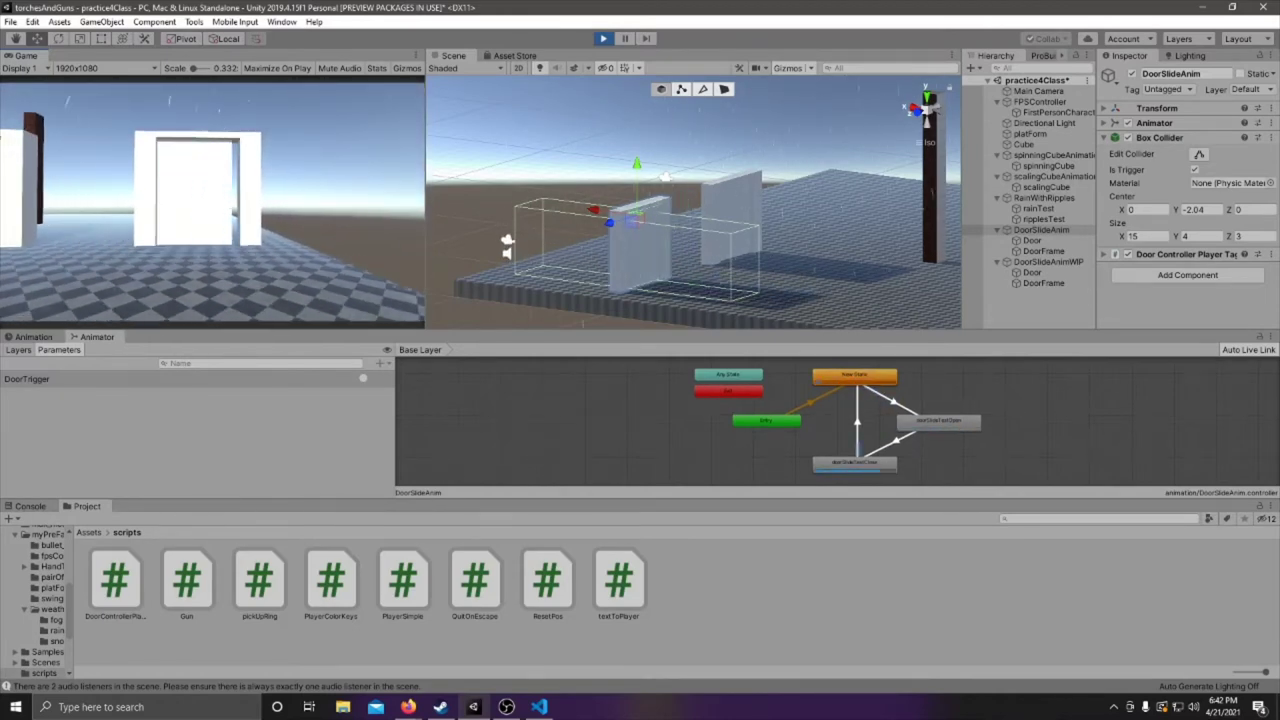
{"action": "key", "text": "w"}
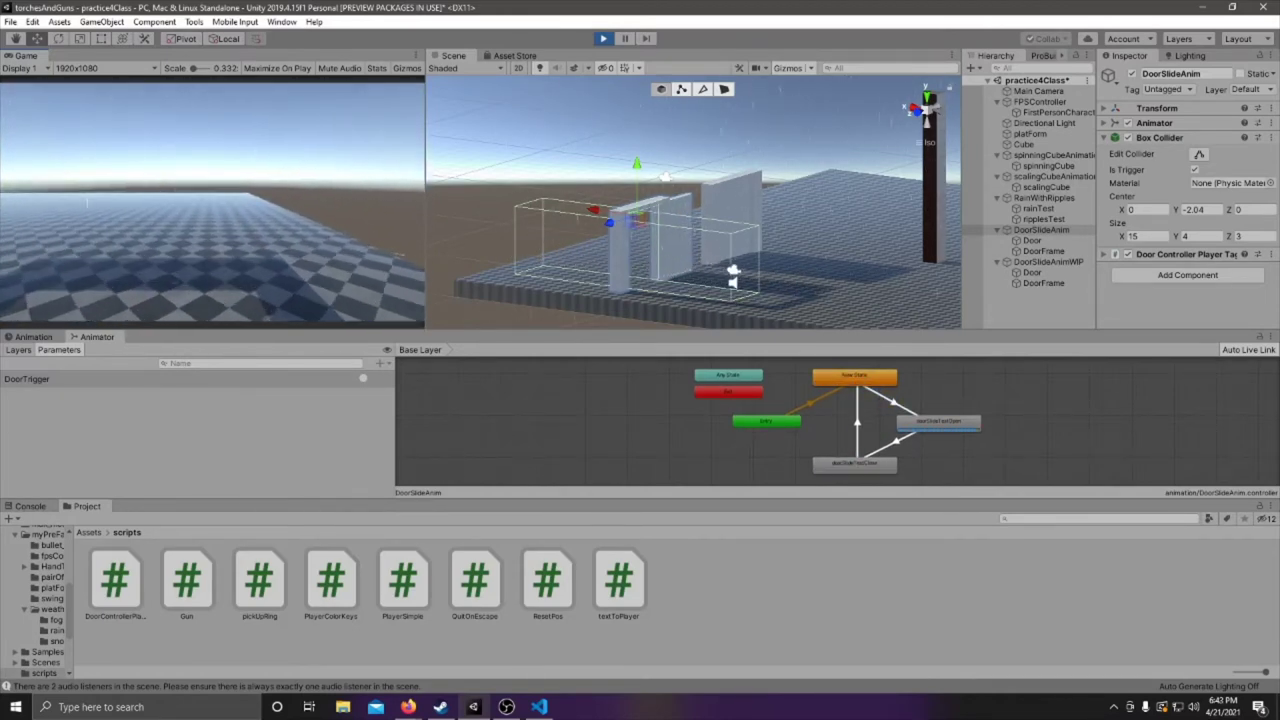
{"action": "key", "text": "w"}
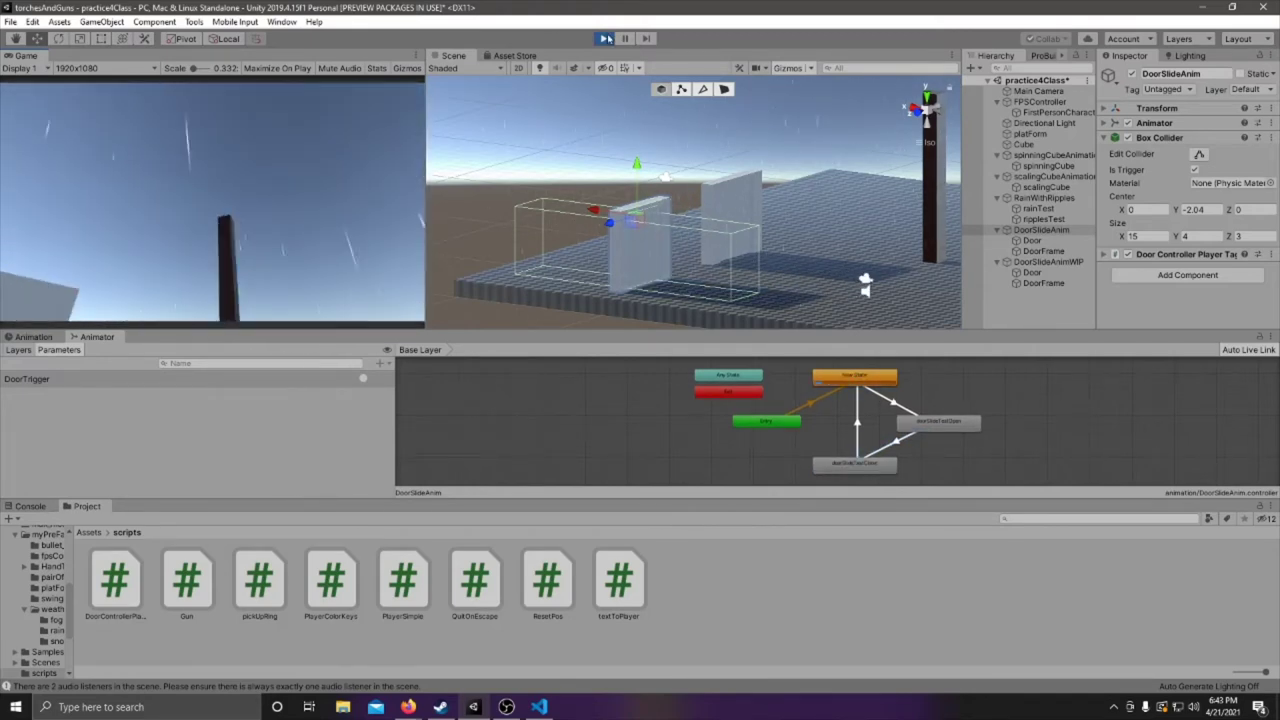
{"action": "key", "text": "ctrl+p"}
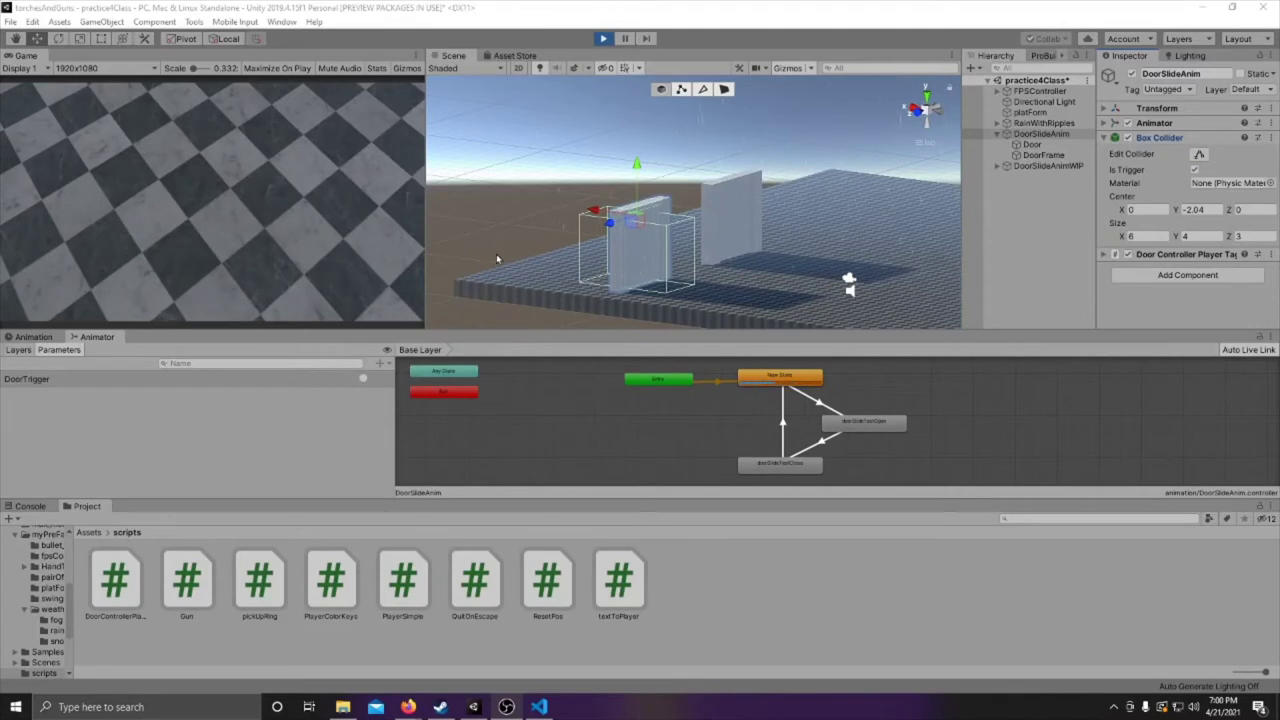
Test the sliding door with the smaller trigger box by walking the player through it from both sides, and stop the game
{"action": "left_click", "coordinate": [205, 191]}
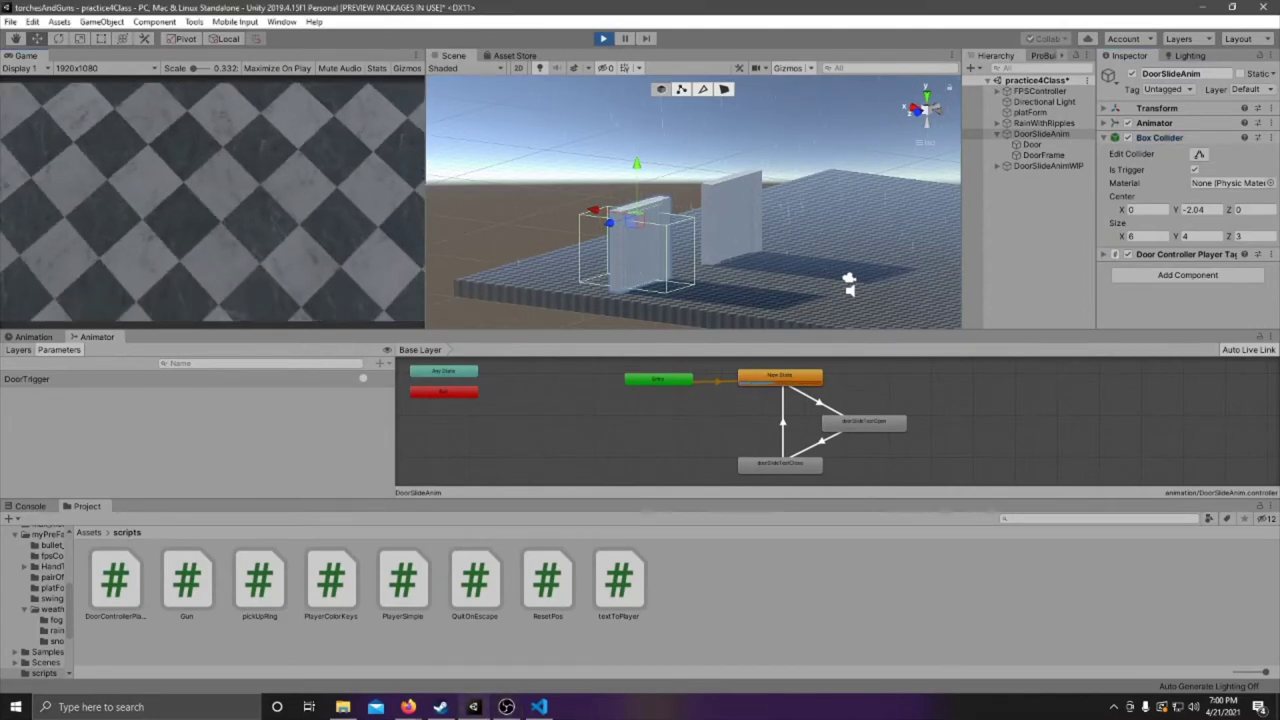
{"action": "key", "text": "w"}
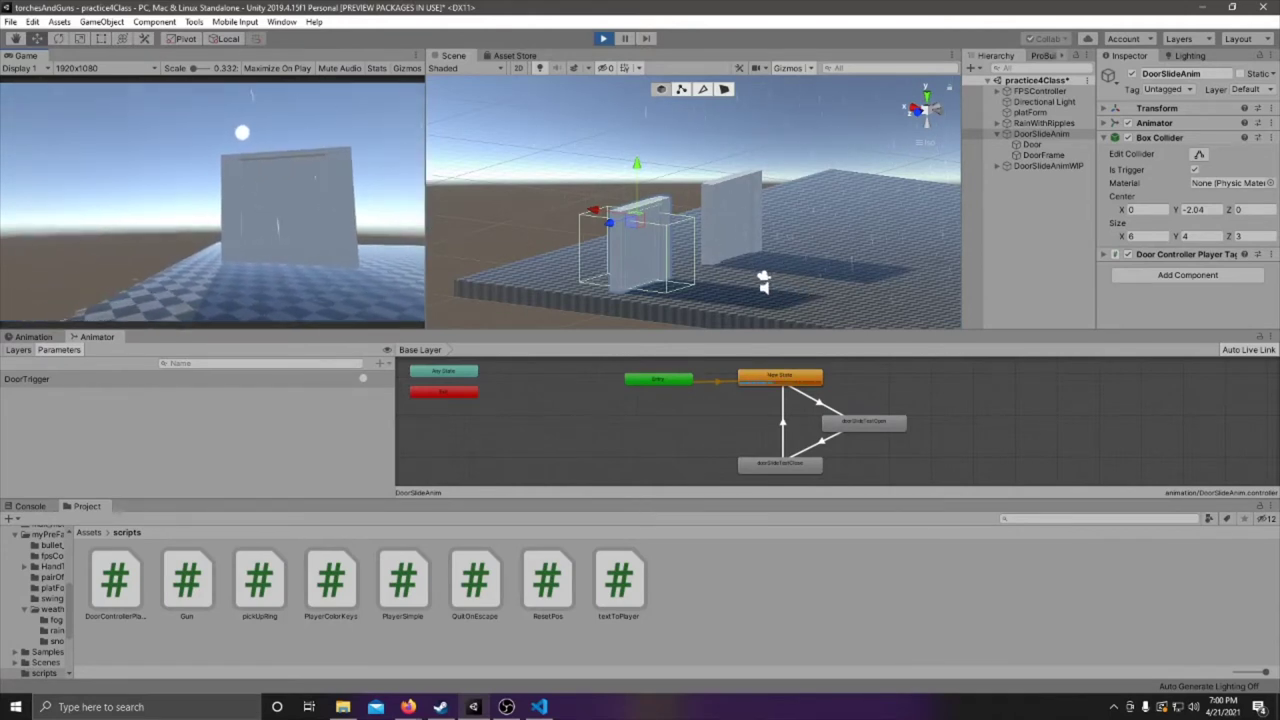
{"action": "key", "text": "w"}
{"action": "key", "text": "w"}
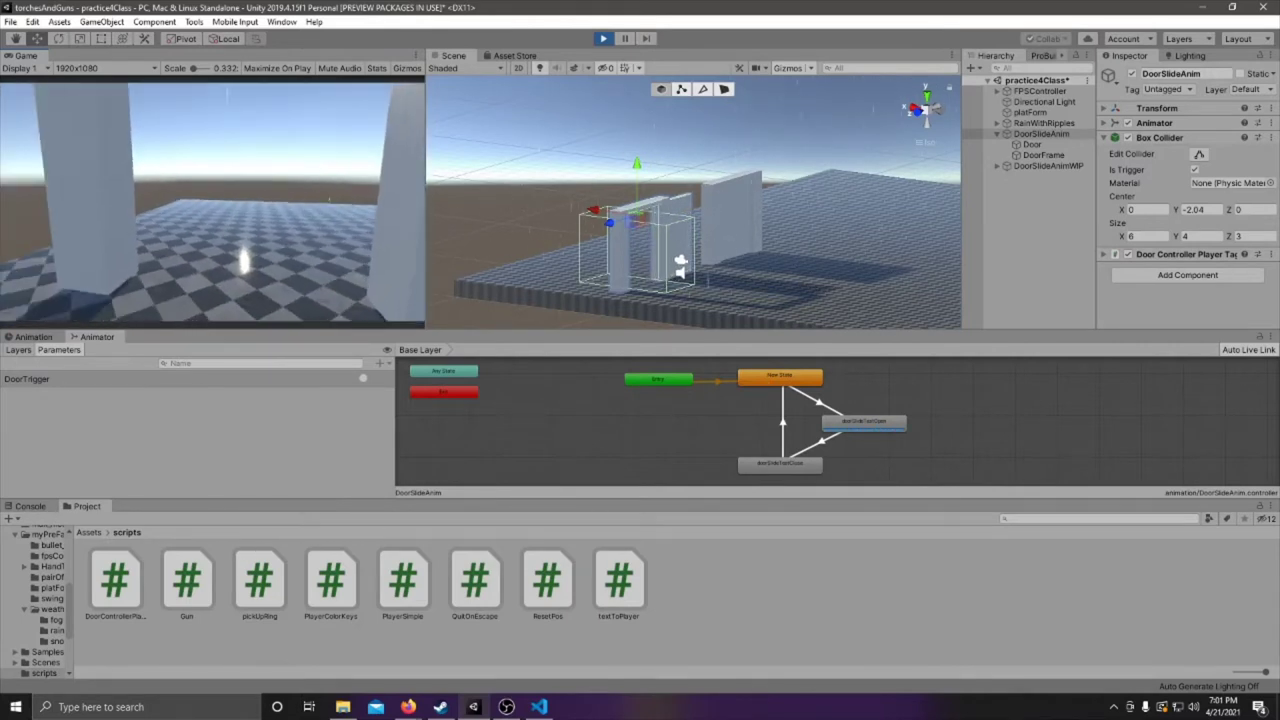
{"action": "key", "text": "w"}
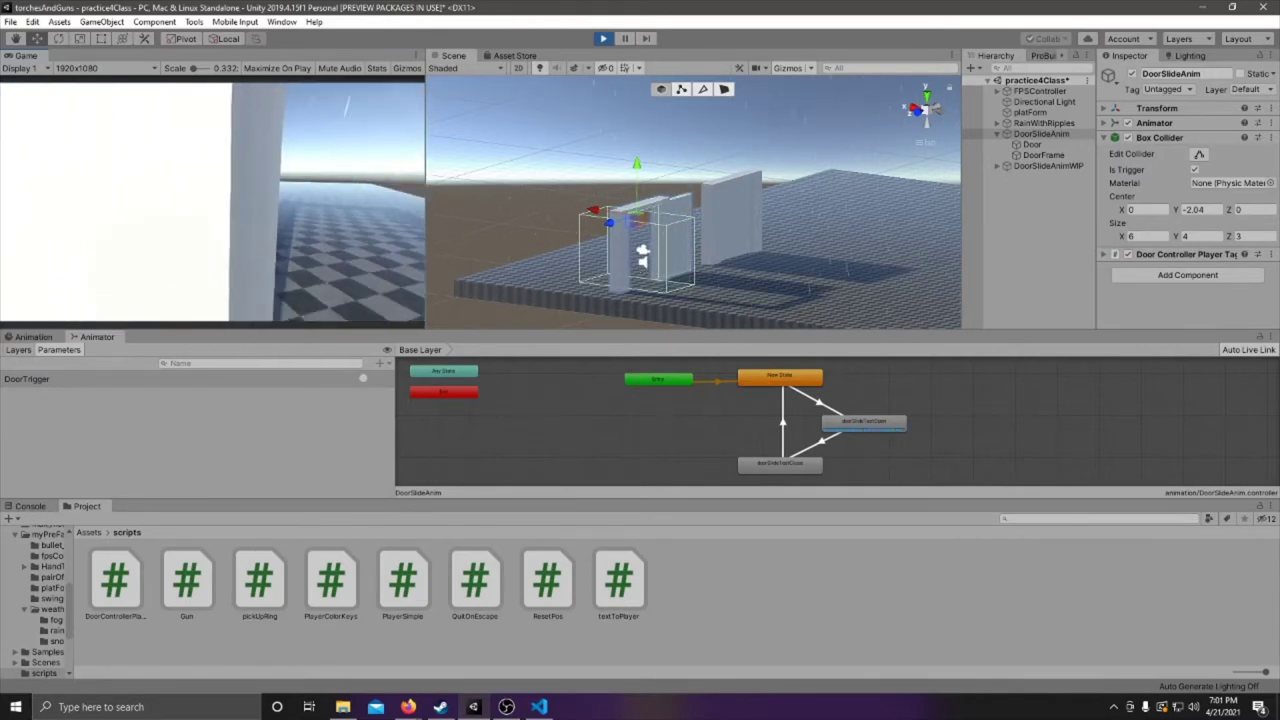
{"action": "key", "text": "s"}
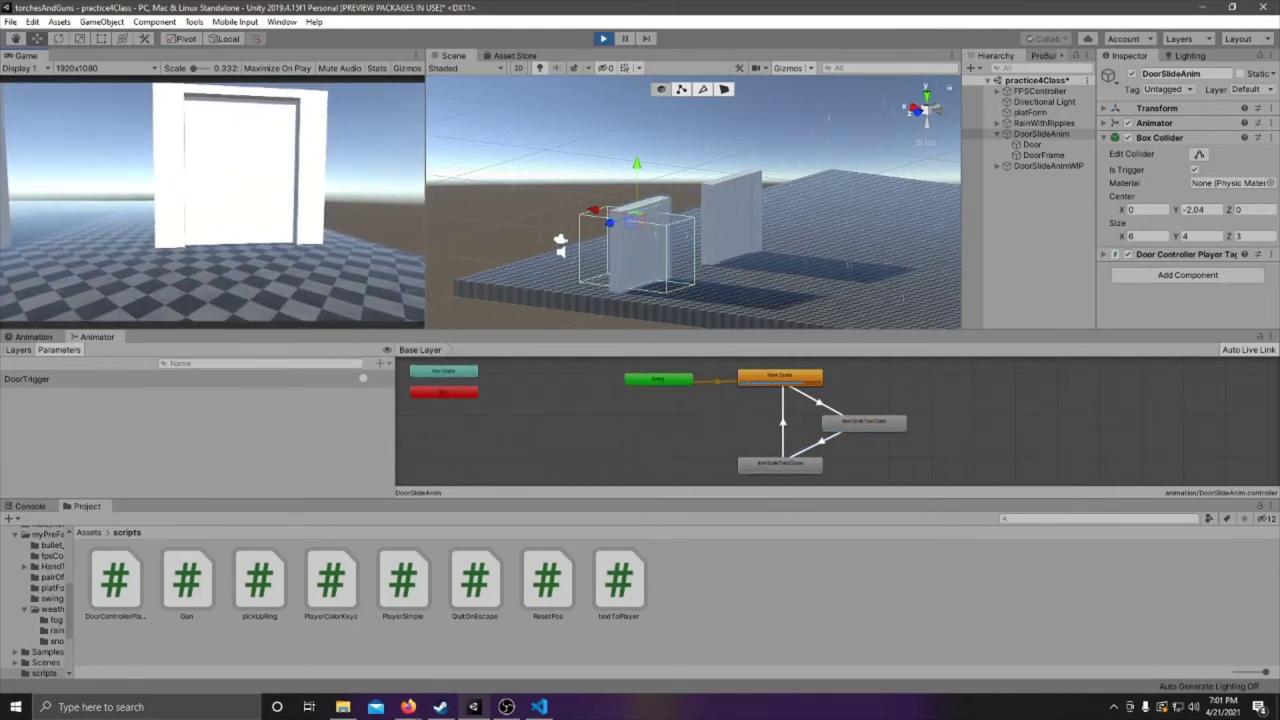
{"action": "key", "text": "w"}
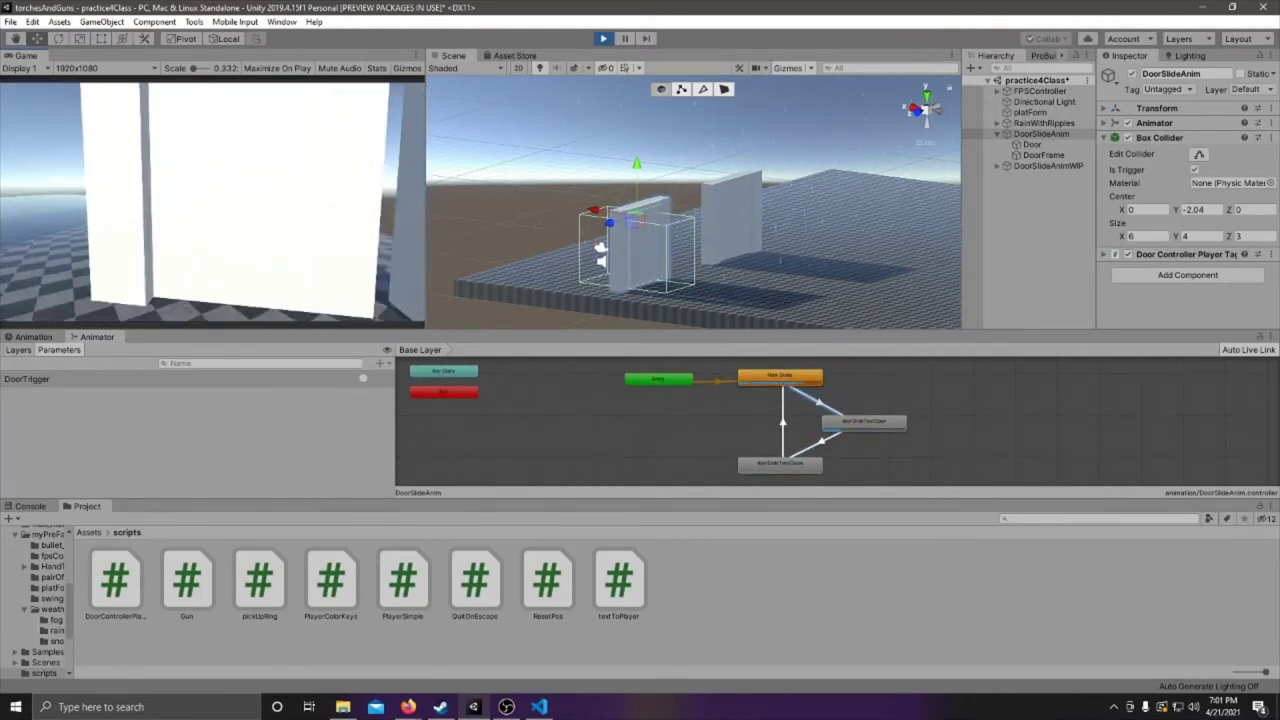
{"action": "key", "text": "w"}
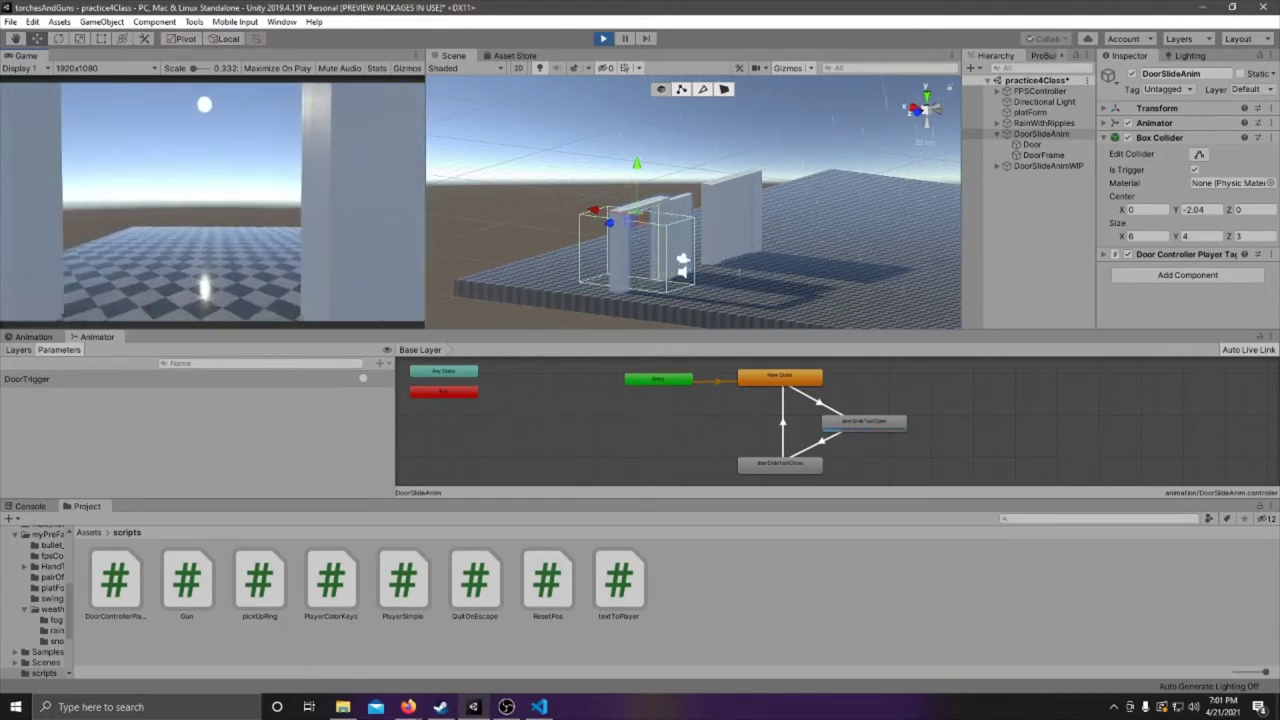
{"action": "key", "text": "w"}
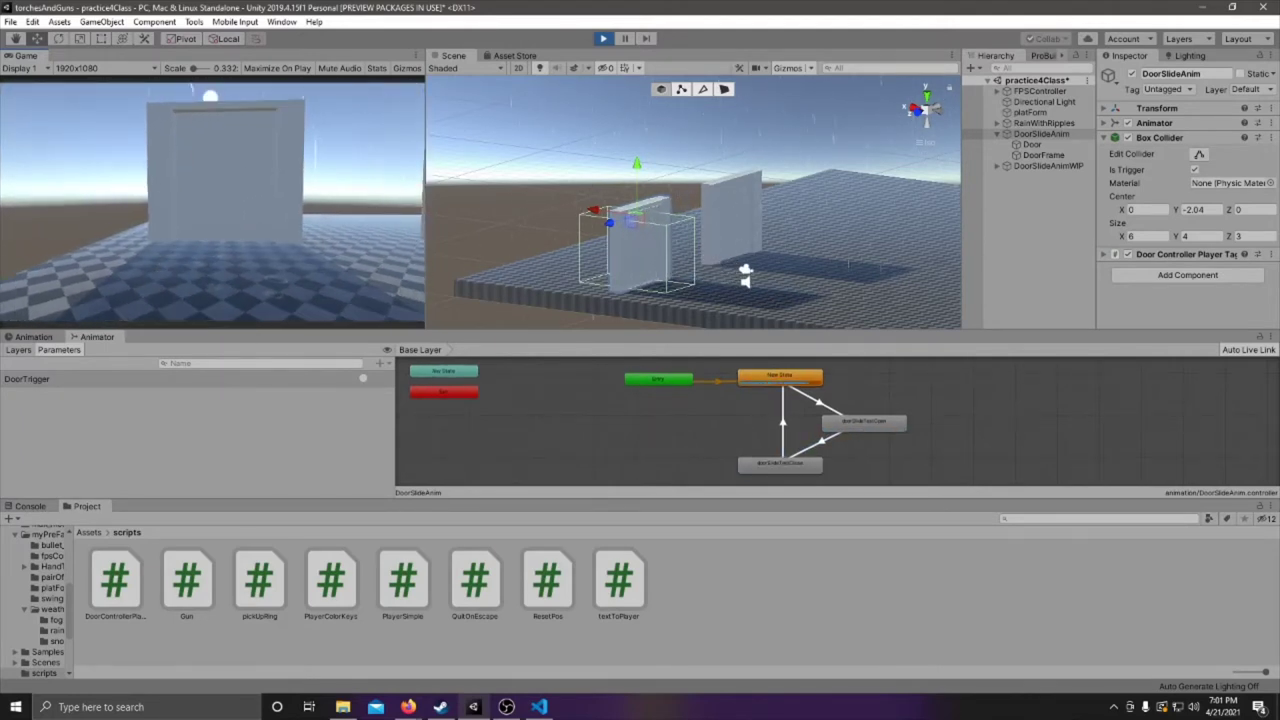
{"action": "key", "text": "w"}
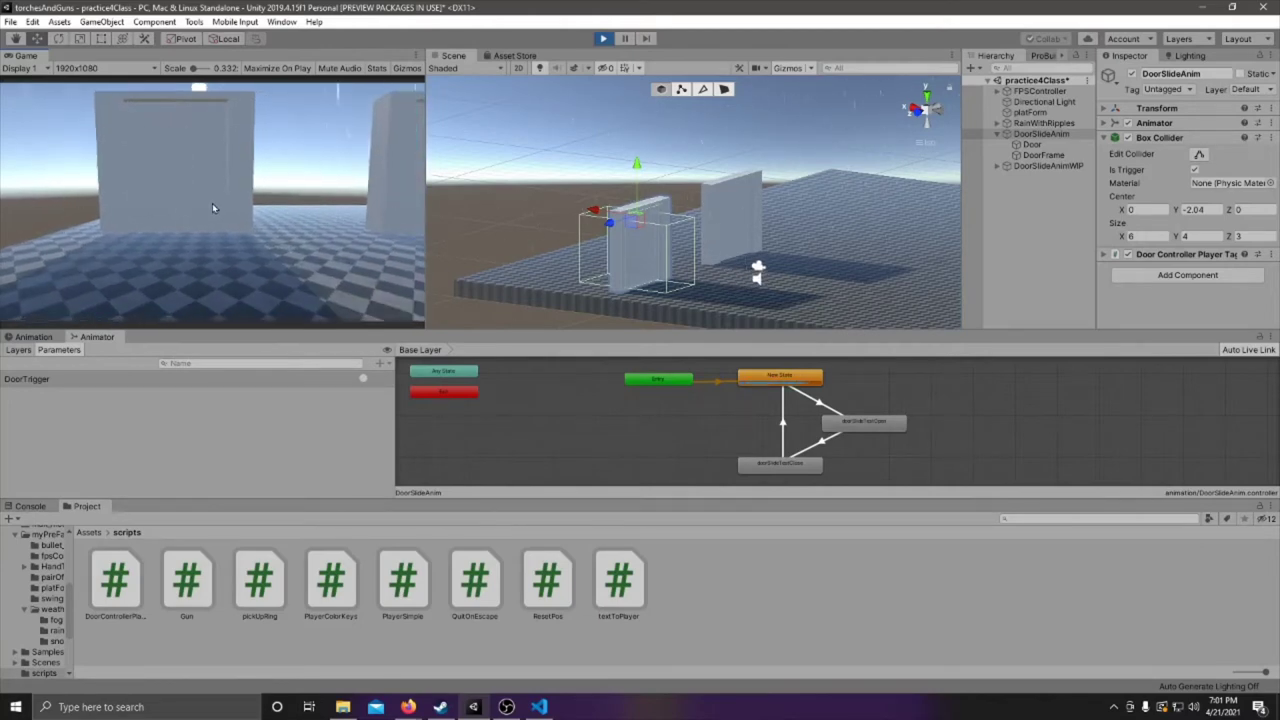
{"action": "left_click", "coordinate": [604, 39]}
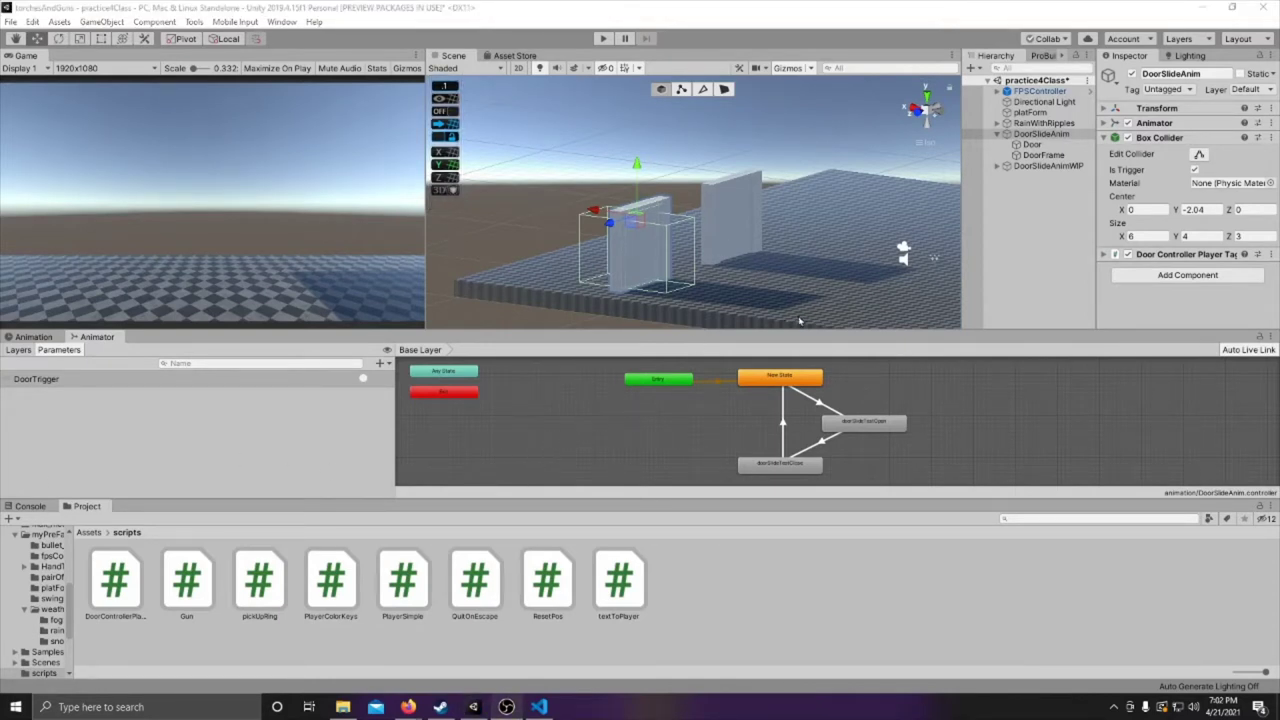
Select the FPSController in the scene and check which tag it is assigned
{"action": "left_click", "coordinate": [38, 339]}
{"action": "left_click", "coordinate": [98, 337]}
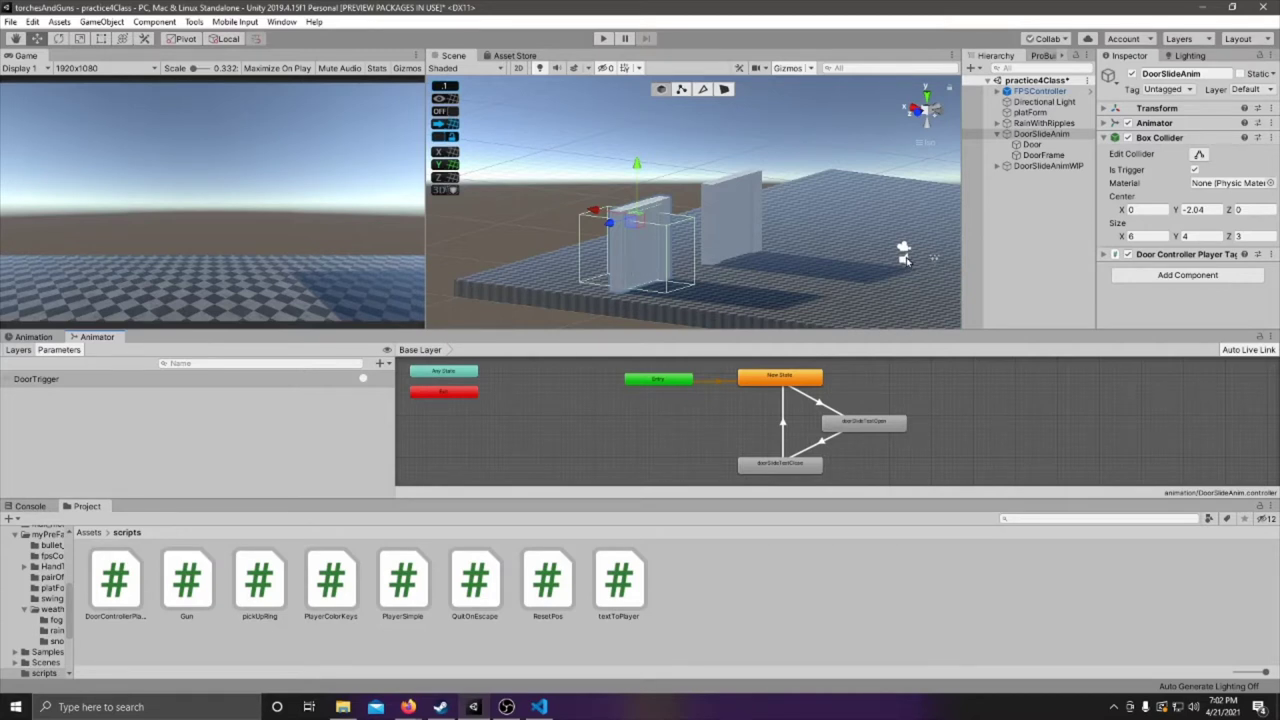
{"action": "left_click", "coordinate": [905, 259]}
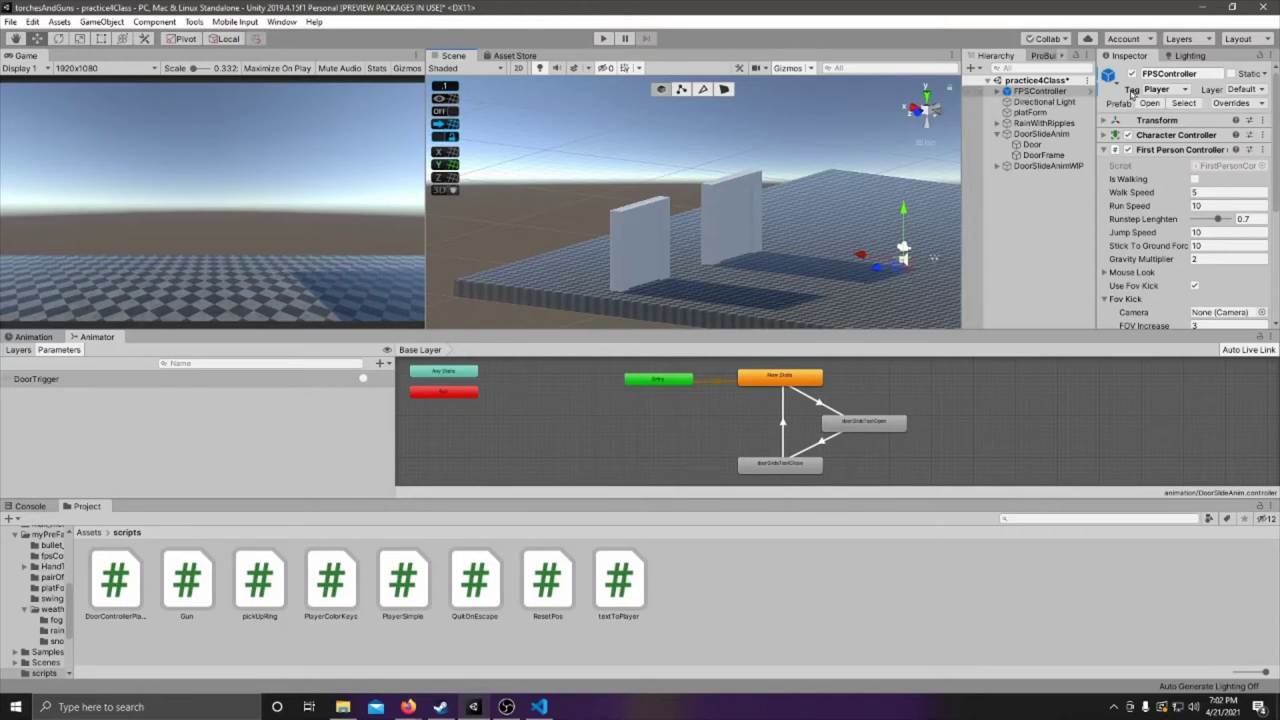
{"action": "left_click", "coordinate": [1186, 91]}
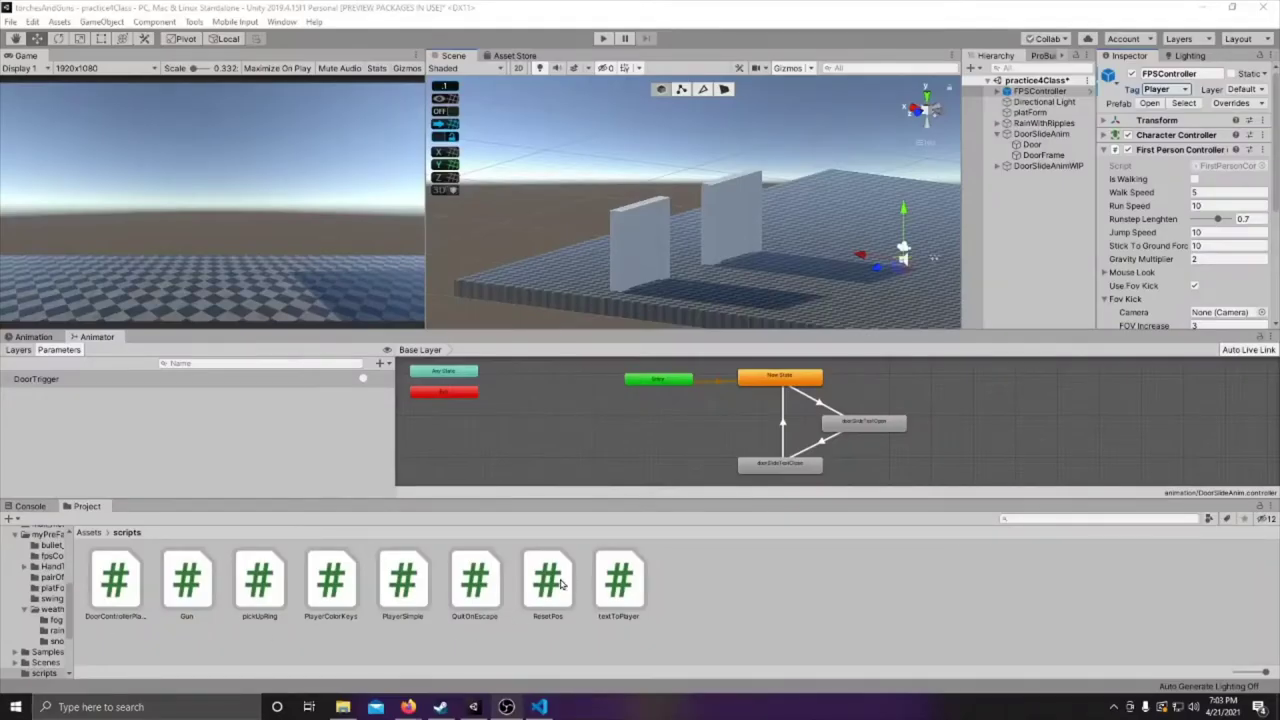
Examine the DoorSlideAnim parent object and its Door and DoorFrame children, including their colliders and components
{"action": "mouse_move", "coordinate": [645, 250]}
{"action": "right_mouse_down"}
{"action": "mouse_move", "coordinate": [627, 249]}
{"action": "mouse_move", "coordinate": [626, 266]}
{"action": "right_mouse_up"}
{"action": "left_click", "coordinate": [628, 270]}
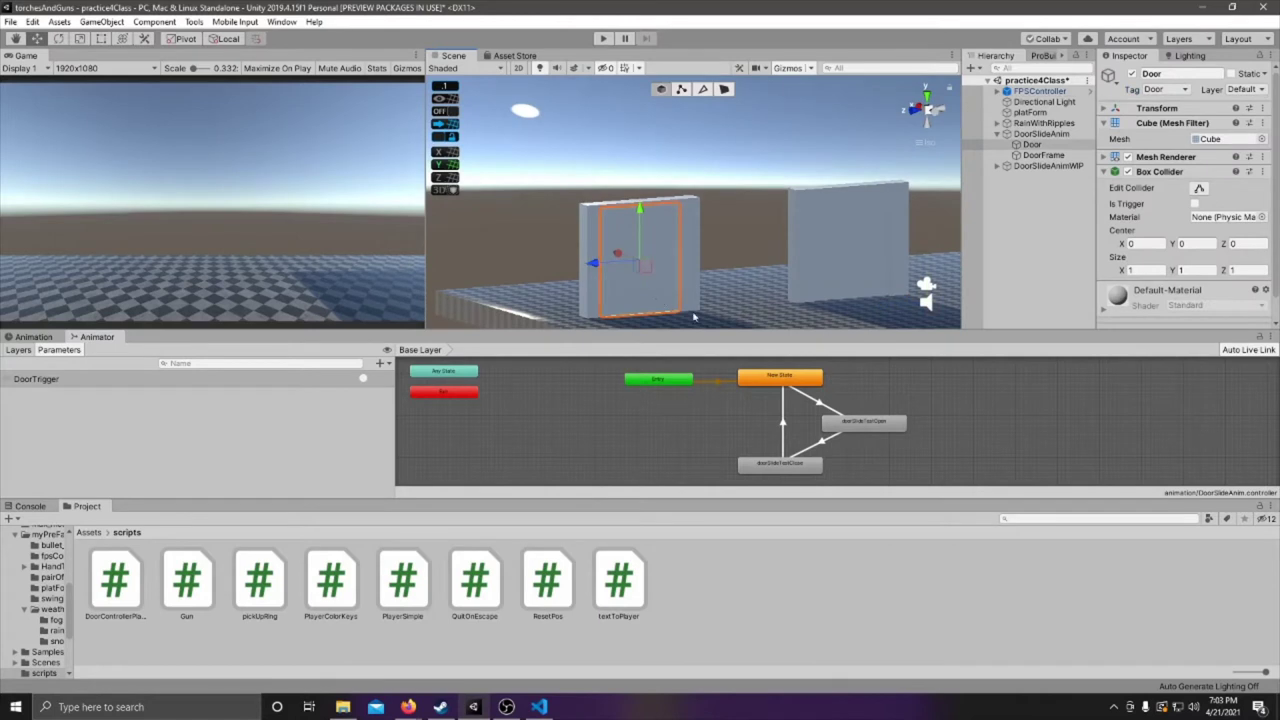
{"action": "left_click", "coordinate": [1041, 133]}
{"action": "key", "text": "f"}
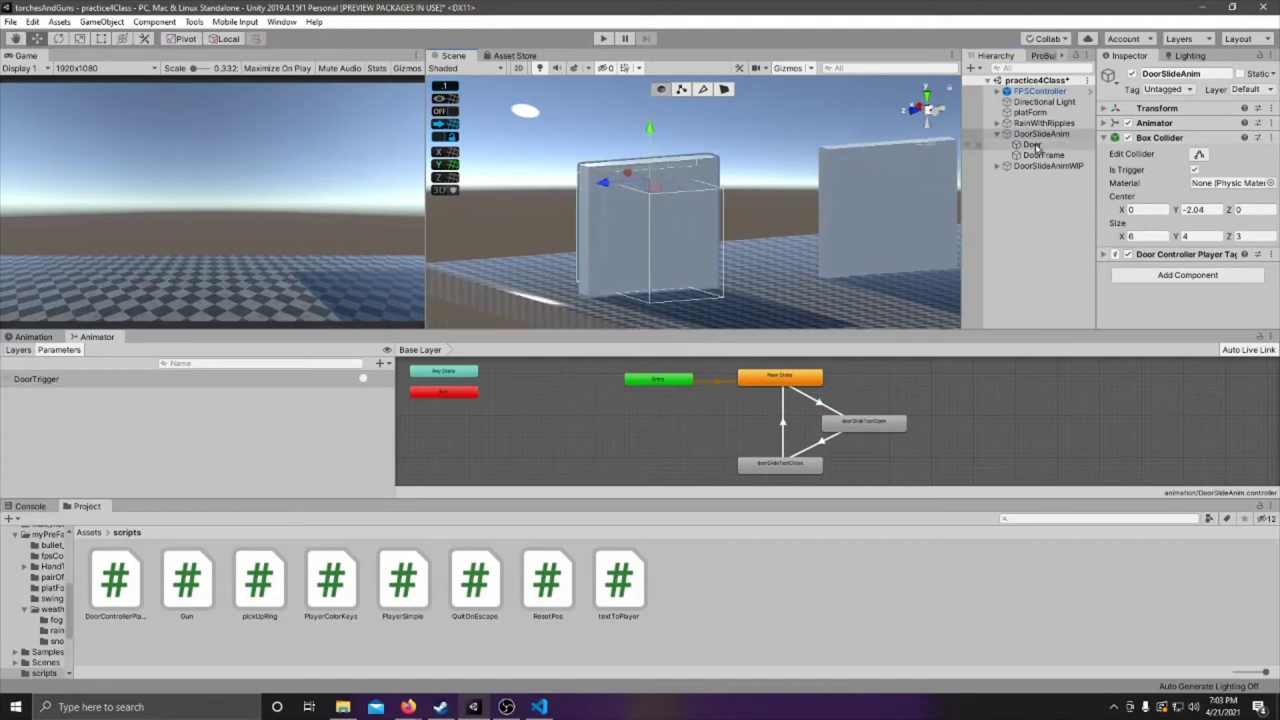
{"action": "left_click", "coordinate": [1032, 145]}
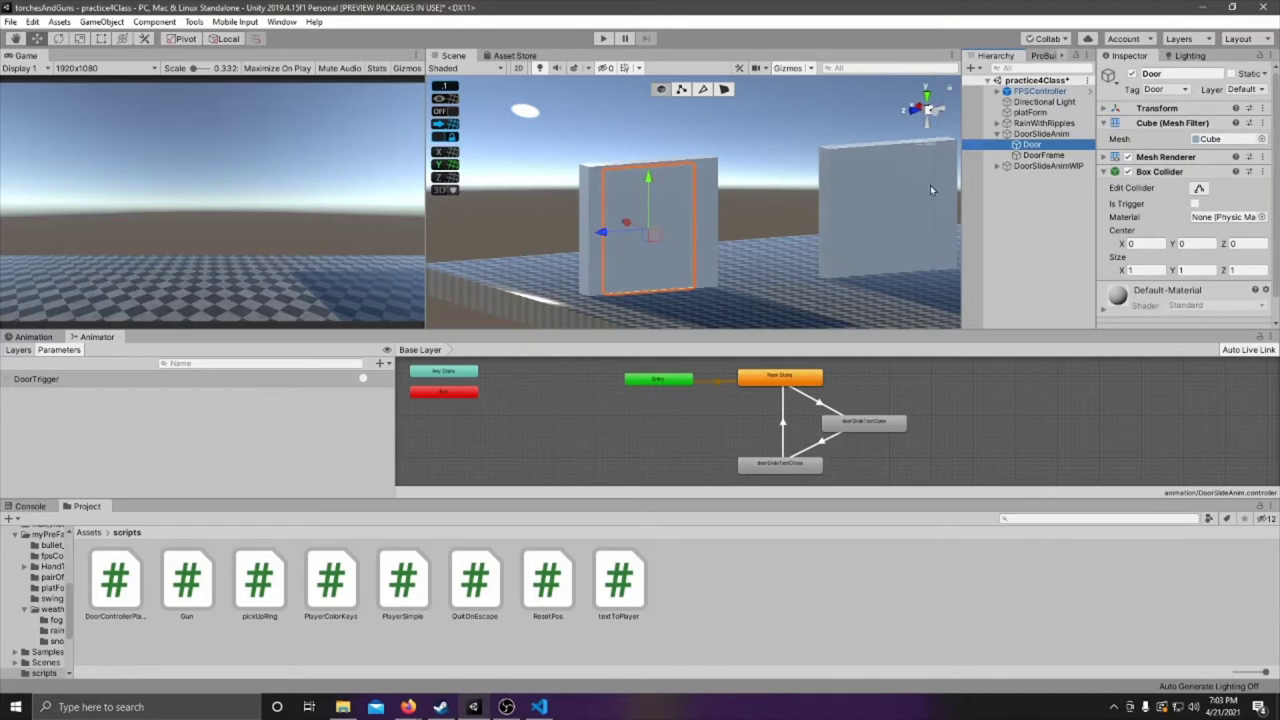
{"action": "right_click_drag", "start_coordinate": [603, 167], "coordinate": [900, 160]}
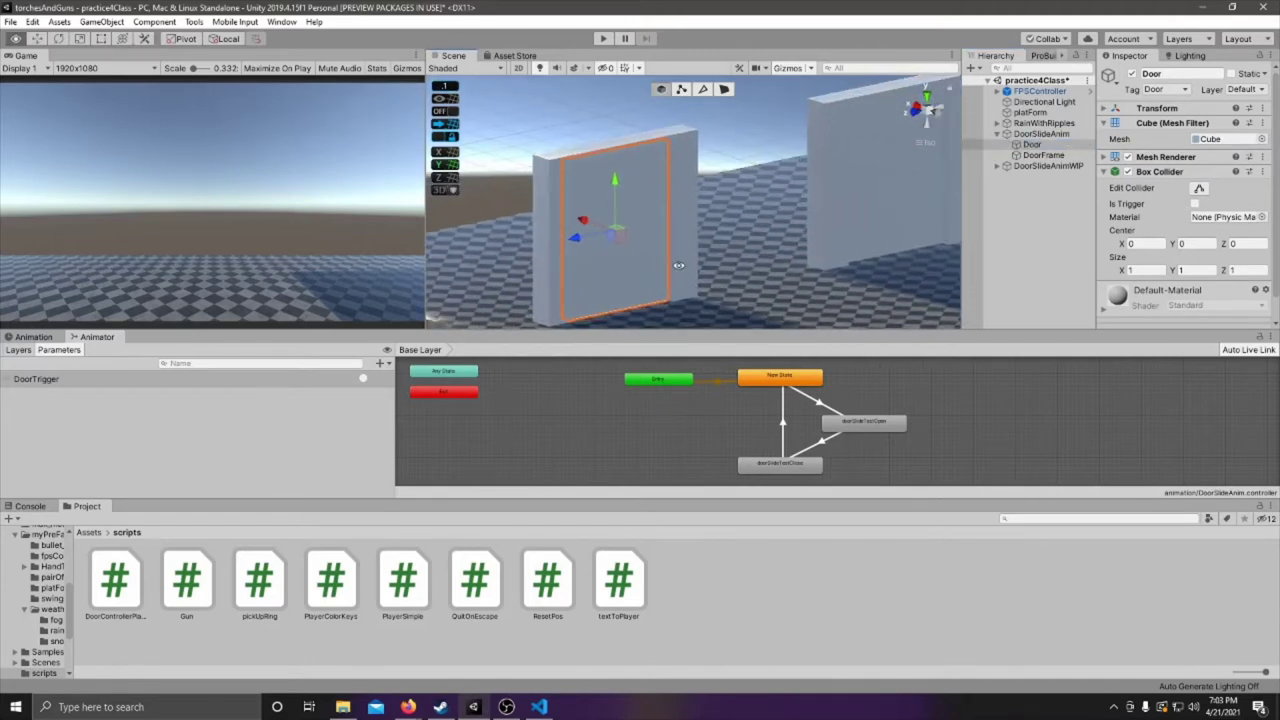
{"action": "left_click", "coordinate": [1045, 157]}
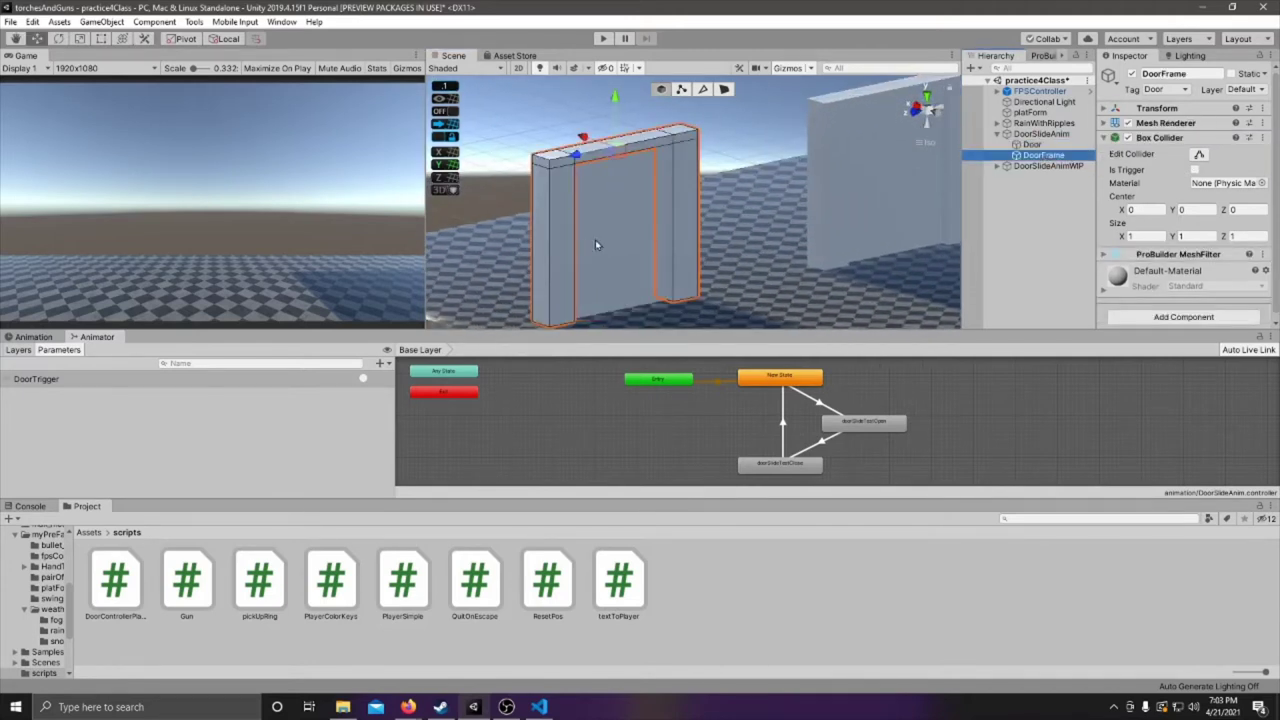
{"action": "left_click", "coordinate": [1034, 137]}
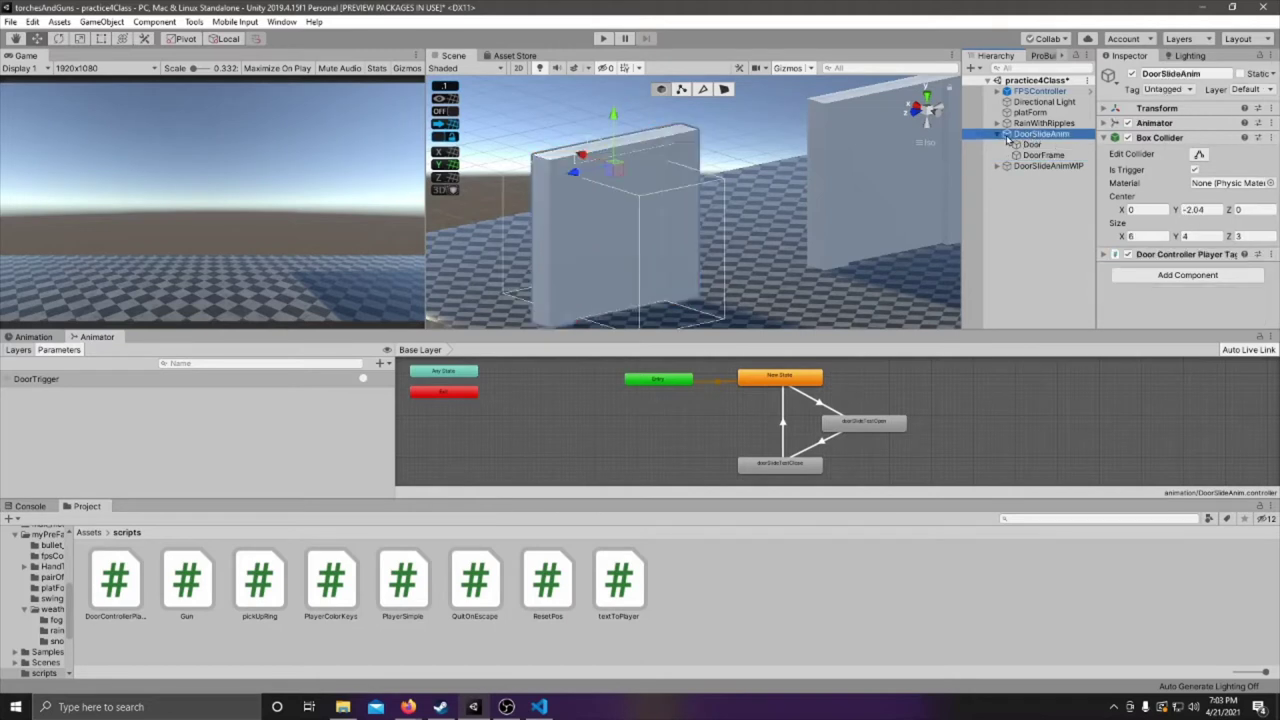
{"action": "right_click_drag", "start_coordinate": [656, 268], "coordinate": [619, 227]}
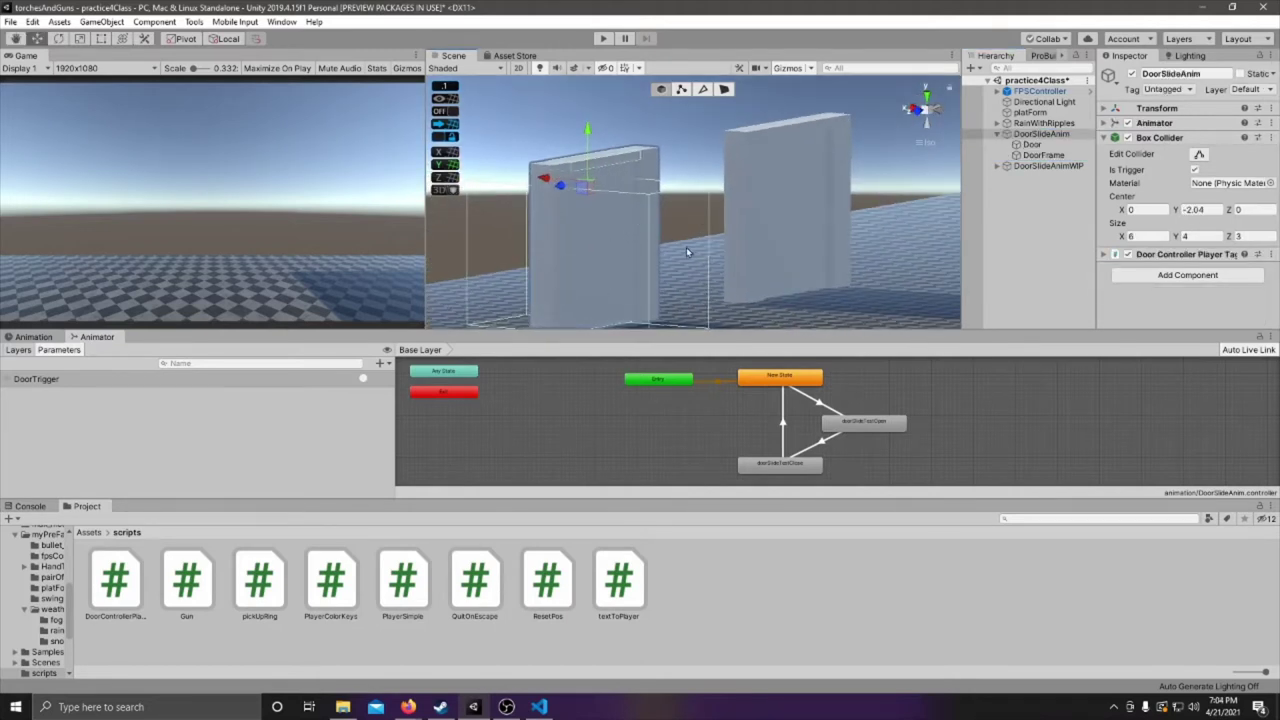
{"action": "right_click_drag", "start_coordinate": [687, 251], "coordinate": [647, 216]}
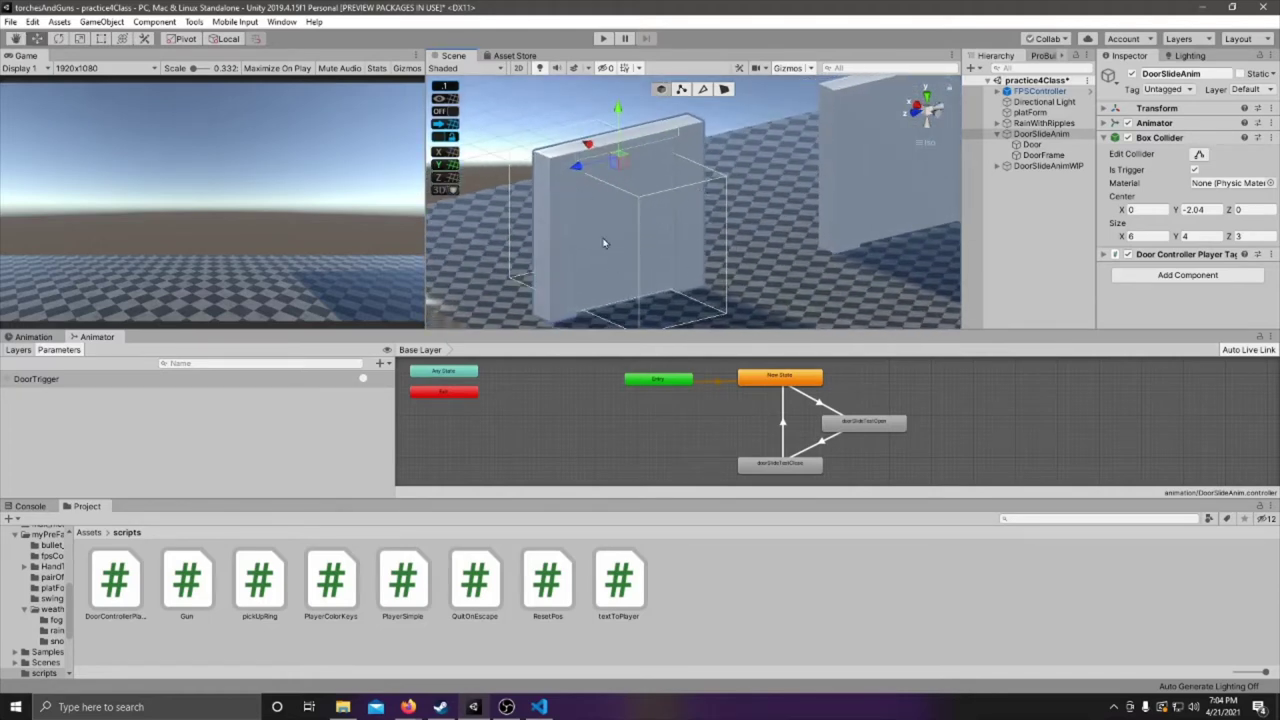
{"action": "left_click", "coordinate": [1031, 145]}
{"action": "right_click_drag", "start_coordinate": [588, 267], "coordinate": [600, 262]}
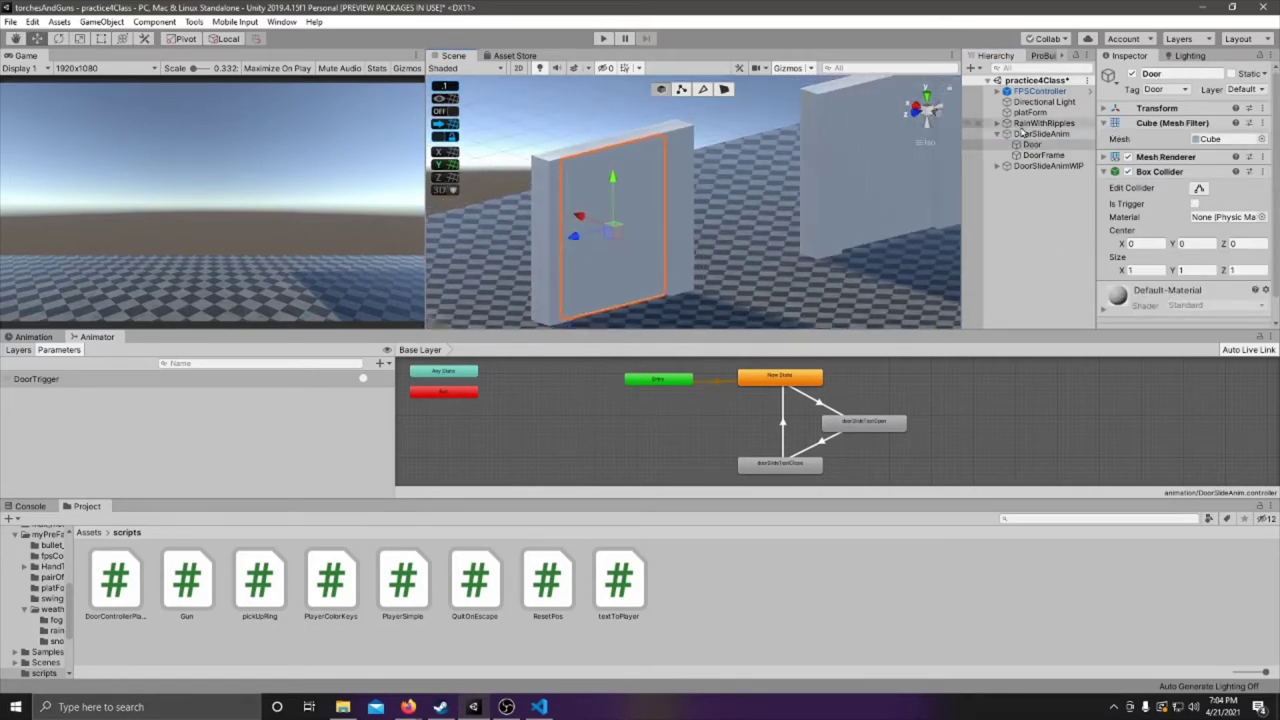
{"action": "left_click", "coordinate": [1040, 156]}
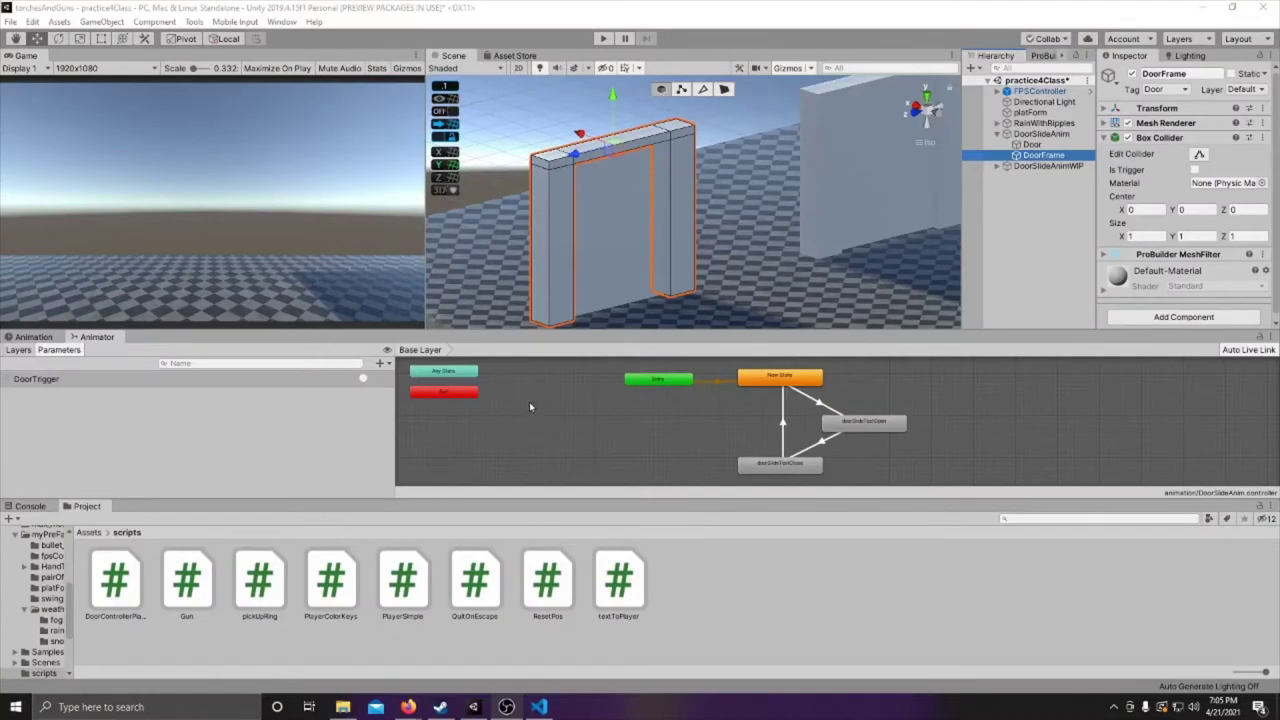
Select the DoorSlideAnimWIP parent object of the second door and show its animation timeline
{"action": "middle_click_drag", "start_coordinate": [861, 207], "coordinate": [705, 263]}
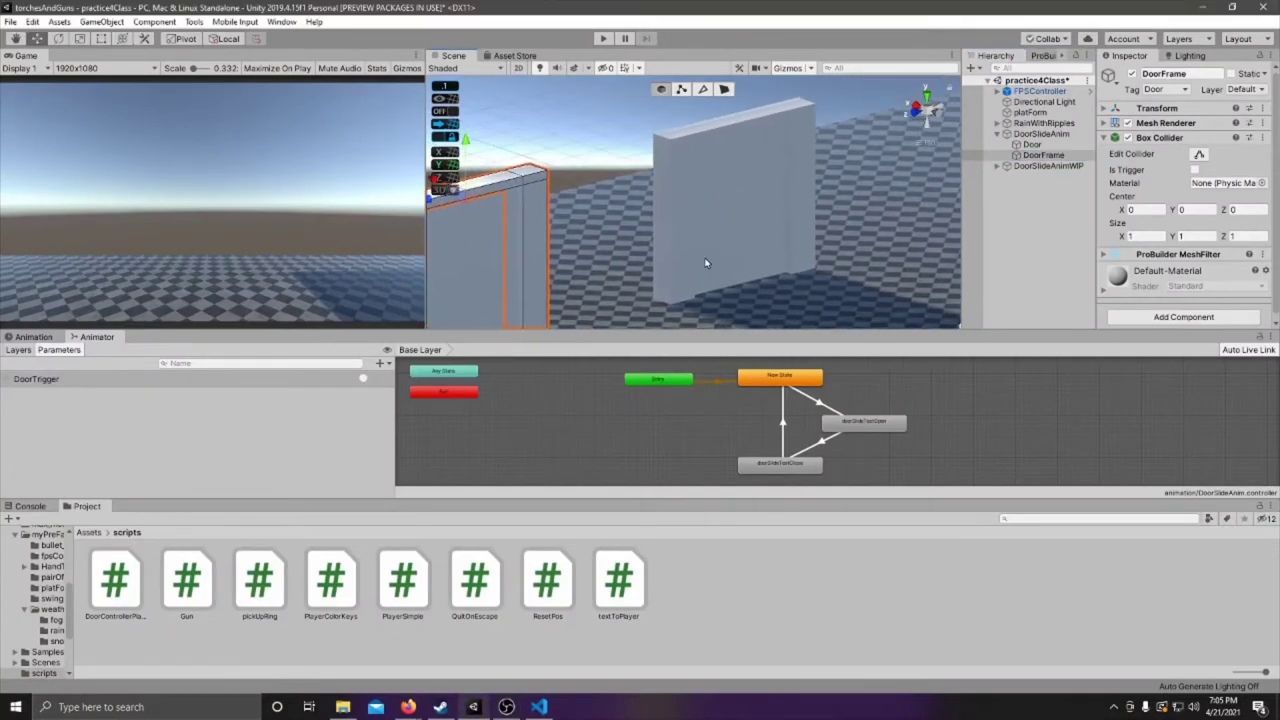
{"action": "left_click", "coordinate": [745, 235]}
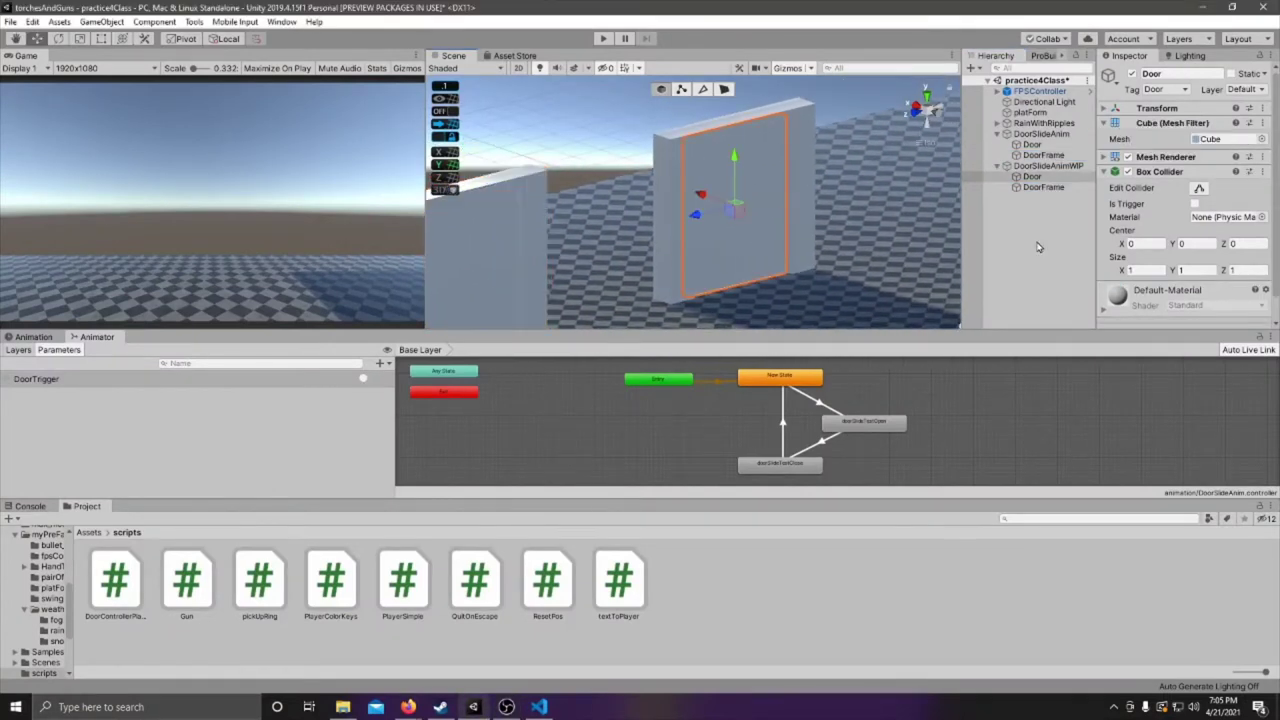
{"action": "left_click", "coordinate": [1045, 166]}
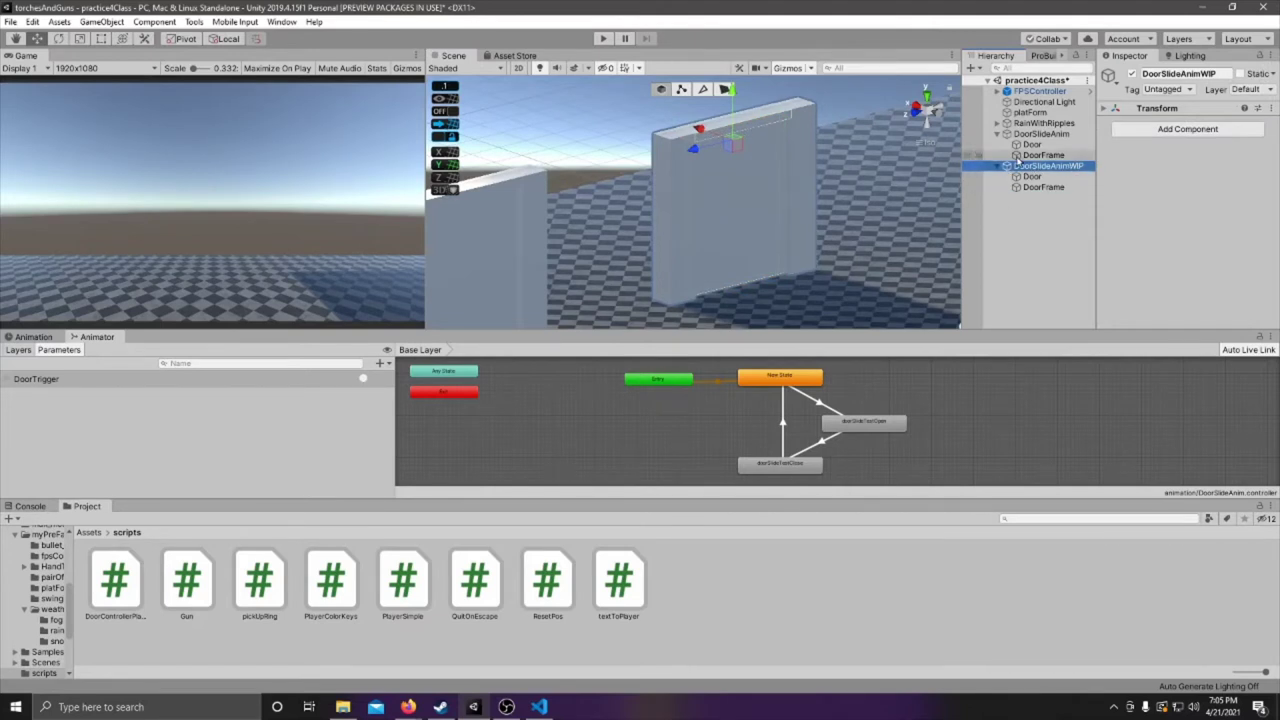
{"action": "middle_click_drag", "start_coordinate": [709, 227], "coordinate": [716, 209]}
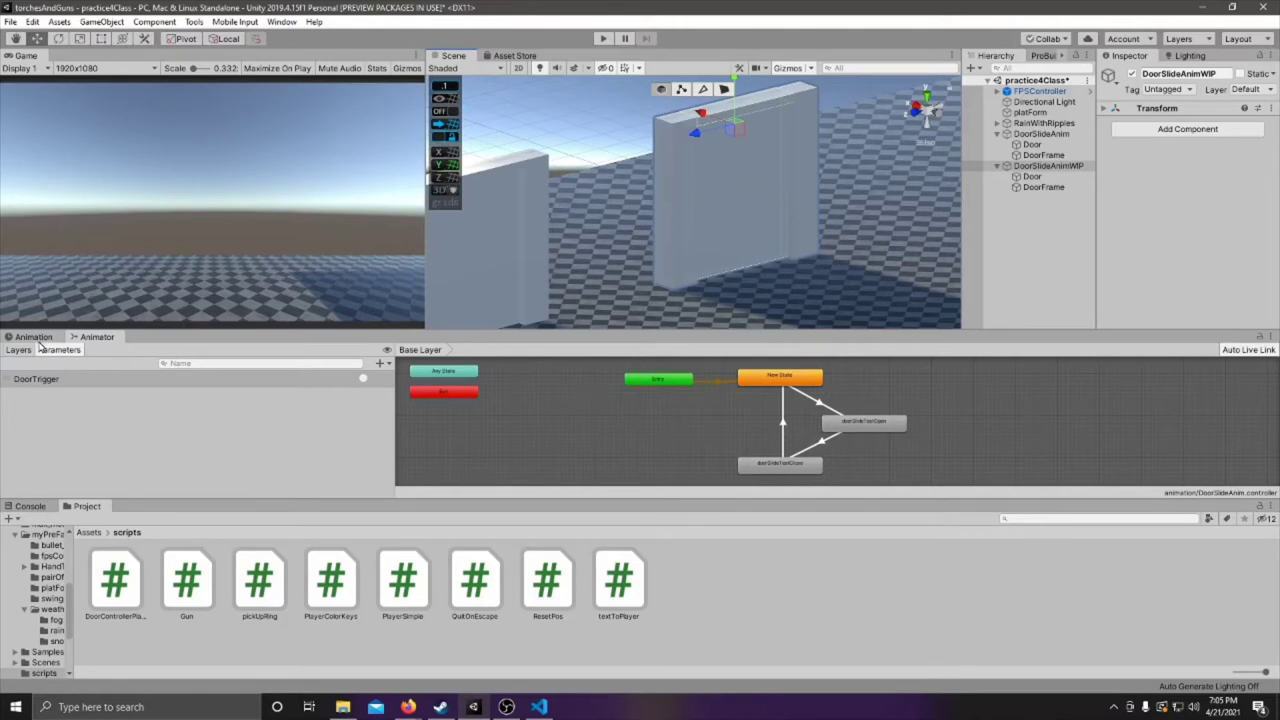
{"action": "left_click", "coordinate": [33, 337]}
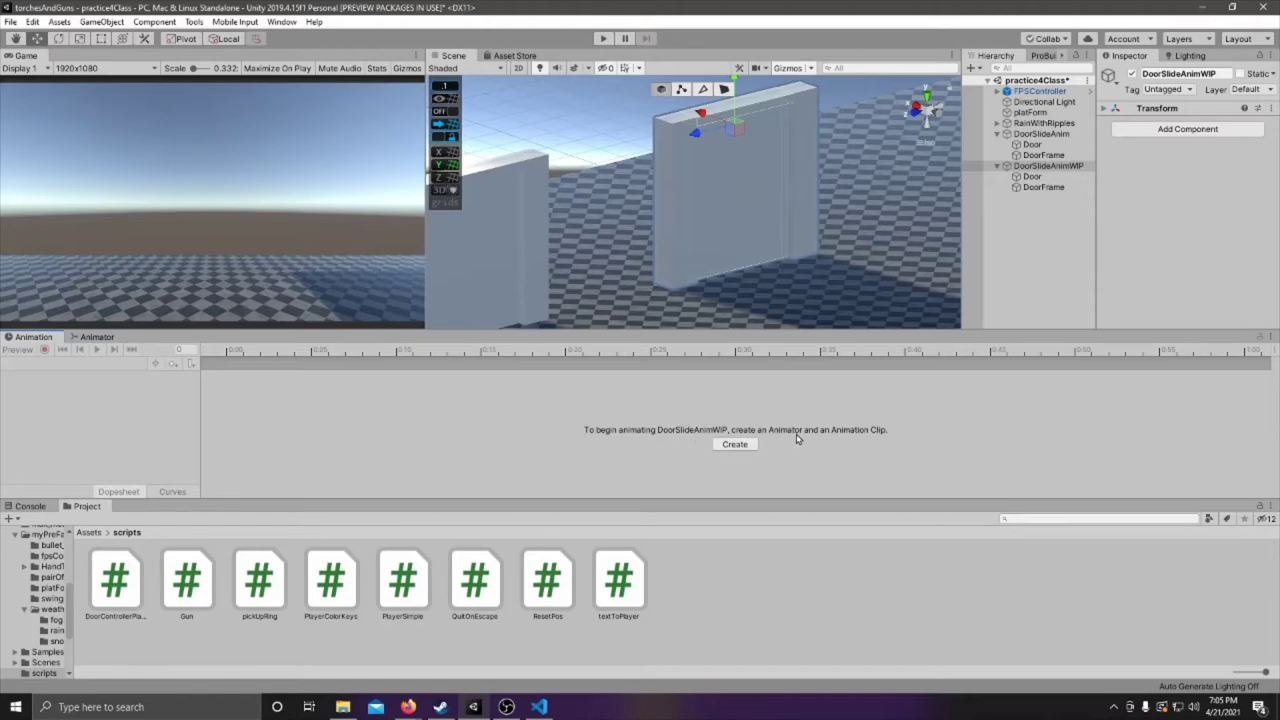
Start a new animation clip for DoorSlideAnimWIP and create a tutorialAnim folder for it inside Assets/animation/doorAnim
{"action": "left_click", "coordinate": [735, 445]}
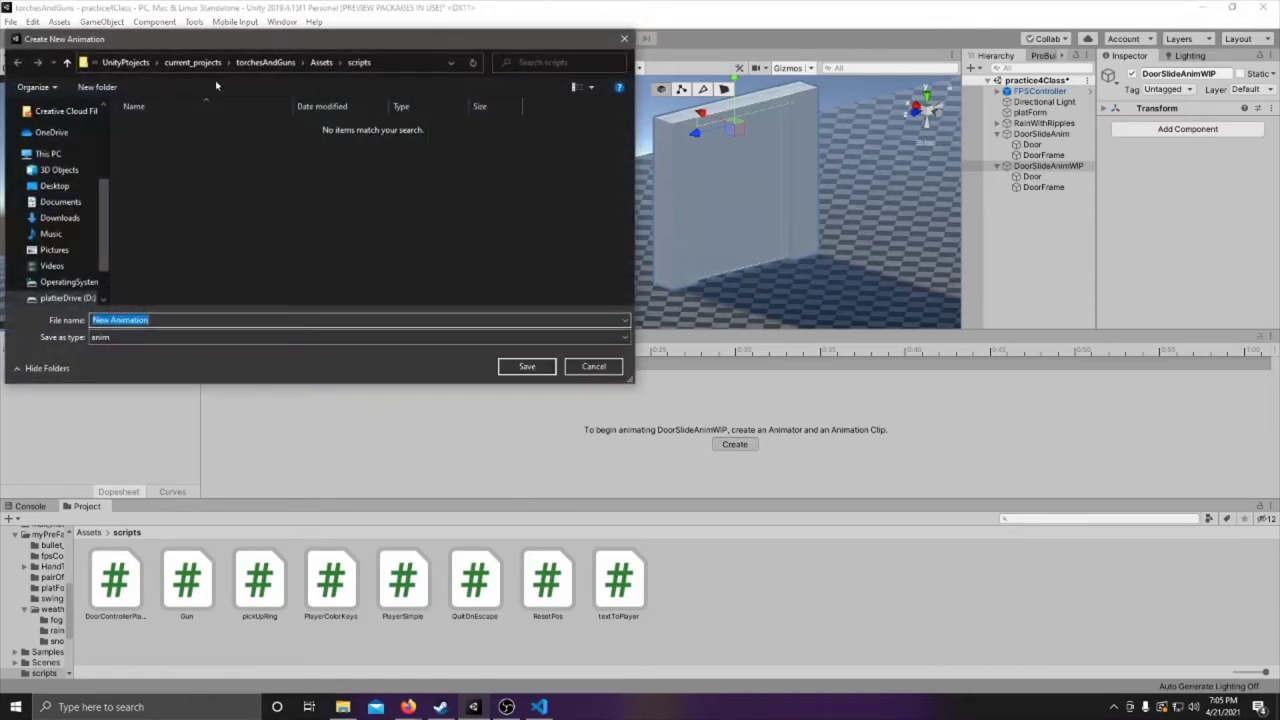
{"action": "left_click", "coordinate": [321, 62]}
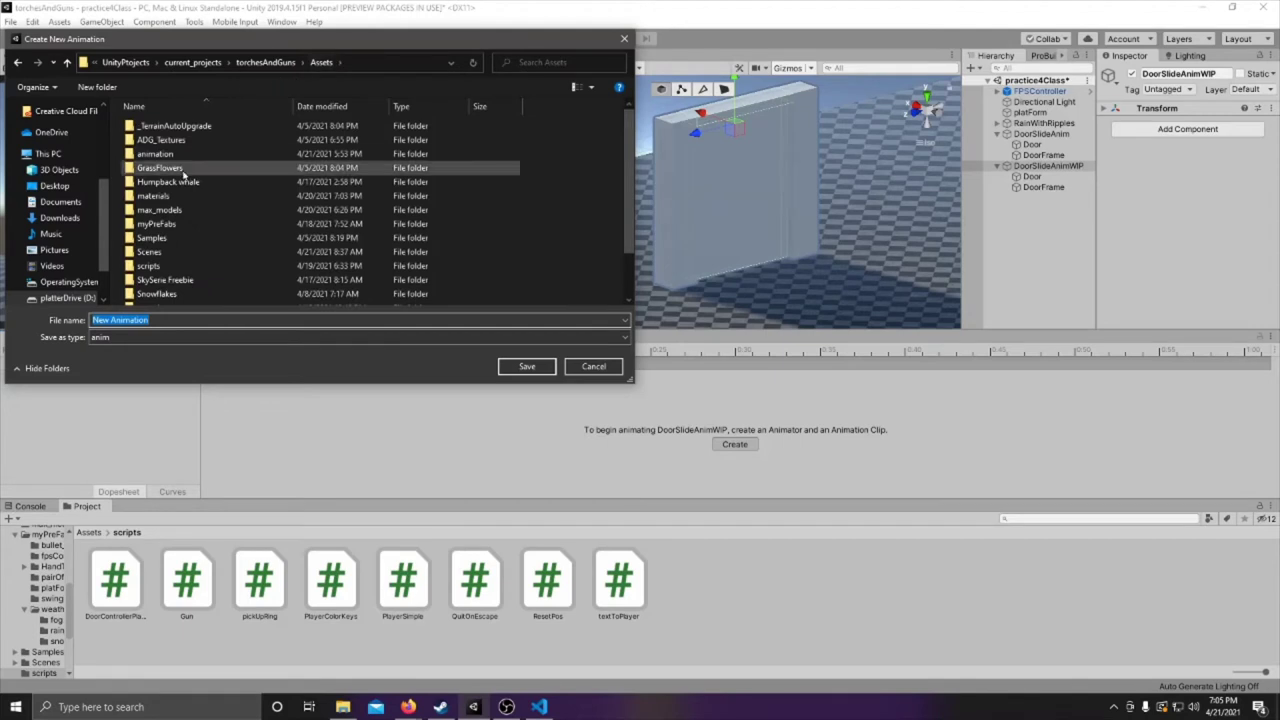
{"action": "double_click", "coordinate": [155, 153]}
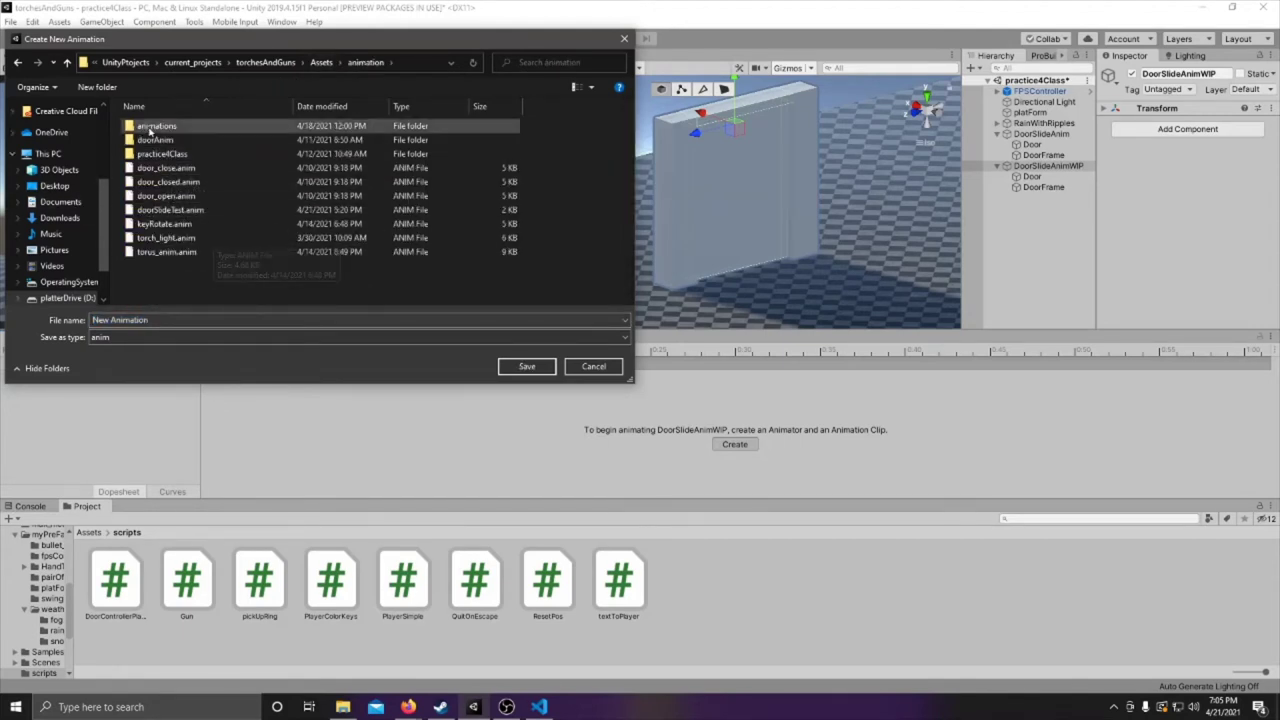
{"action": "double_click", "coordinate": [155, 140]}
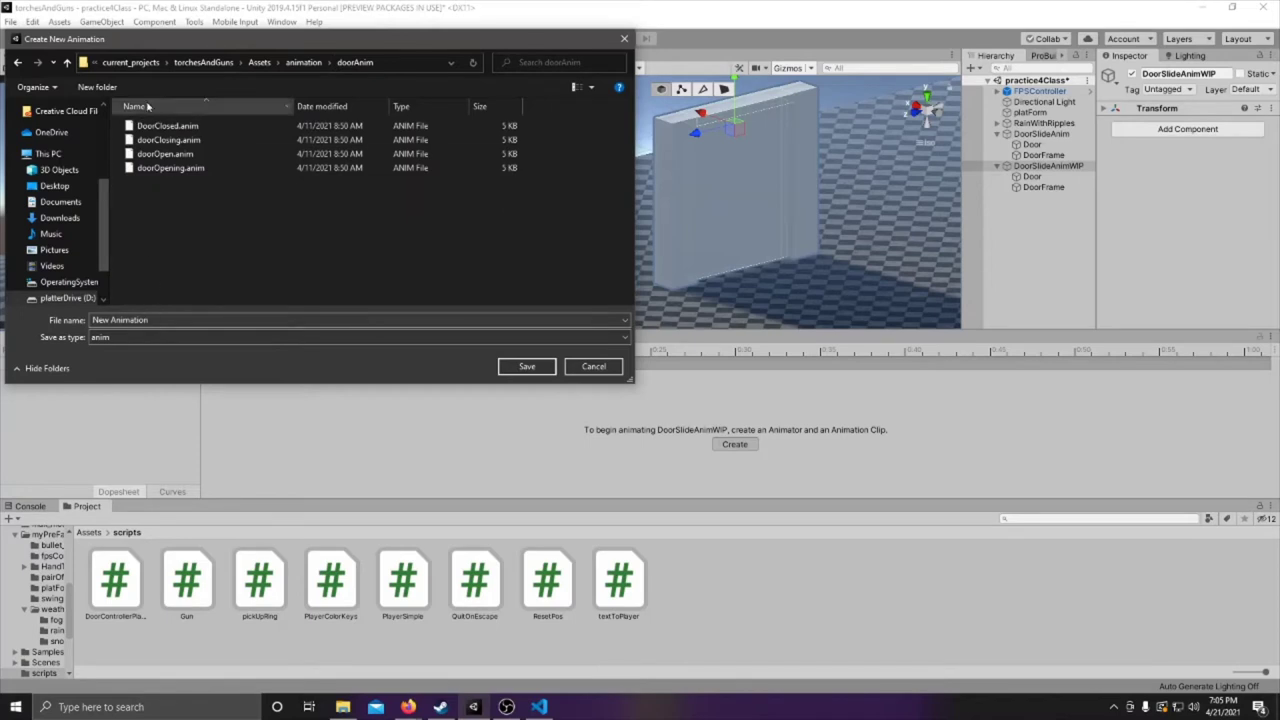
{"action": "left_click", "coordinate": [97, 87]}
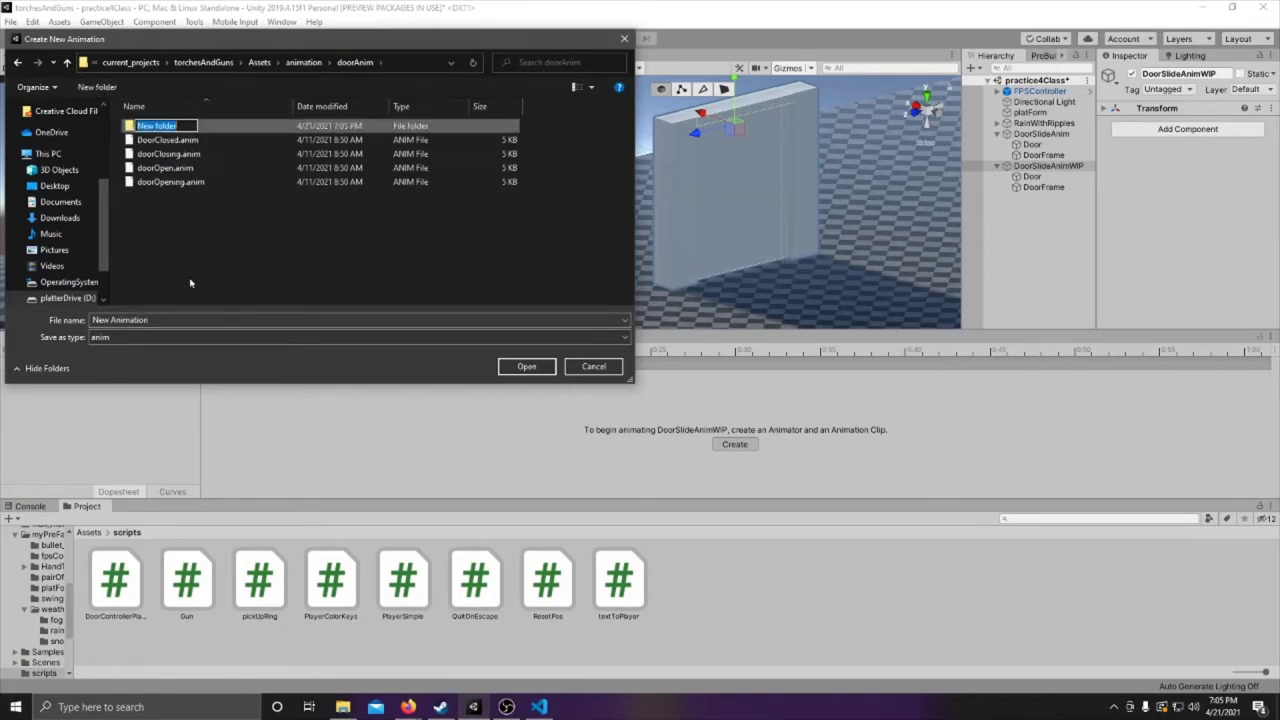
{"action": "type", "text": "tutorialAnim"}
{"action": "key", "text": "Return"}
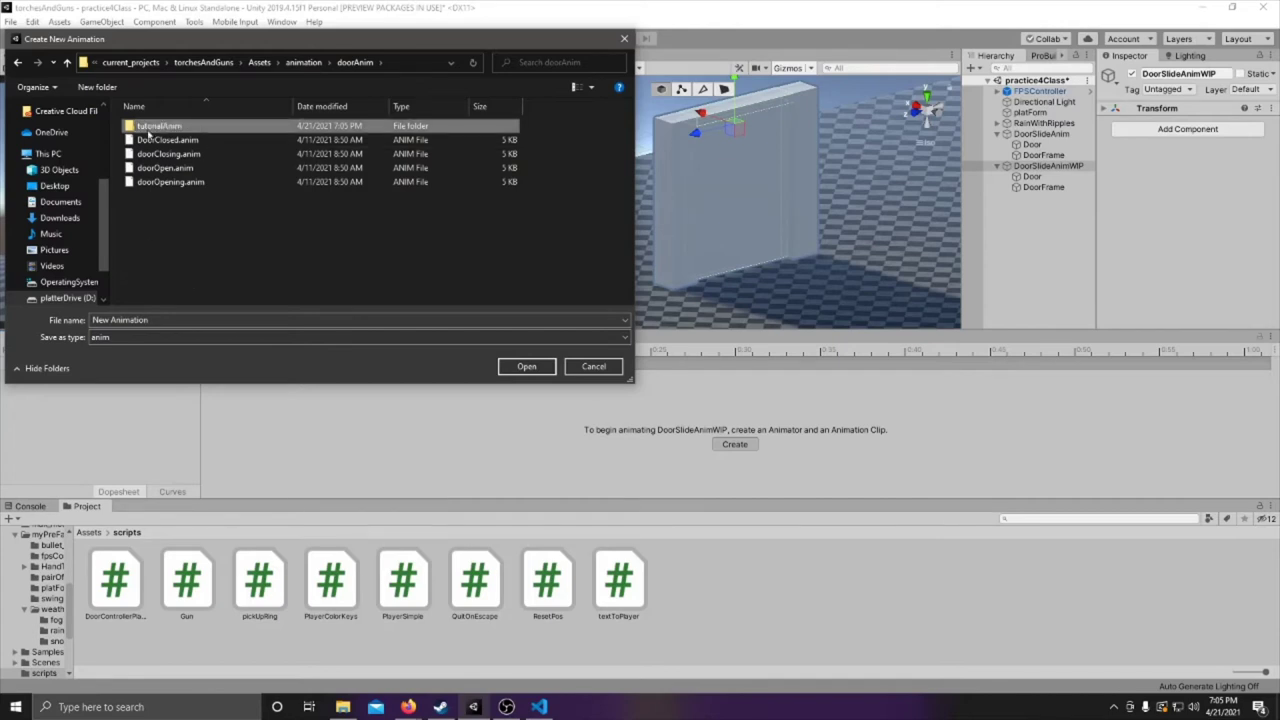
Save the new animation clip as doorSlide in the tutorialAnim folder
{"action": "double_click", "coordinate": [157, 127]}
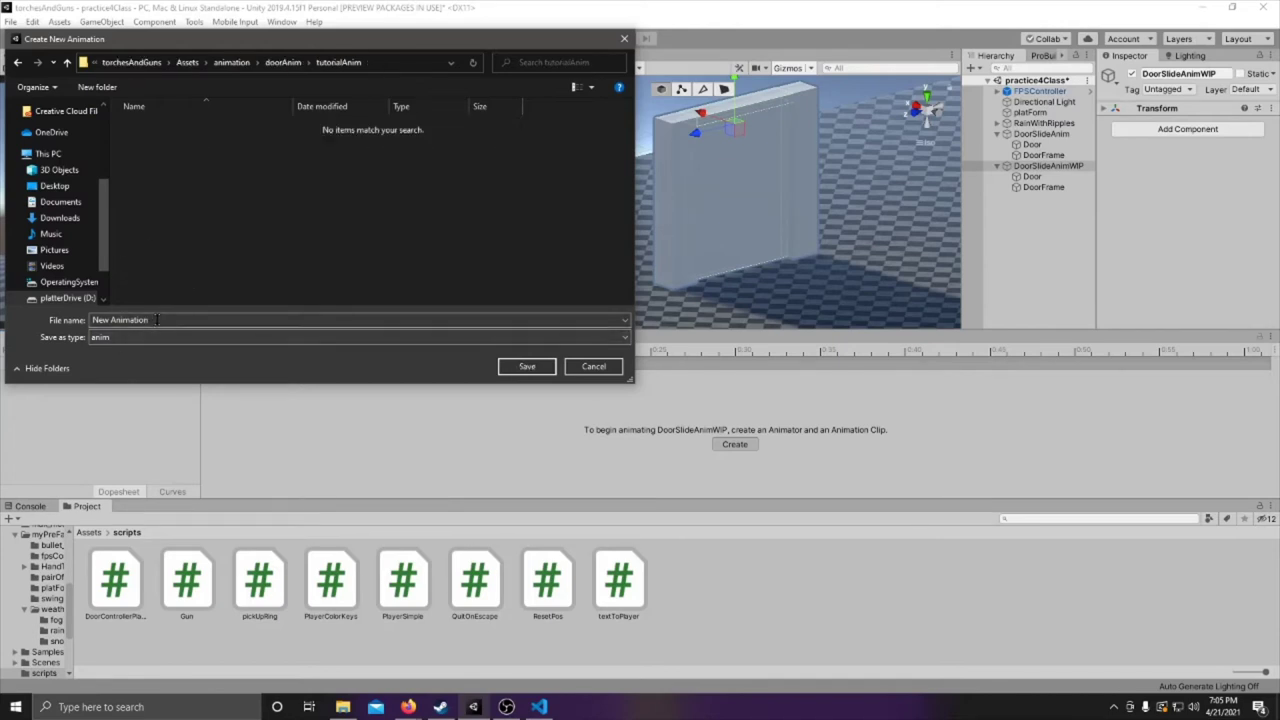
{"action": "left_click_drag", "start_coordinate": [157, 320], "coordinate": [77, 321]}
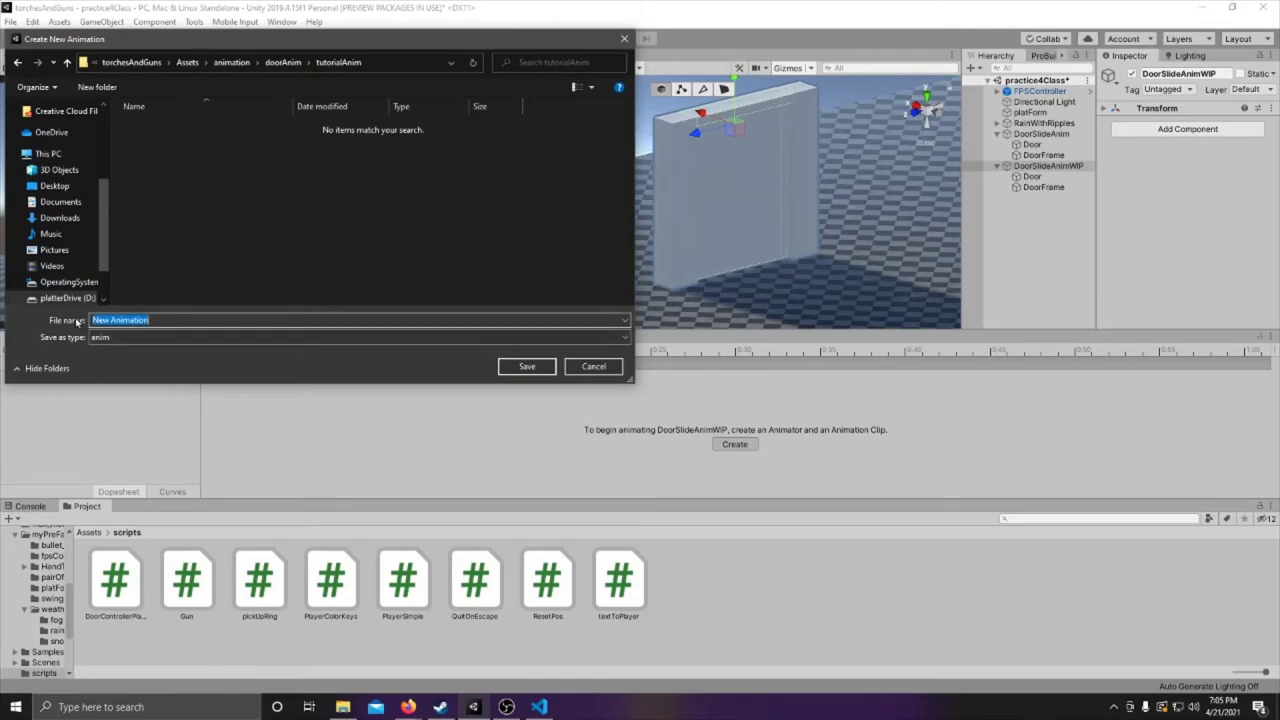
{"action": "type", "text": "doorSlide"}
{"action": "key", "text": "Return"}
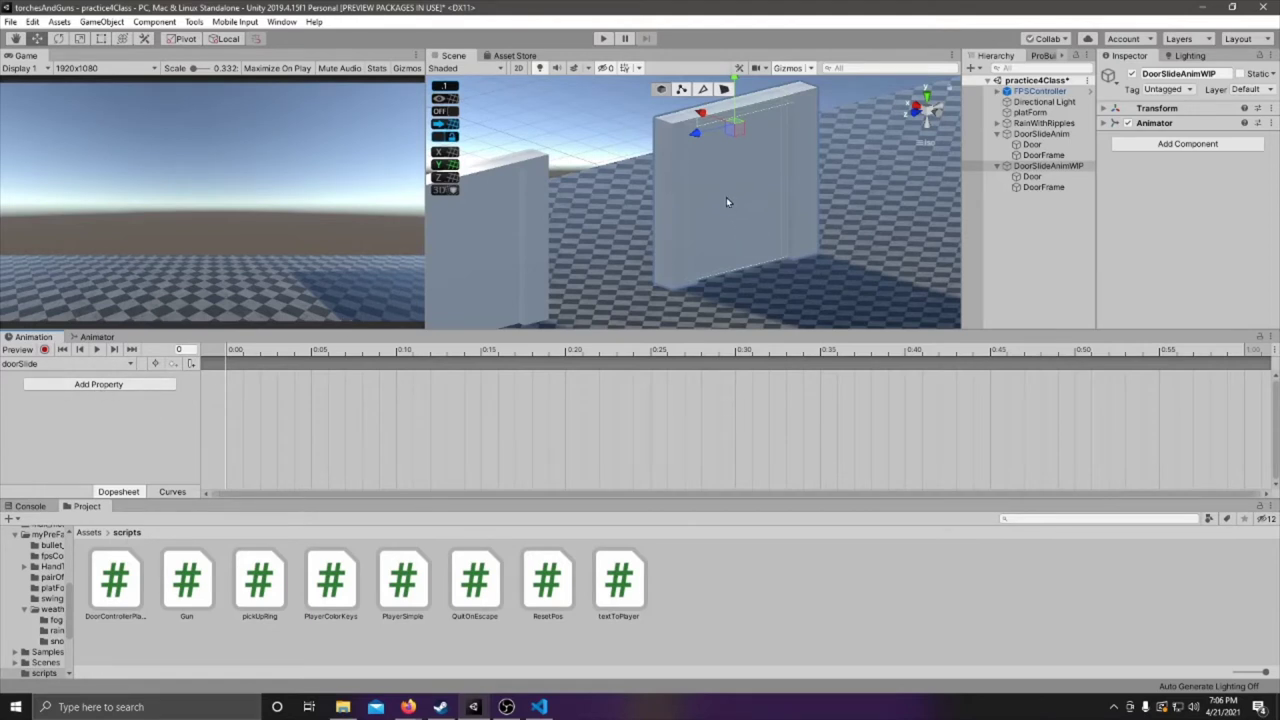
Add the Door child's Transform Position as an animated property of the doorSlide clip
{"action": "left_click", "coordinate": [96, 388]}
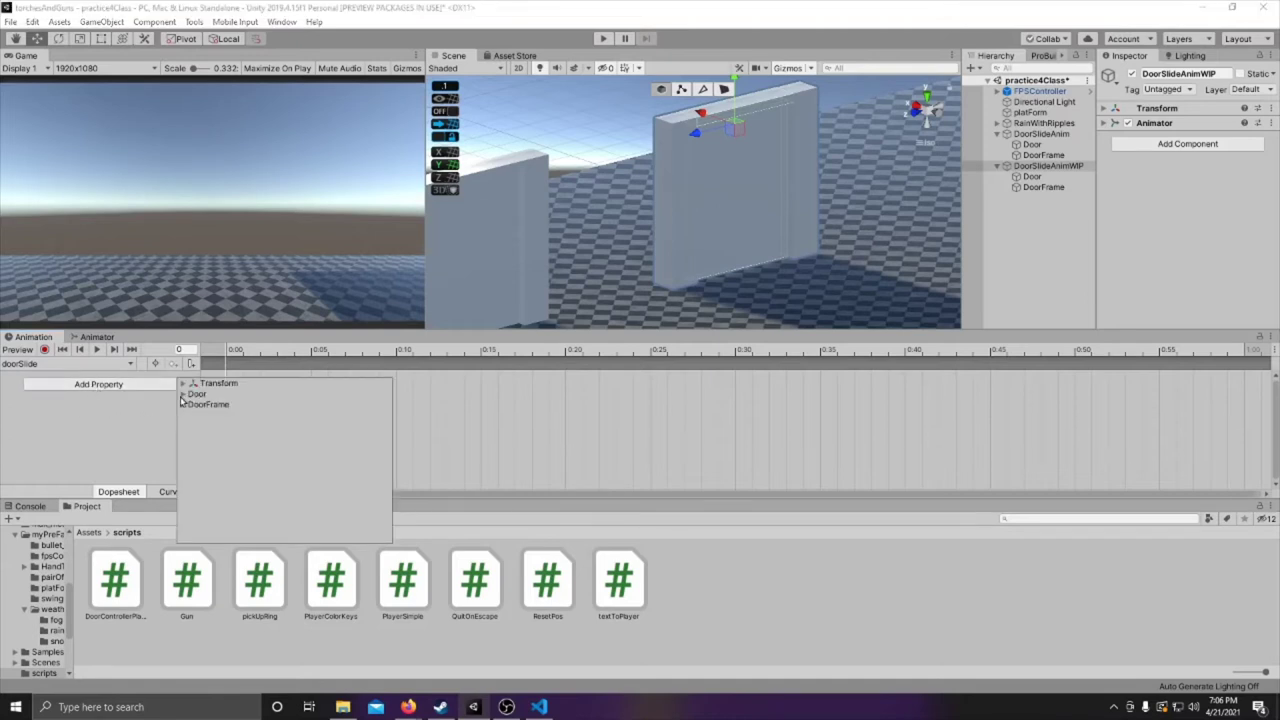
{"action": "left_click", "coordinate": [184, 395]}
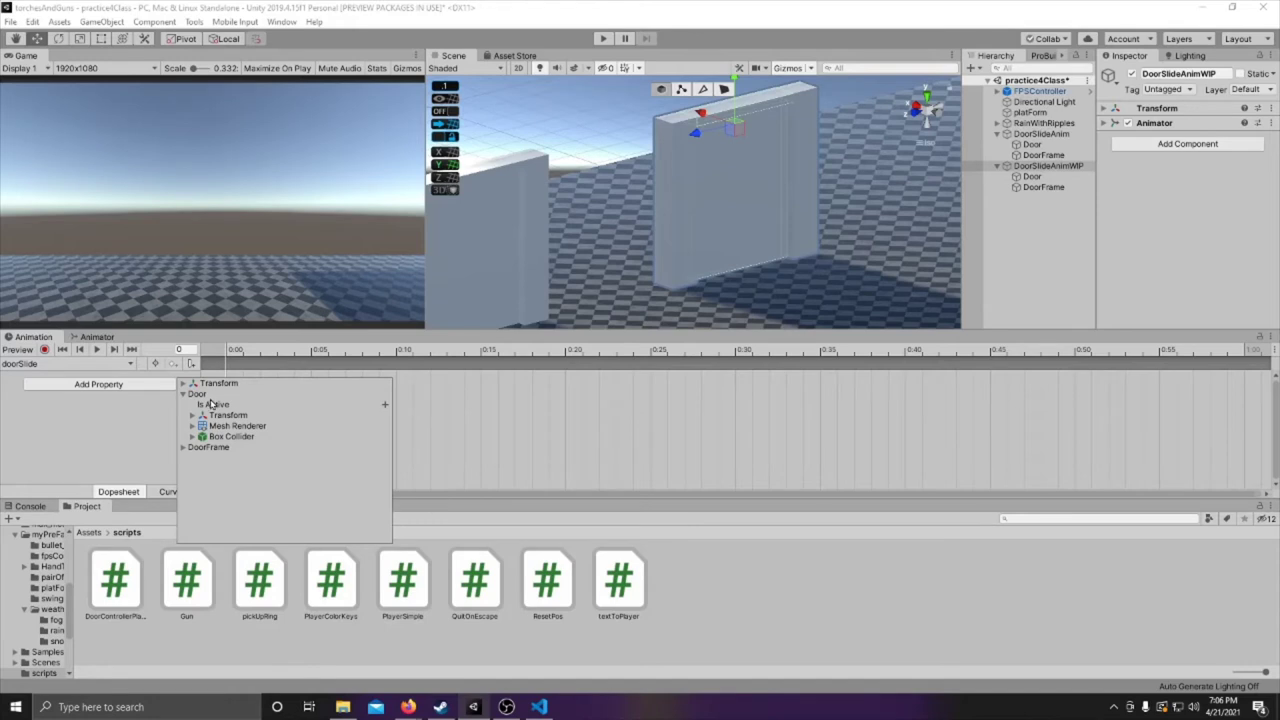
{"action": "left_click", "coordinate": [228, 418]}
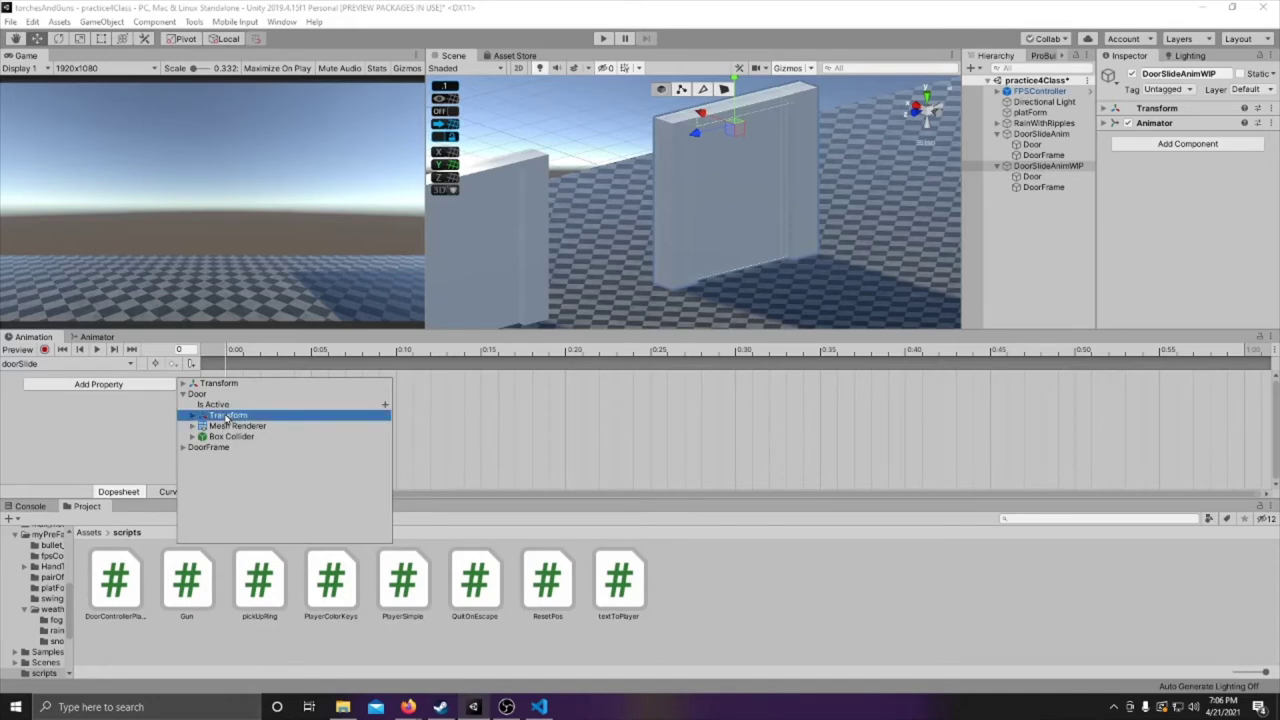
{"action": "left_click", "coordinate": [194, 416]}
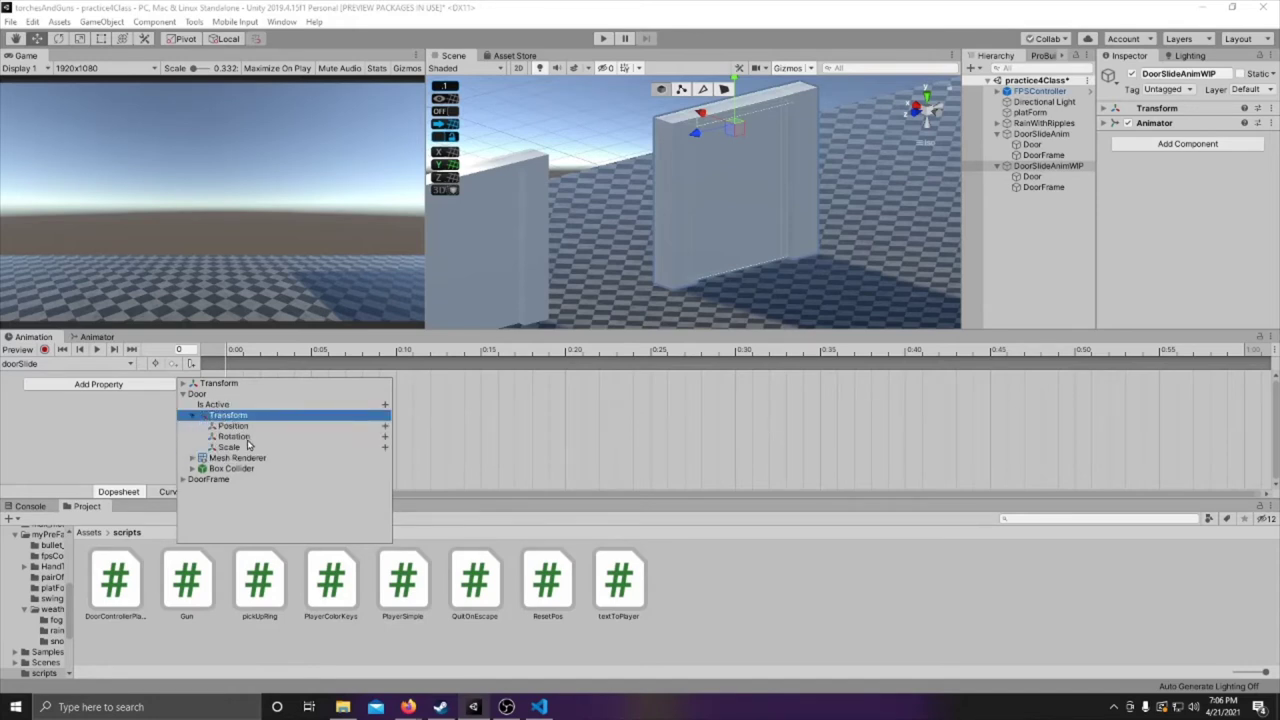
{"action": "left_click", "coordinate": [385, 427]}
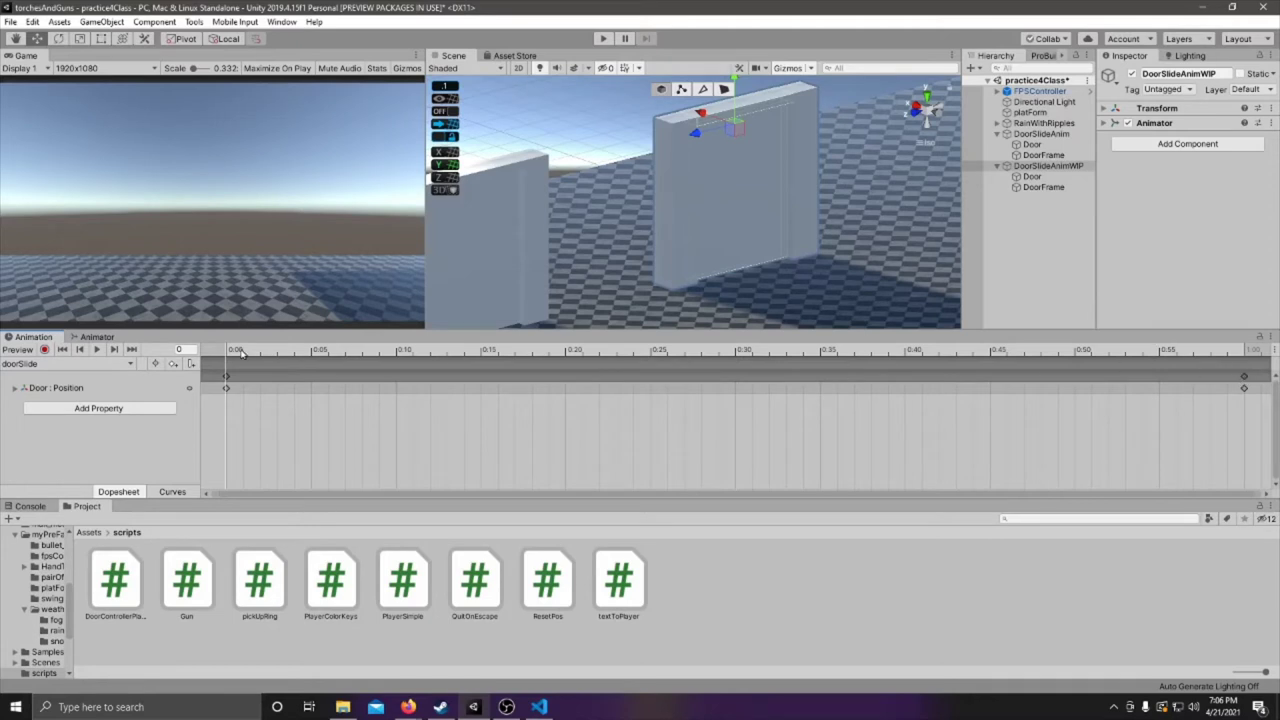
Record the open position at frame 60 by sliding the Door sideways out of its frame, and stop recording
{"action": "left_click_drag", "start_coordinate": [230, 352], "coordinate": [1243, 356]}
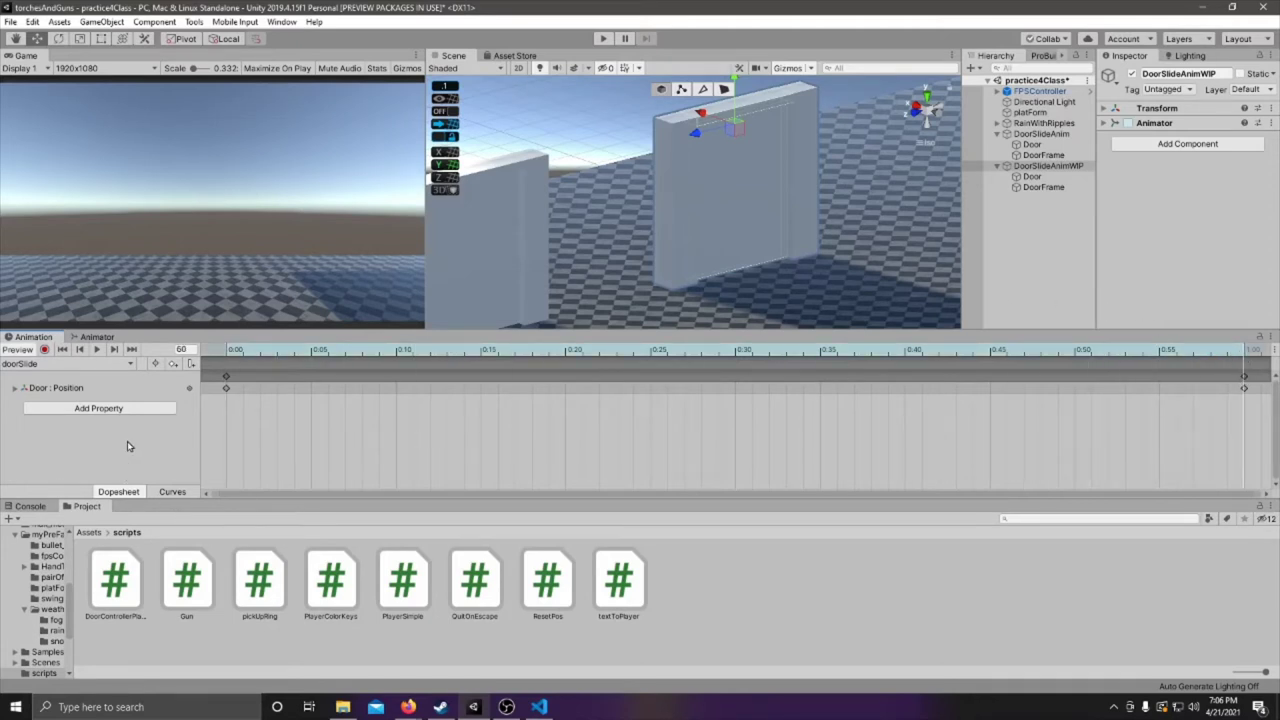
{"action": "left_click", "coordinate": [45, 350]}
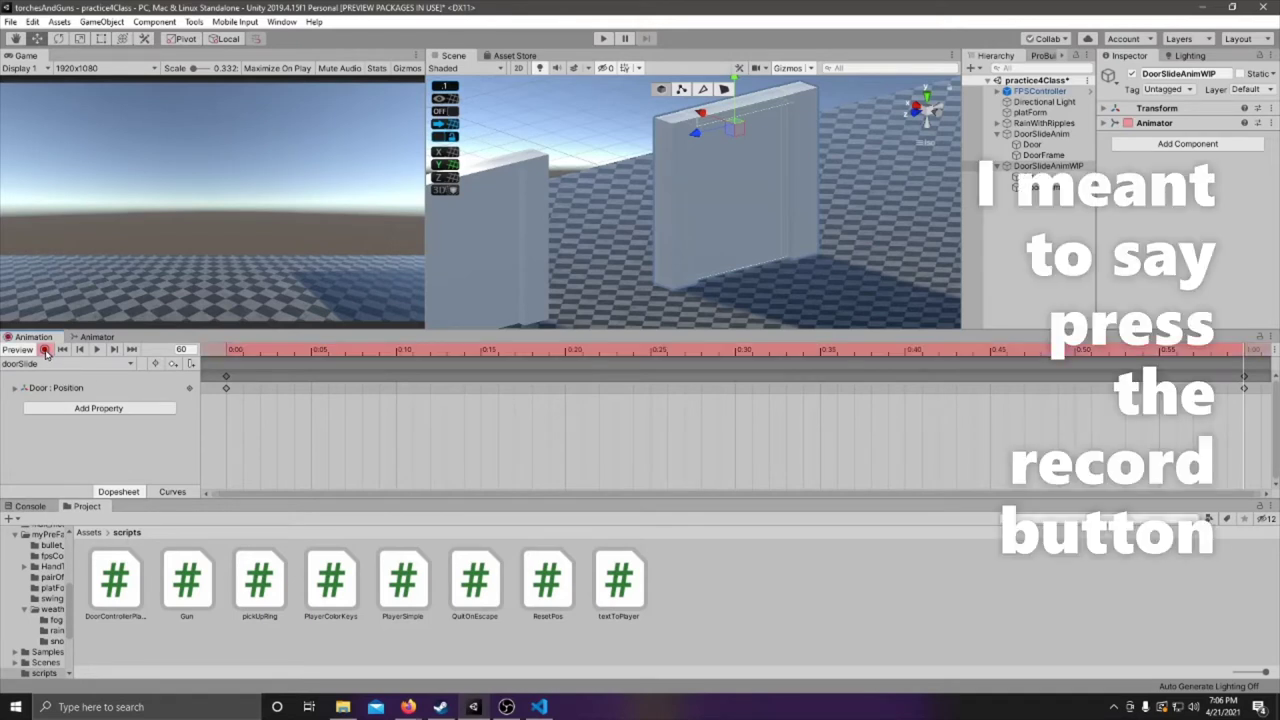
{"action": "left_click", "coordinate": [732, 211]}
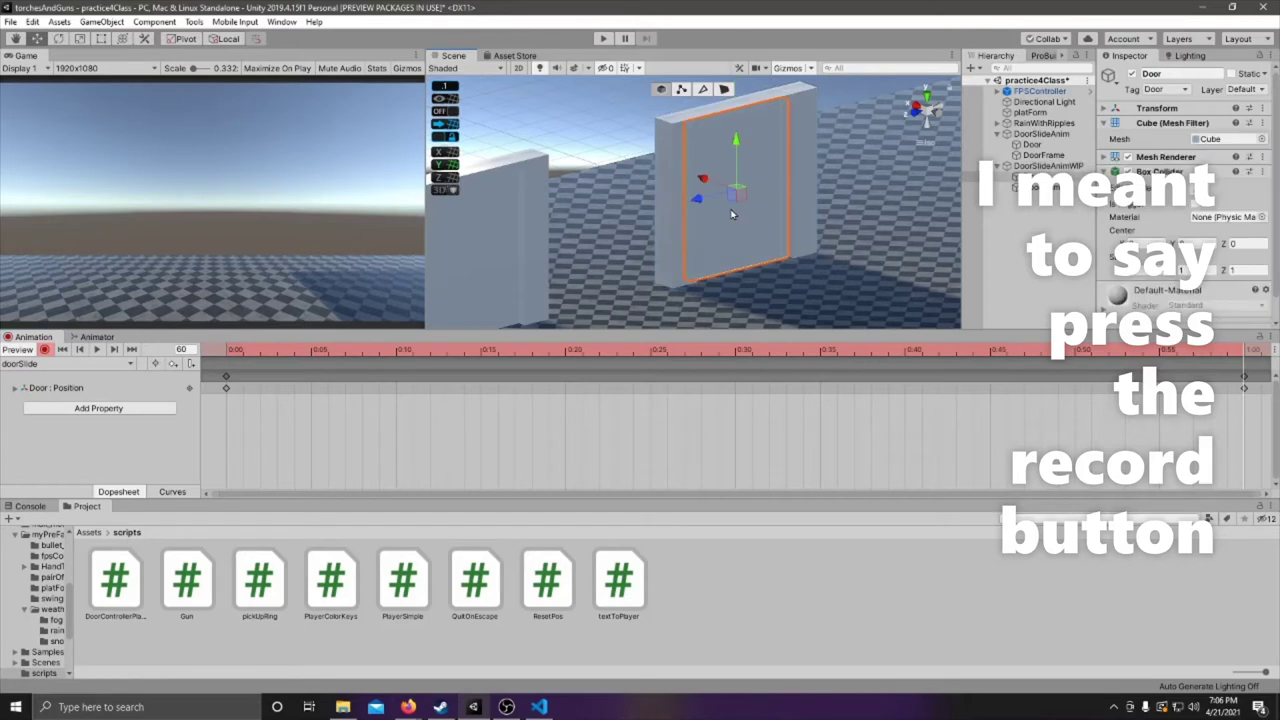
{"action": "middle_click_drag", "start_coordinate": [737, 240], "coordinate": [636, 273]}
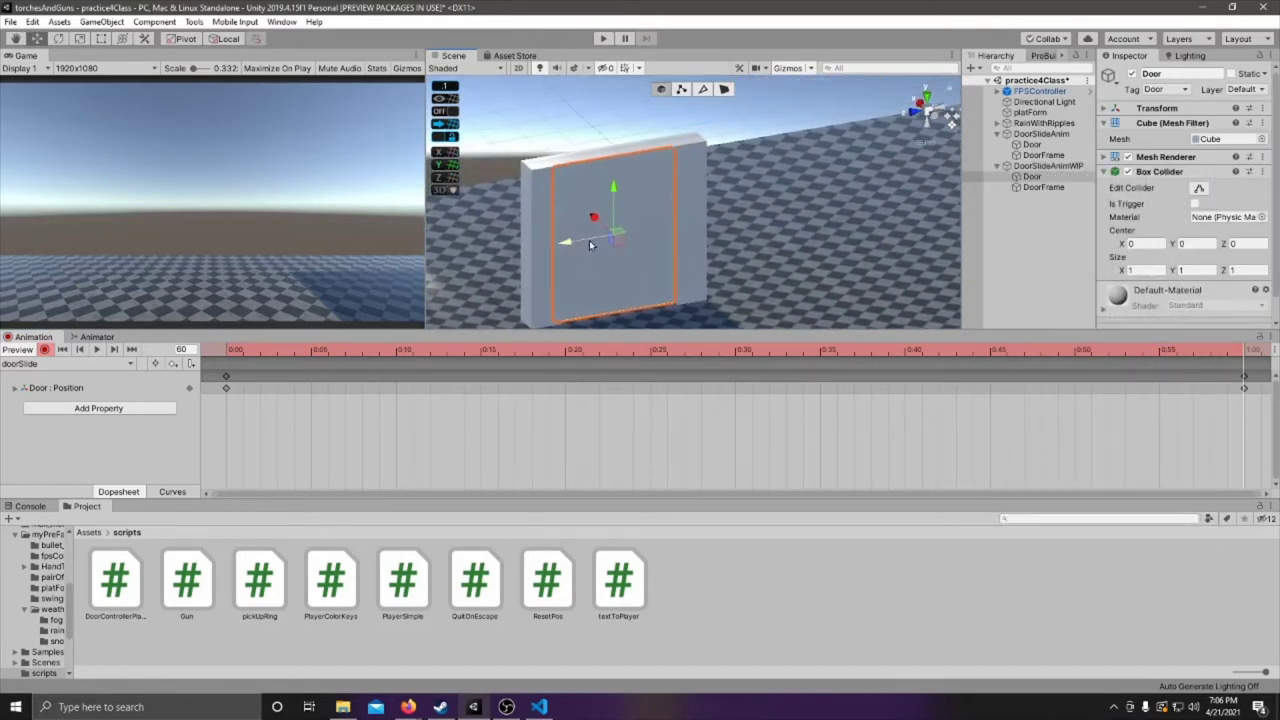
{"action": "left_click_drag", "start_coordinate": [590, 245], "coordinate": [708, 224]}
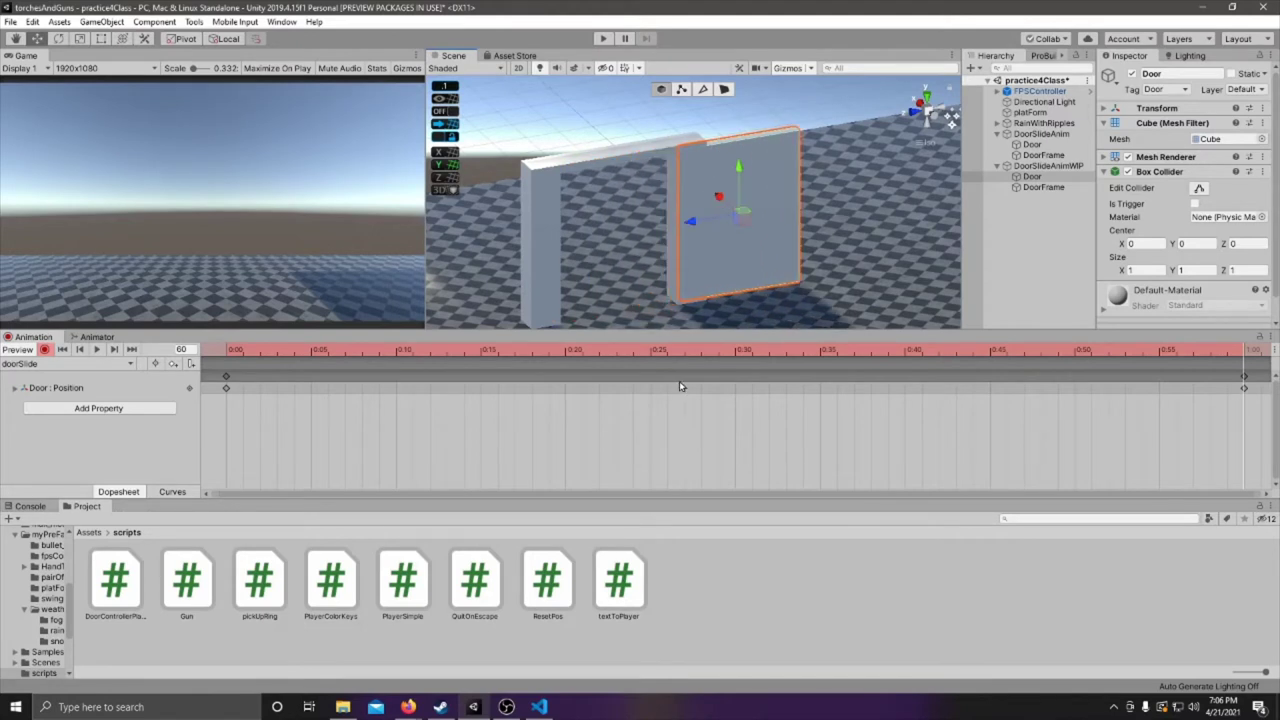
{"action": "left_click", "coordinate": [44, 350]}
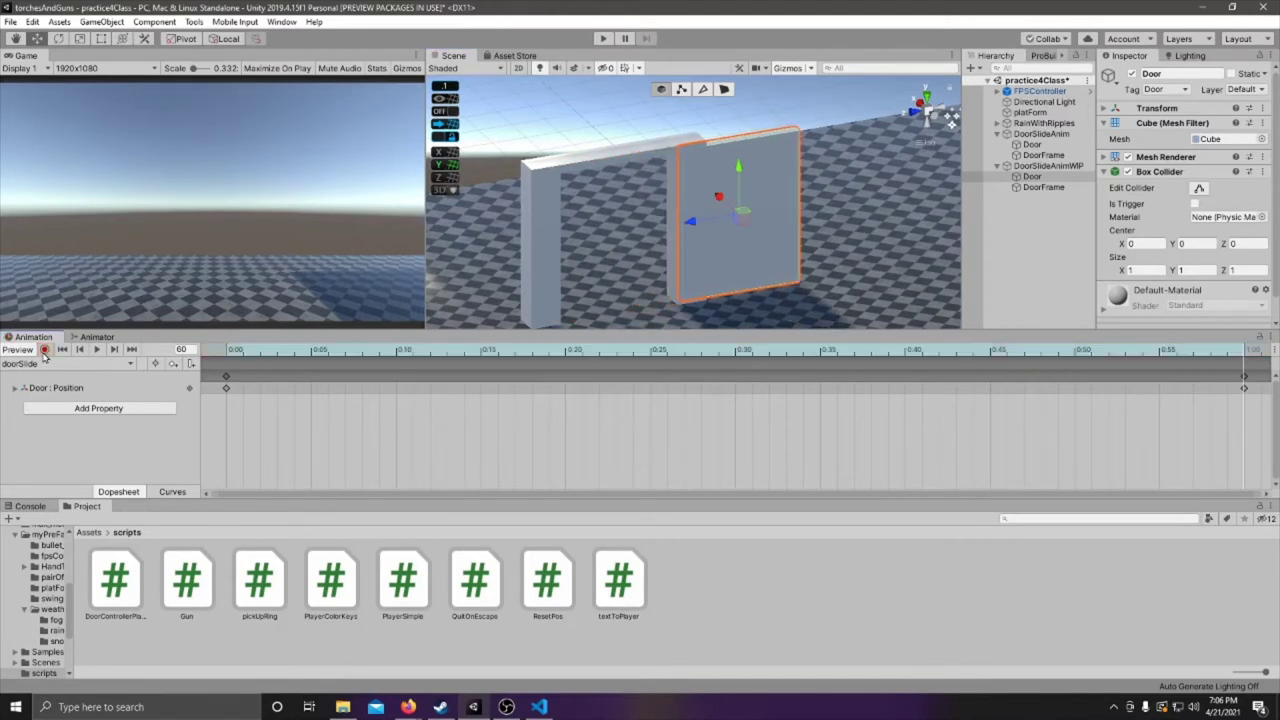
Preview the doorSlide clip's playback, stop it and return to the first frame
{"action": "left_click", "coordinate": [95, 349]}
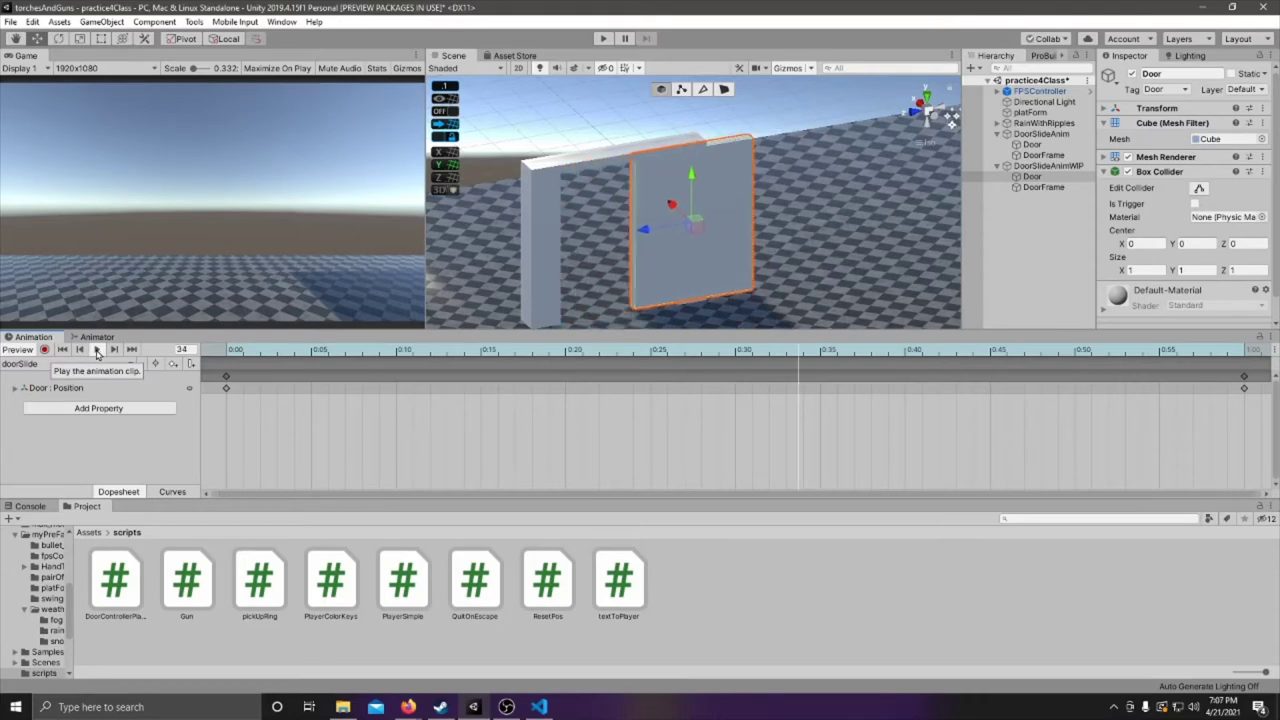
{"action": "left_click", "coordinate": [96, 350]}
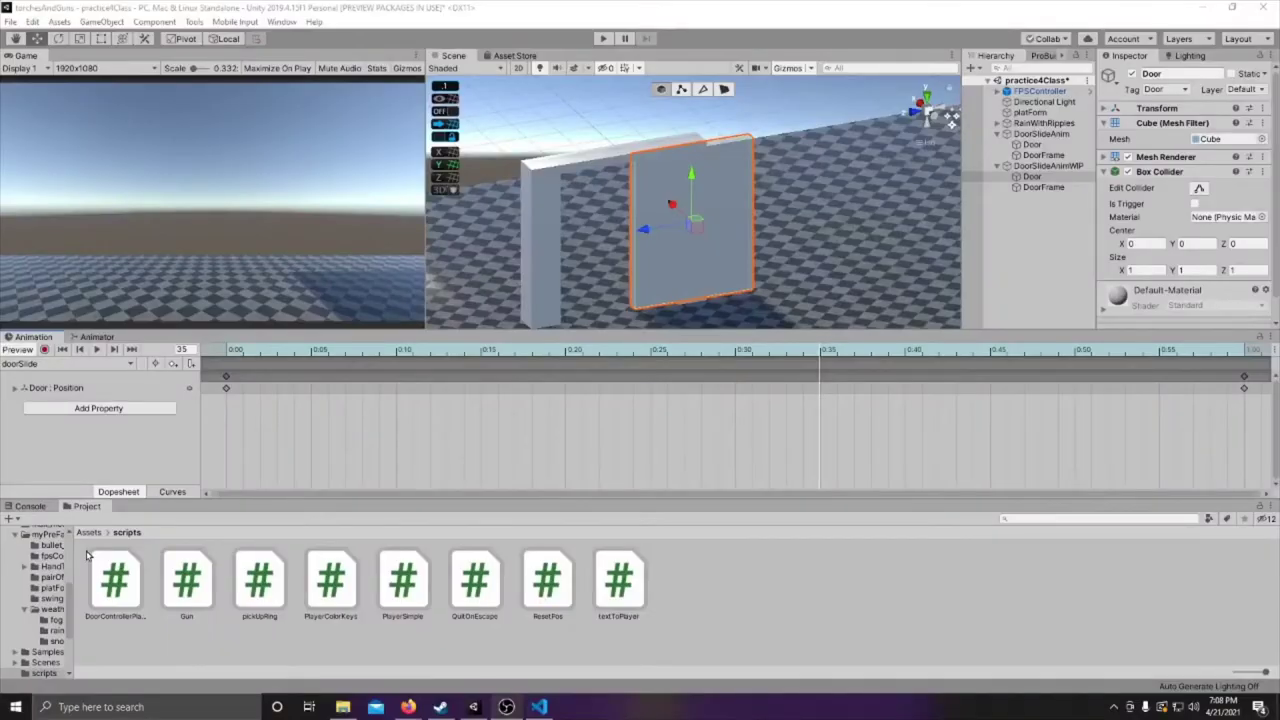
{"action": "left_click", "coordinate": [63, 350]}
Show DoorSlideAnimWIP's animator graph and rearrange it, with doorSlide beside Entry and the Exit and Any State nodes out of the way
{"action": "left_click", "coordinate": [95, 338]}
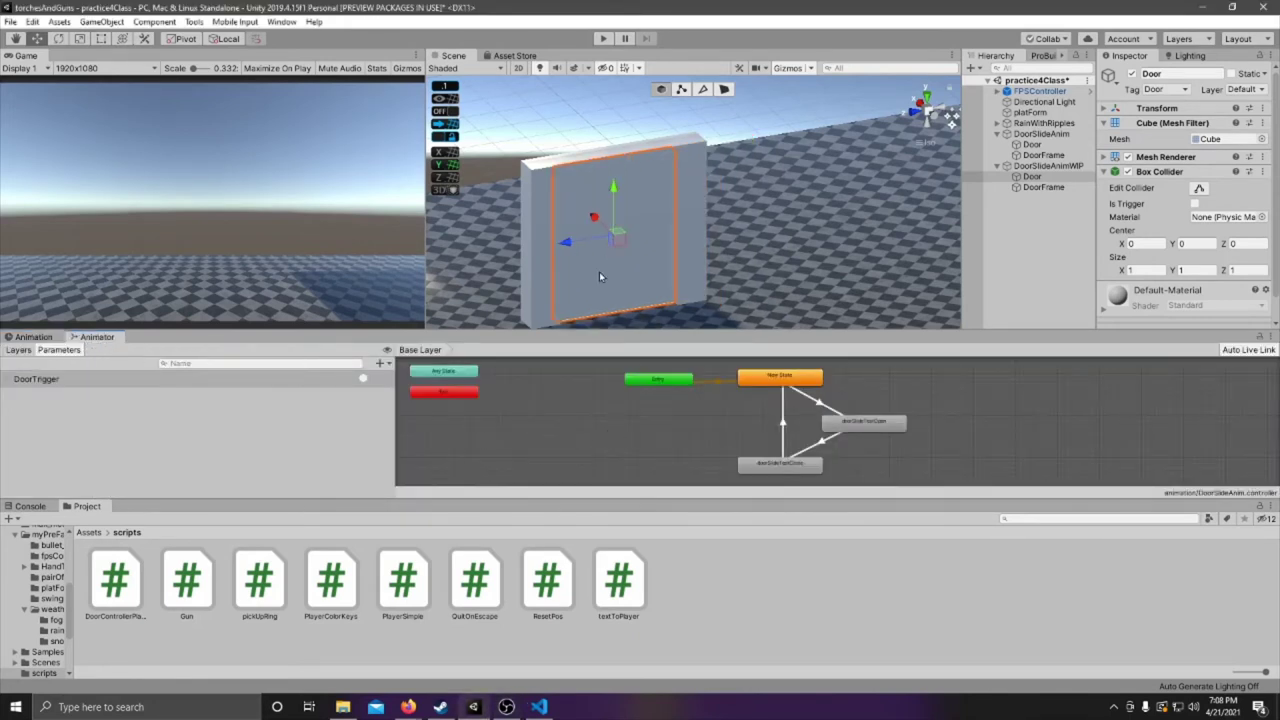
{"action": "left_click", "coordinate": [1040, 166]}
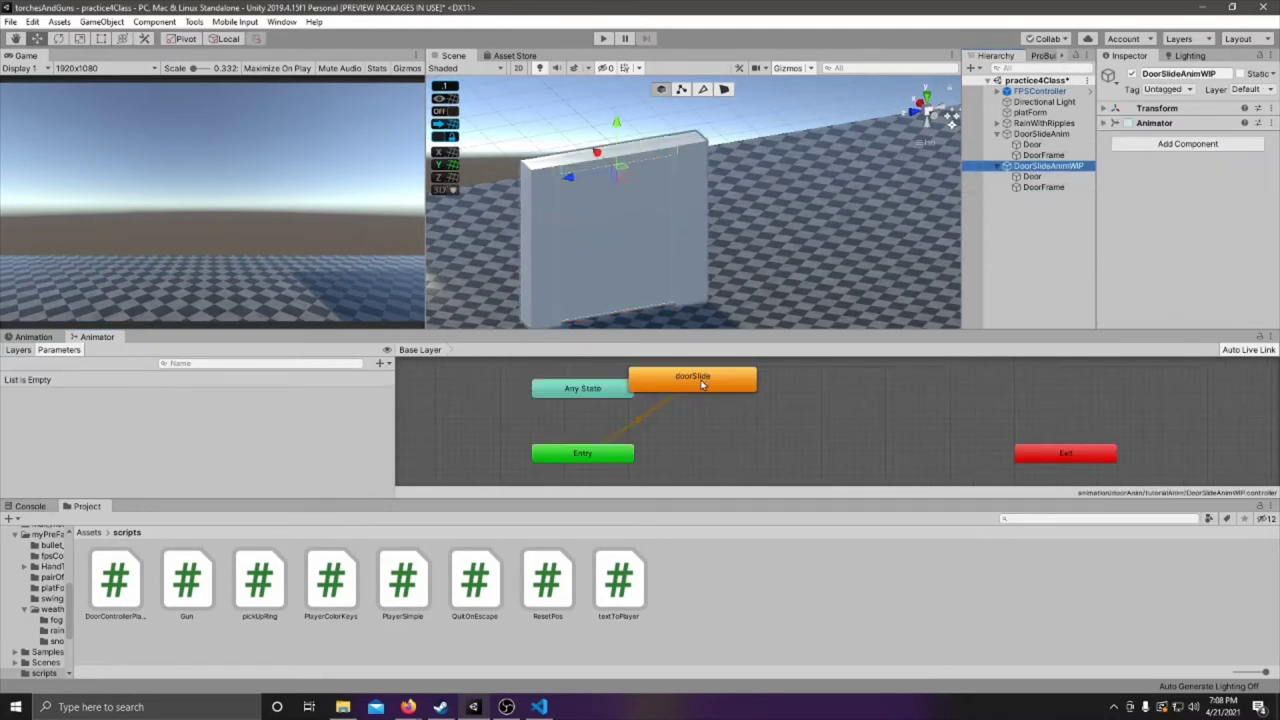
{"action": "left_click_drag", "start_coordinate": [702, 381], "coordinate": [745, 381]}
{"action": "left_click_drag", "start_coordinate": [755, 338], "coordinate": [757, 296]}
{"action": "left_click_drag", "start_coordinate": [580, 417], "coordinate": [620, 426]}
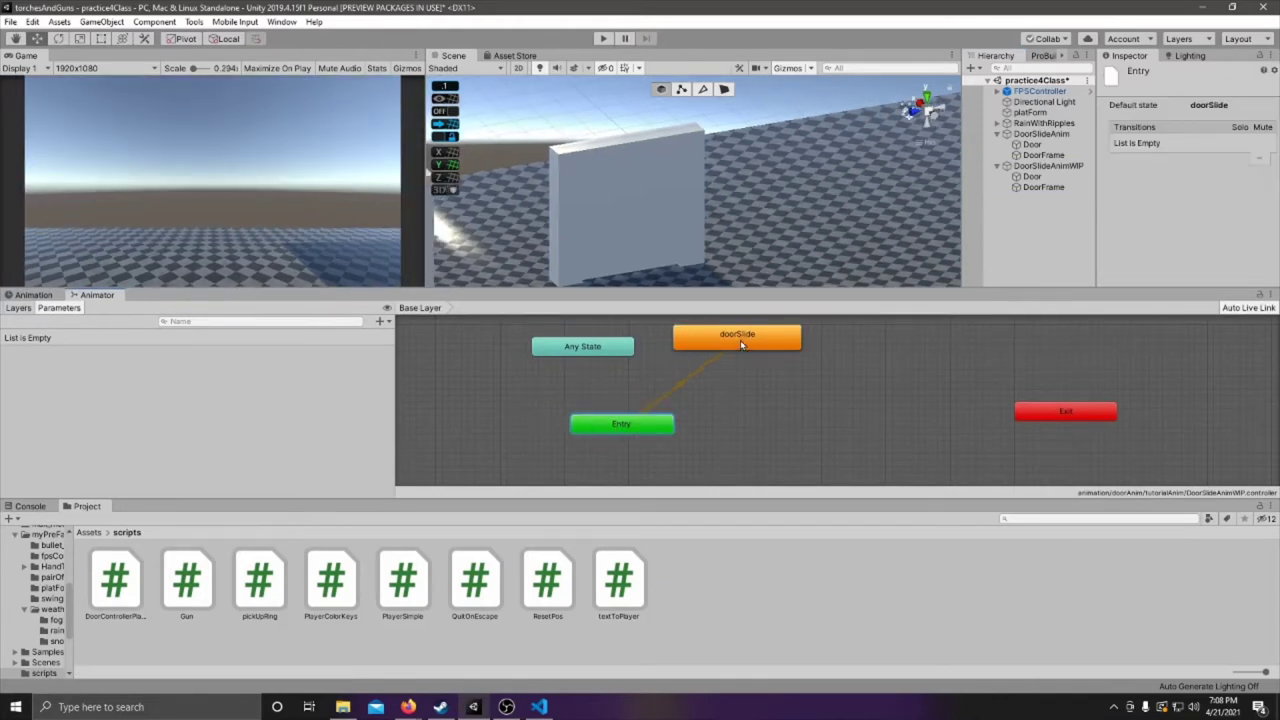
{"action": "left_click_drag", "start_coordinate": [741, 344], "coordinate": [840, 426]}
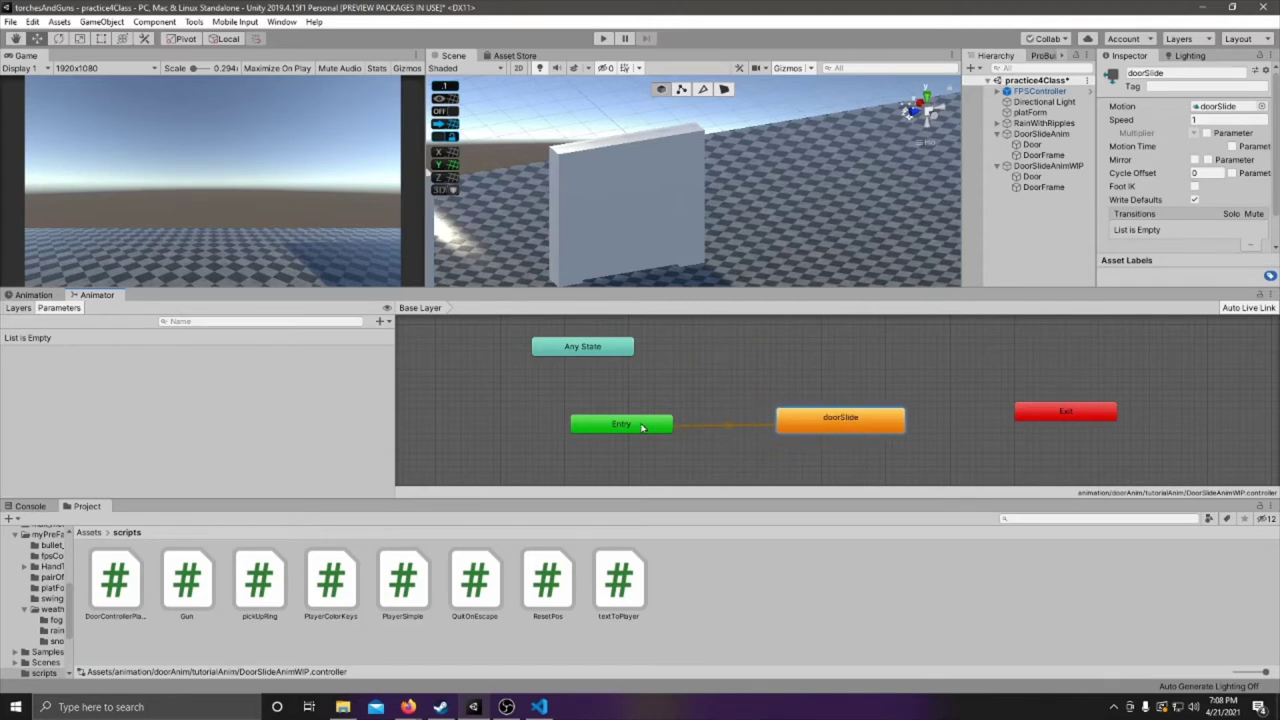
{"action": "left_click_drag", "start_coordinate": [644, 428], "coordinate": [626, 421]}
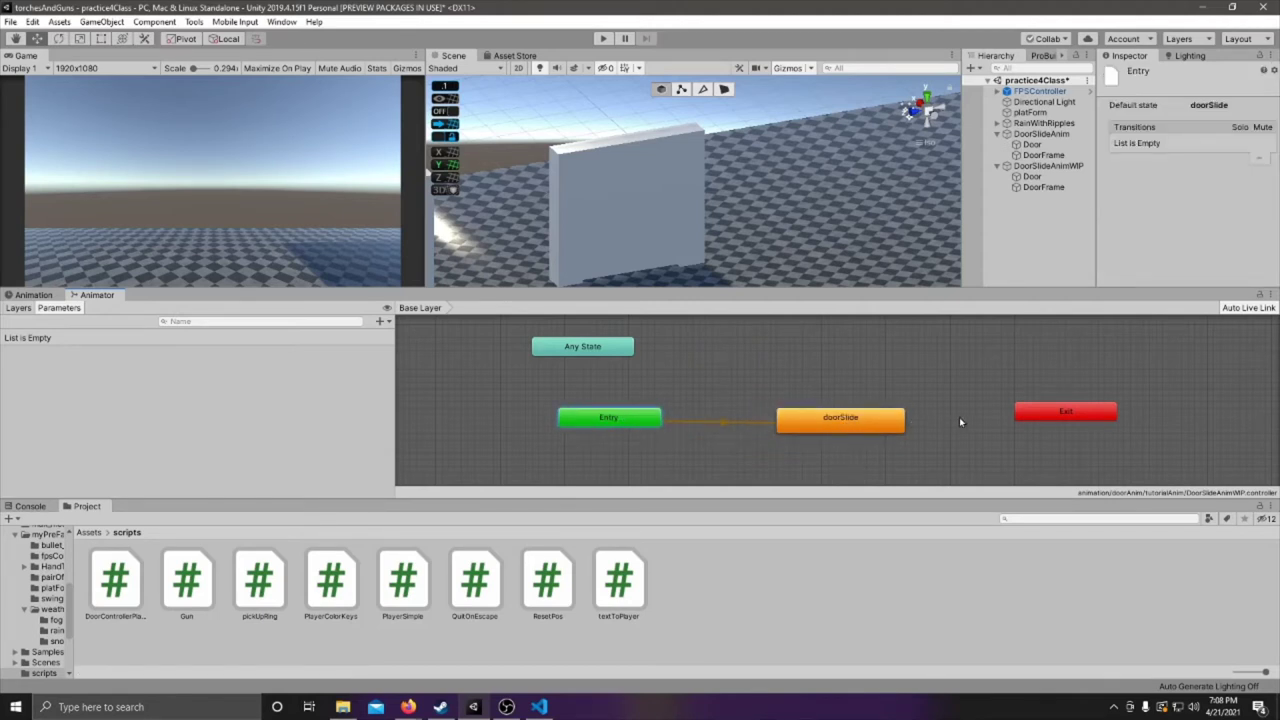
{"action": "left_click_drag", "start_coordinate": [1026, 410], "coordinate": [402, 417]}
{"action": "left_click_drag", "start_coordinate": [592, 348], "coordinate": [453, 381]}
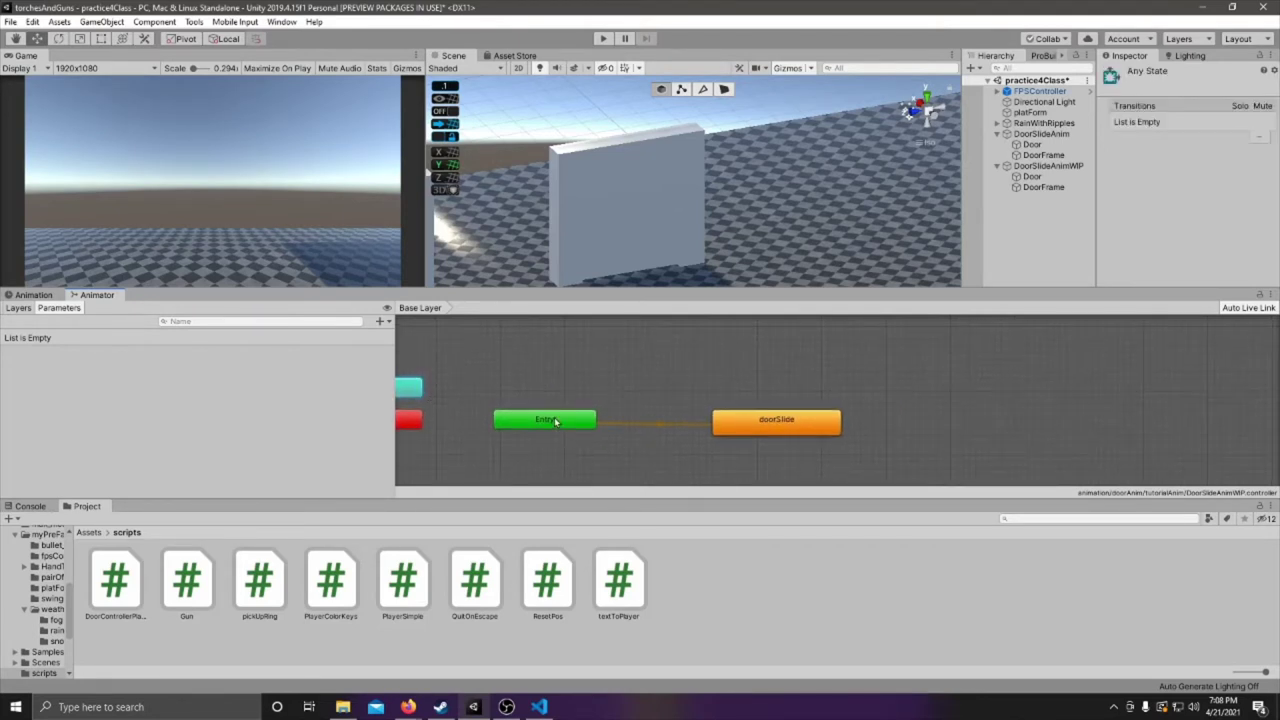
Create an empty state in the animator graph and place it above the Entry node
{"action": "right_click", "coordinate": [604, 358]}
{"action": "mouse_move", "coordinate": [665, 360]}
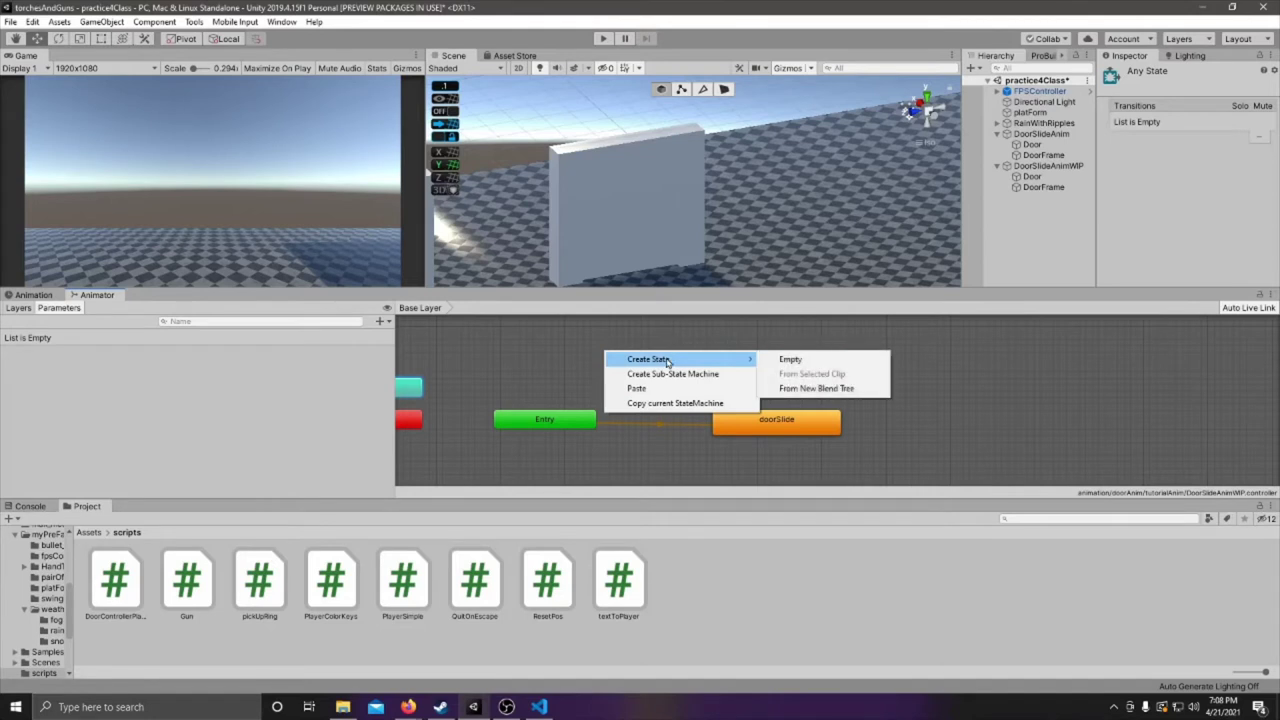
{"action": "left_click", "coordinate": [800, 362]}
{"action": "left_click_drag", "start_coordinate": [675, 360], "coordinate": [623, 354]}
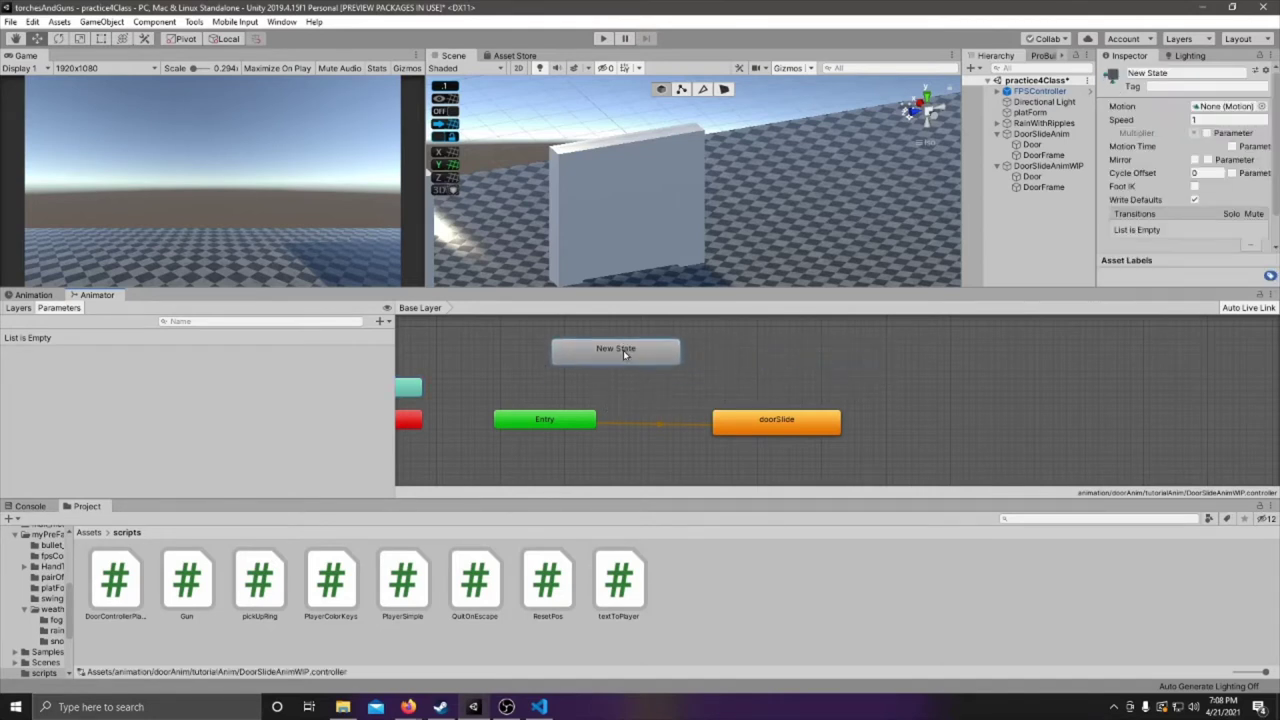
Make the empty New State the state machine's default state, and adjust the positions of the Entry and New State nodes
{"action": "right_click", "coordinate": [540, 421]}
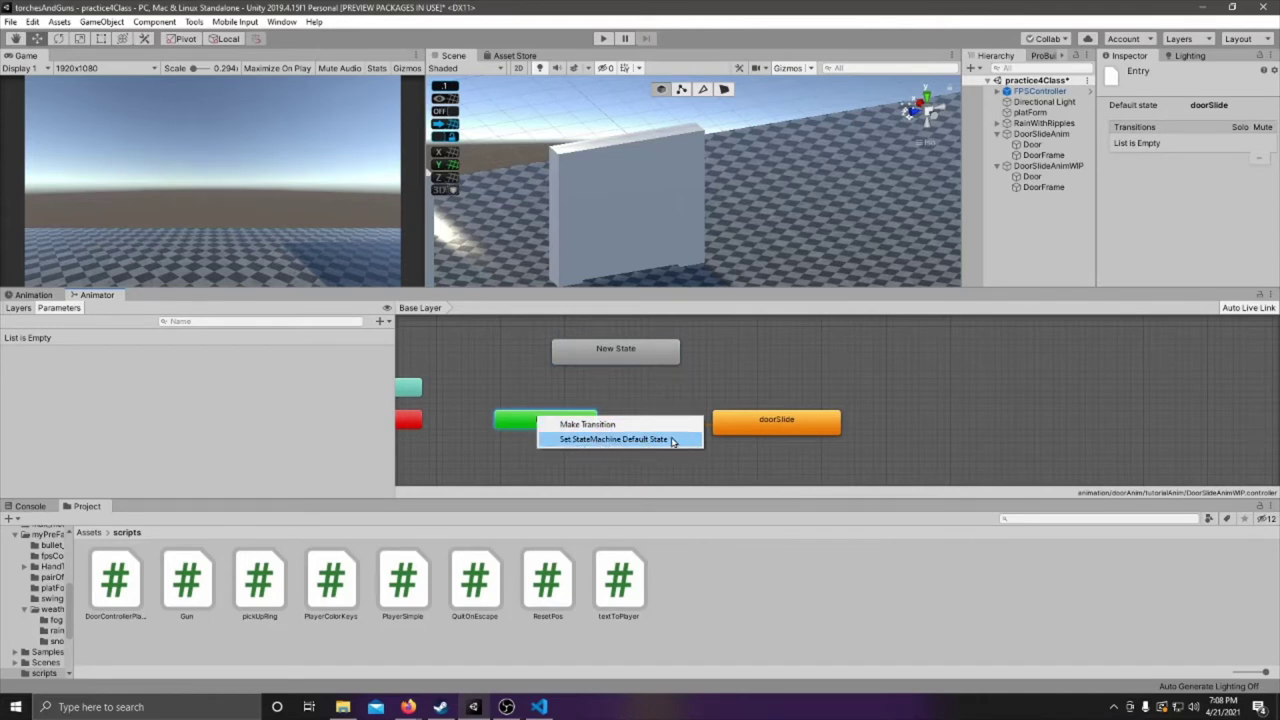
{"action": "left_click", "coordinate": [620, 440]}
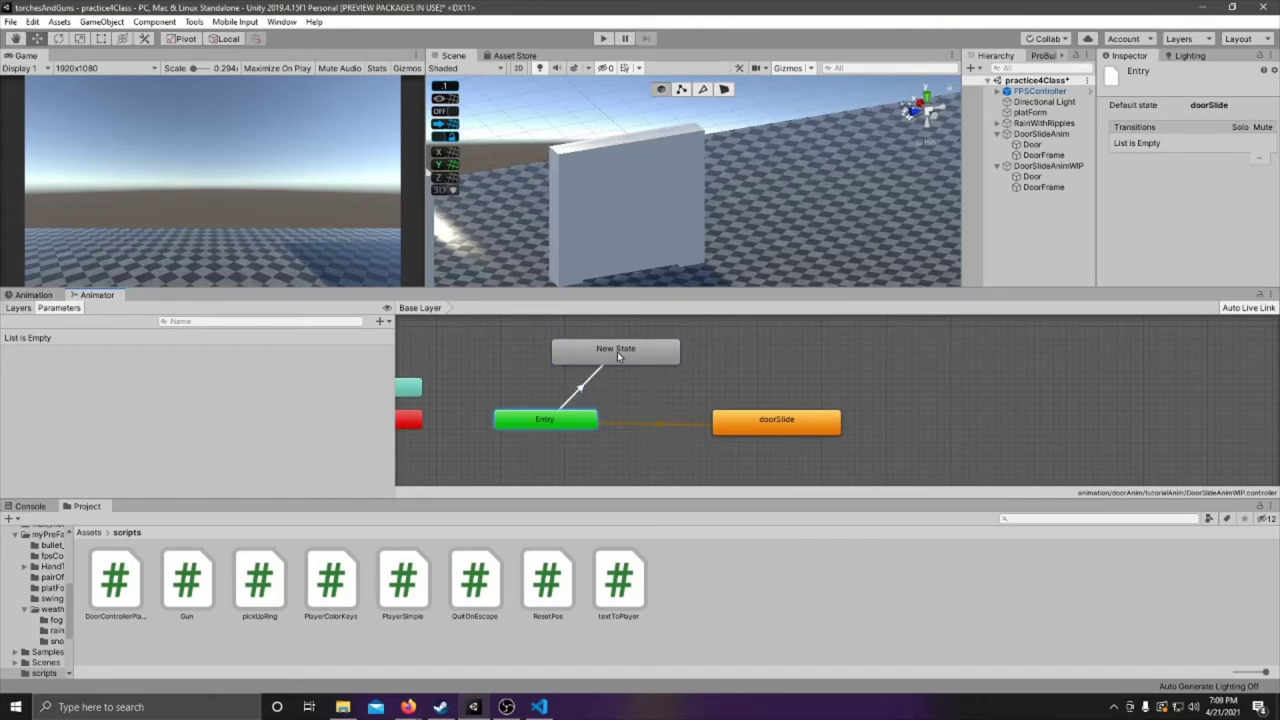
{"action": "left_click", "coordinate": [617, 351]}
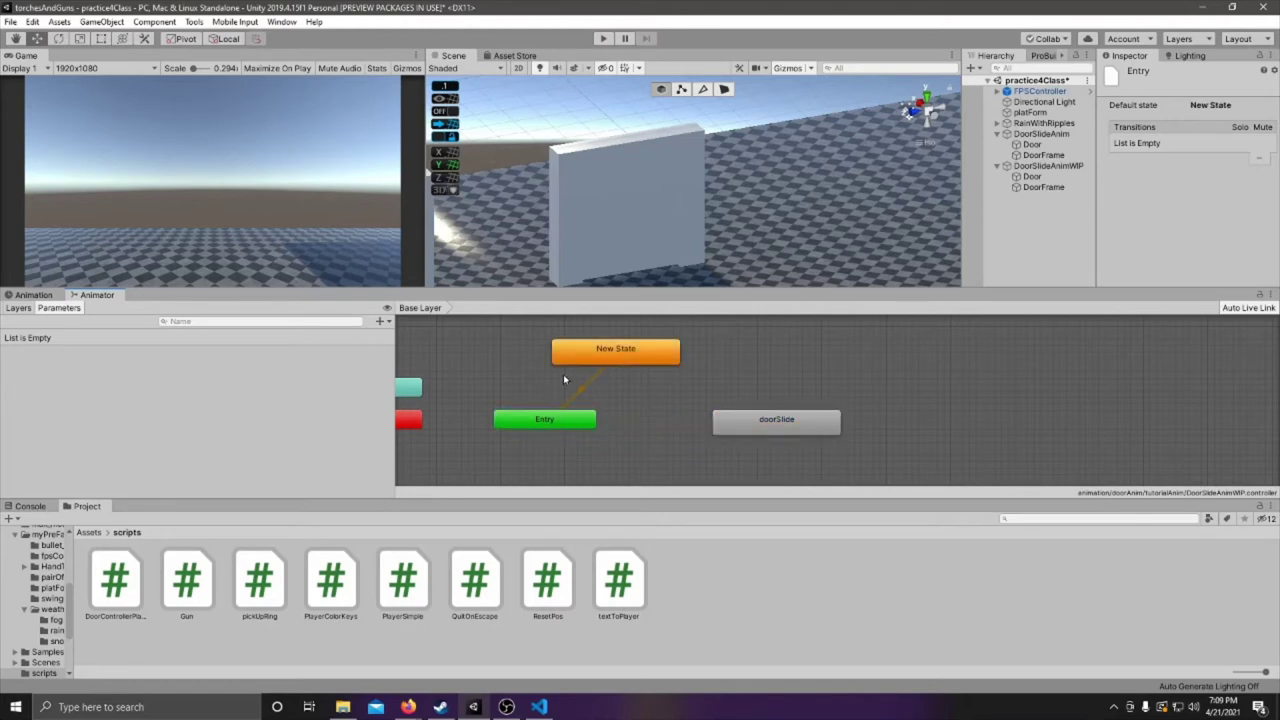
{"action": "left_click_drag", "start_coordinate": [547, 425], "coordinate": [509, 424]}
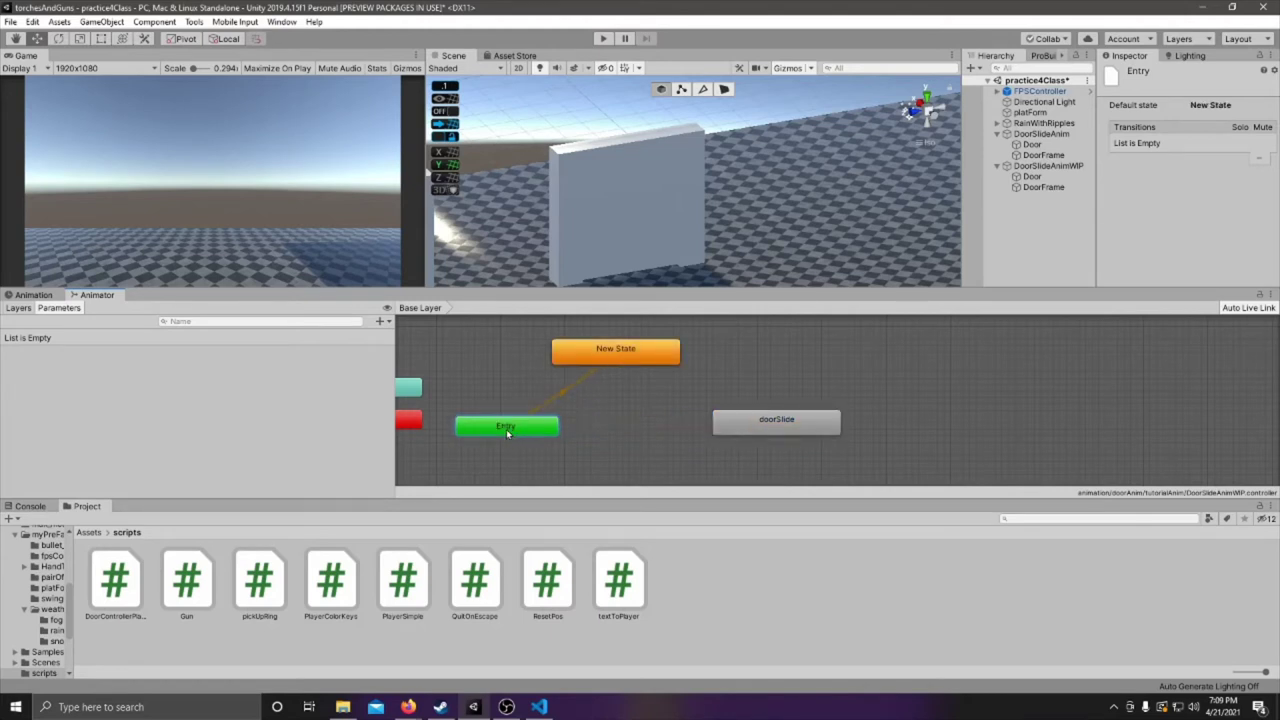
{"action": "left_click", "coordinate": [617, 351]}
{"action": "mouse_move", "coordinate": [617, 352]}
{"action": "left_mouse_down"}
{"action": "mouse_move", "coordinate": [591, 377]}
{"action": "mouse_move", "coordinate": [621, 369]}
{"action": "mouse_move", "coordinate": [606, 352]}
{"action": "left_mouse_up"}
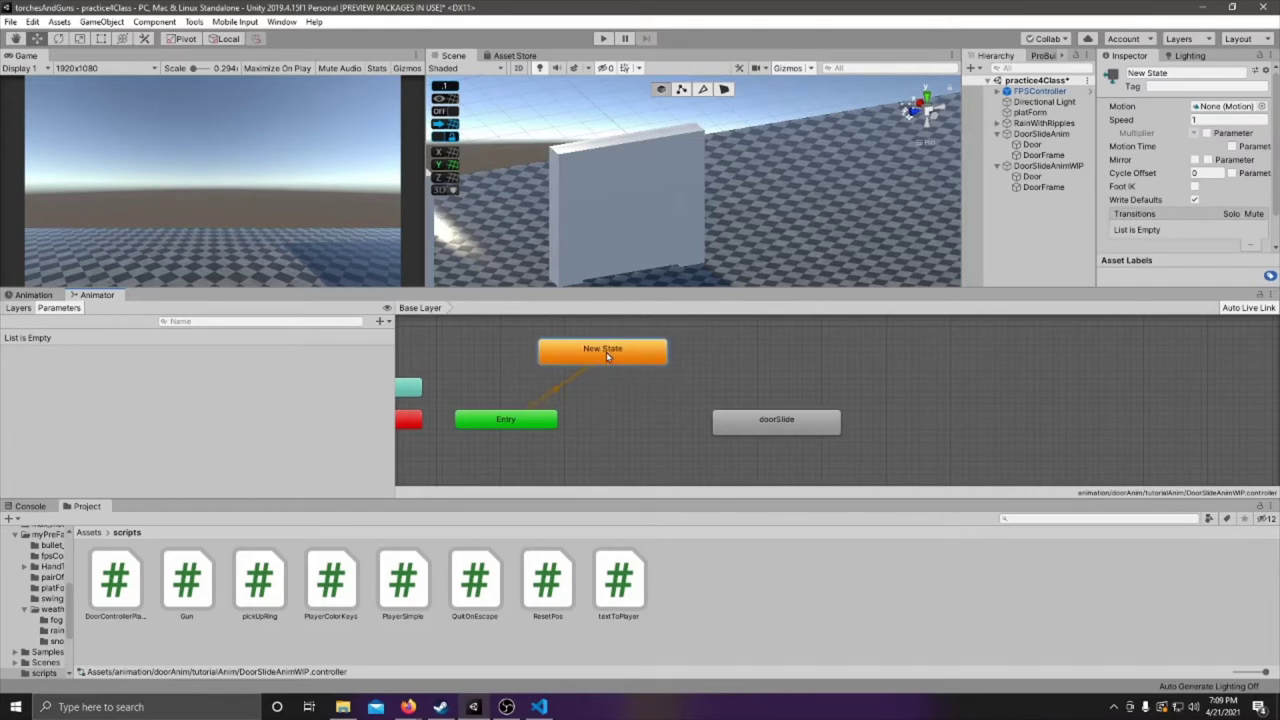
Duplicate the doorSlide state, place the copy beside the original, and rename the original state doorSlideOpen
{"action": "left_click_drag", "start_coordinate": [760, 425], "coordinate": [684, 419]}
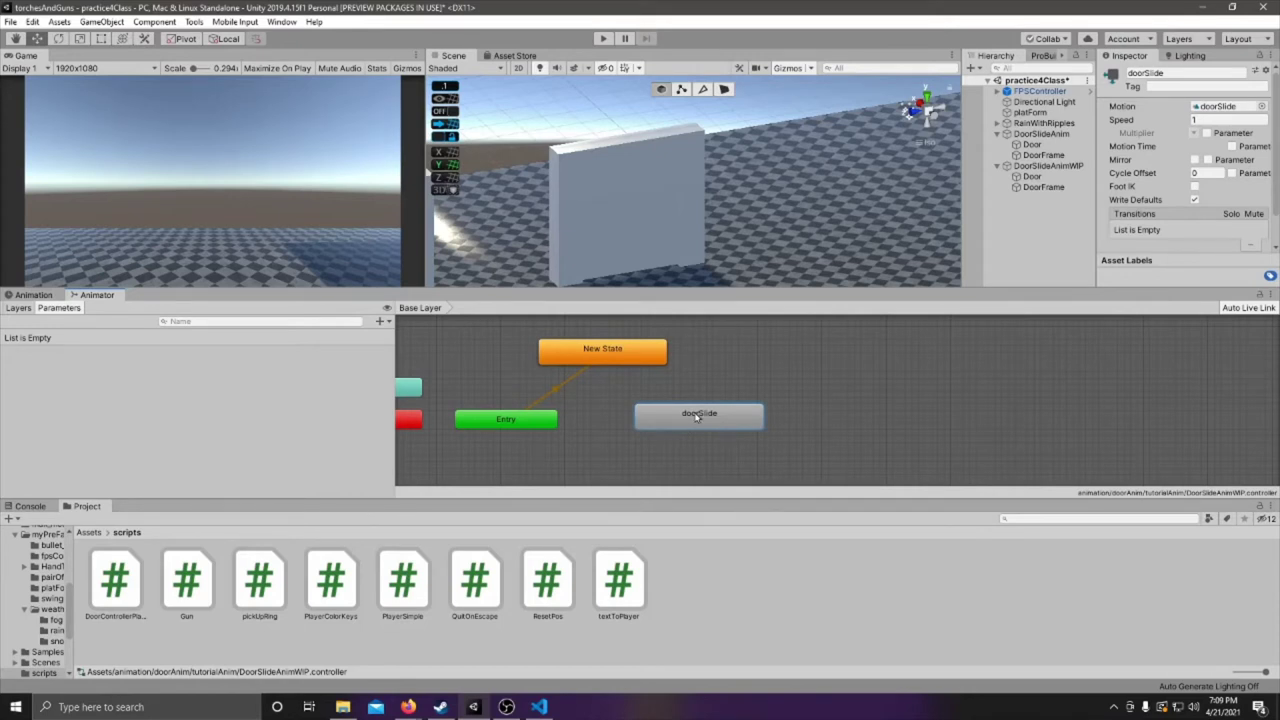
{"action": "key", "text": "ctrl+d"}
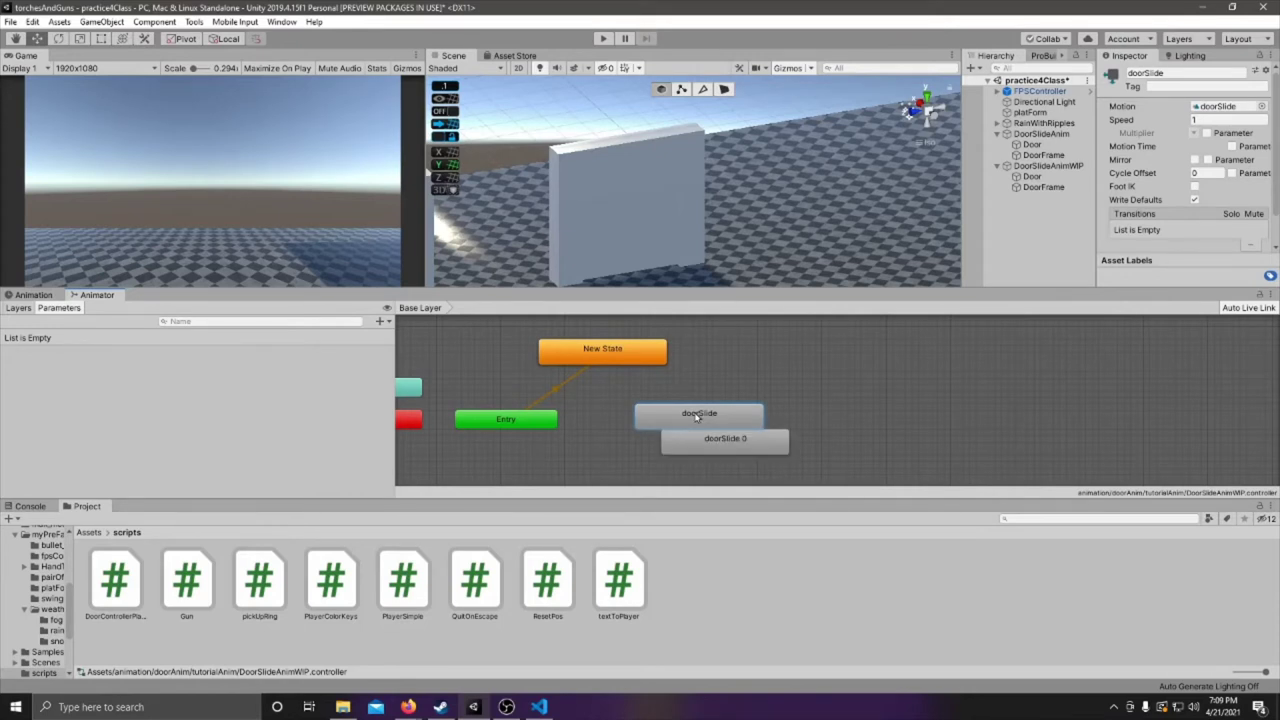
{"action": "left_click_drag", "start_coordinate": [713, 447], "coordinate": [851, 431]}
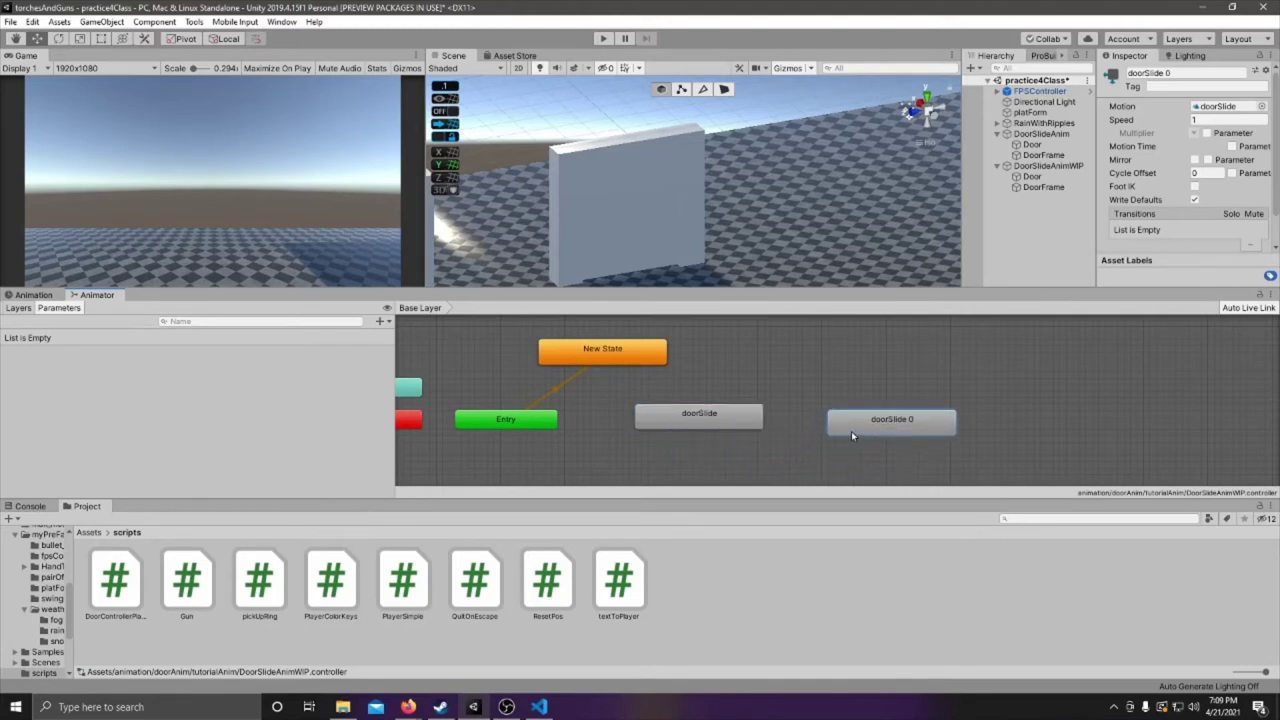
{"action": "left_click", "coordinate": [723, 418]}
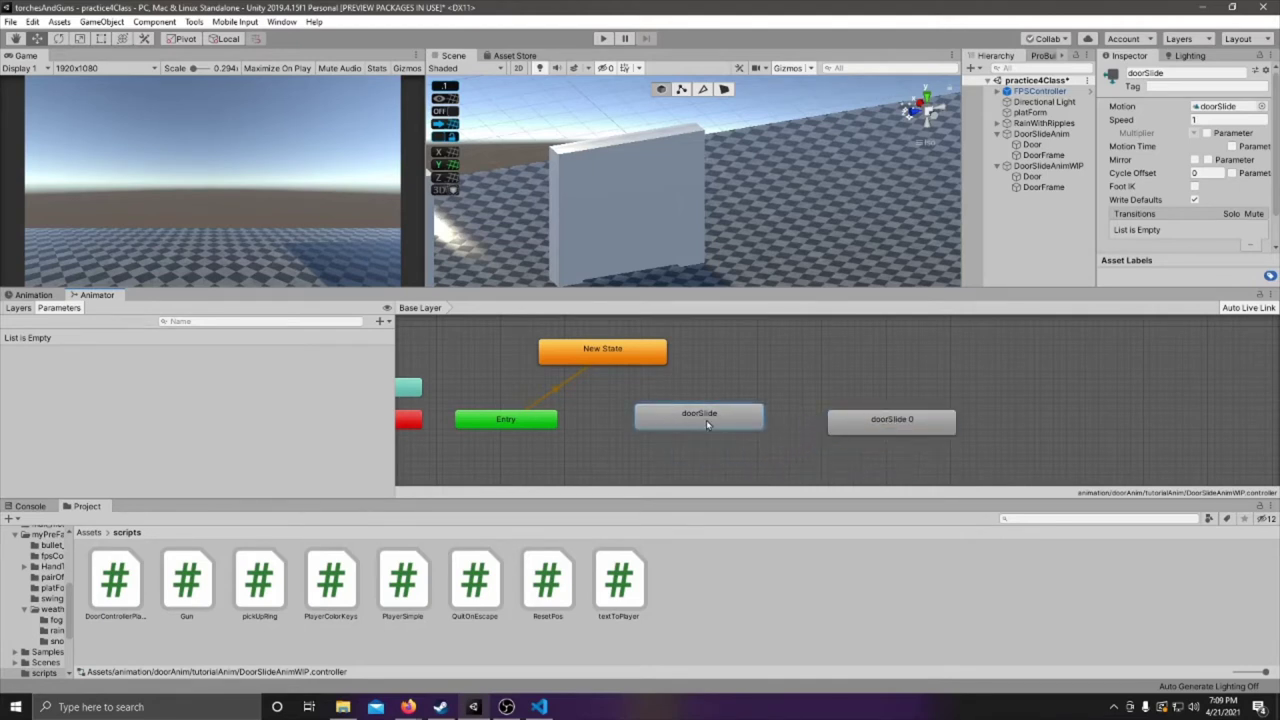
{"action": "left_click", "coordinate": [1178, 73]}
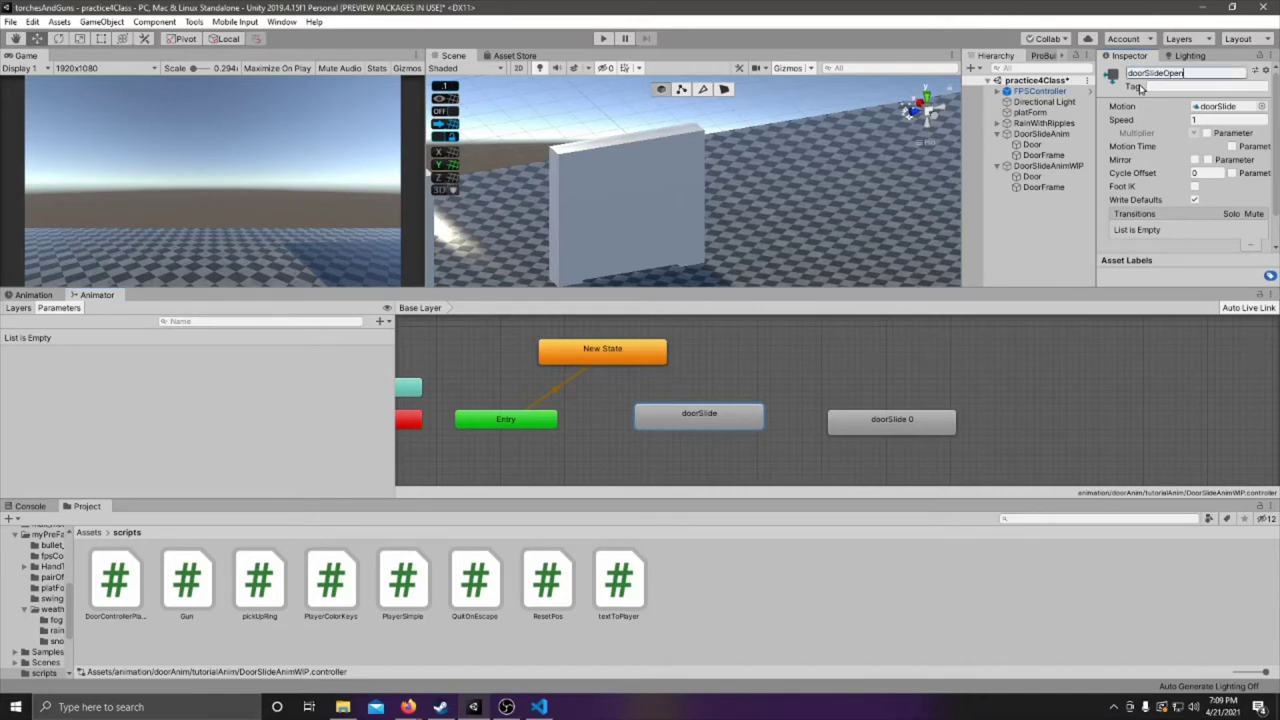
Rename the duplicated doorSlide 0 state doorSlideClose and set its speed to -1
{"action": "left_click", "coordinate": [898, 424]}
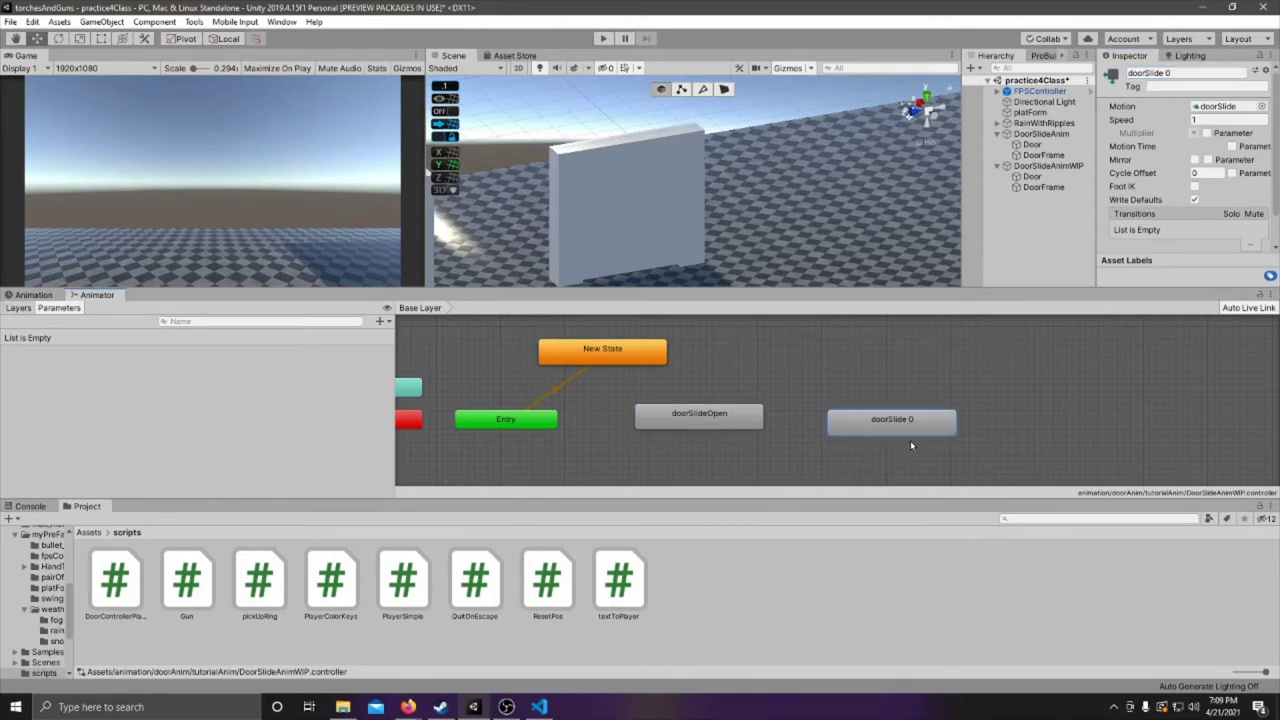
{"action": "left_click", "coordinate": [1190, 71]}
{"action": "left_click", "coordinate": [1189, 71]}
{"action": "left_click", "coordinate": [1195, 119]}
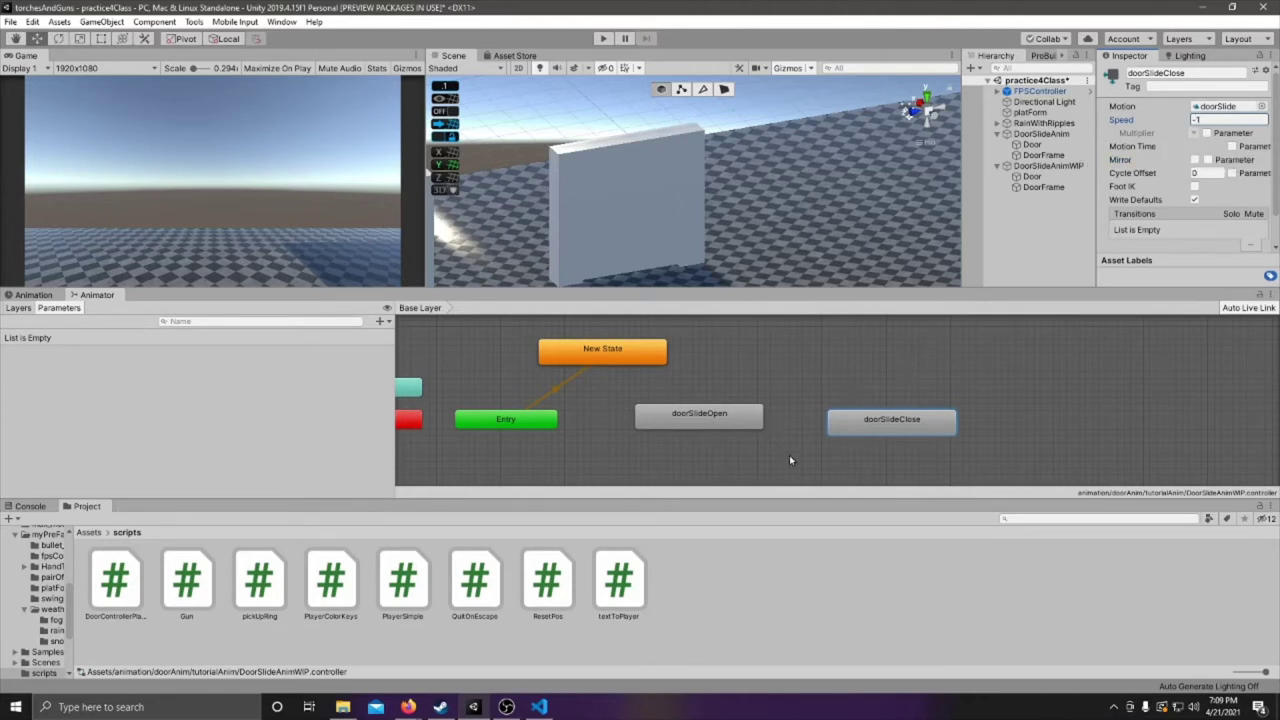
Move doorSlideClose below the Entry node and make a transition from New State to doorSlideOpen
{"action": "scroll", "coordinate": [789, 460], "scroll_direction": "down", "scroll_amount": 3}
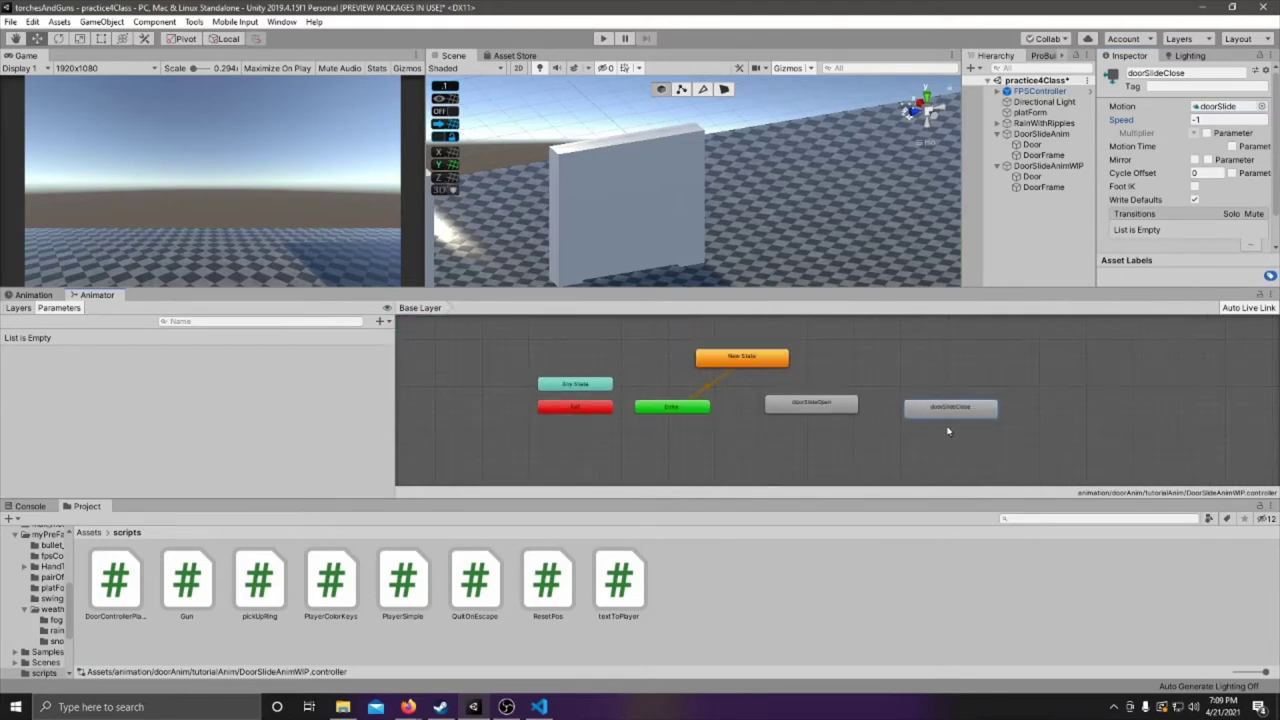
{"action": "left_click_drag", "start_coordinate": [948, 410], "coordinate": [727, 460]}
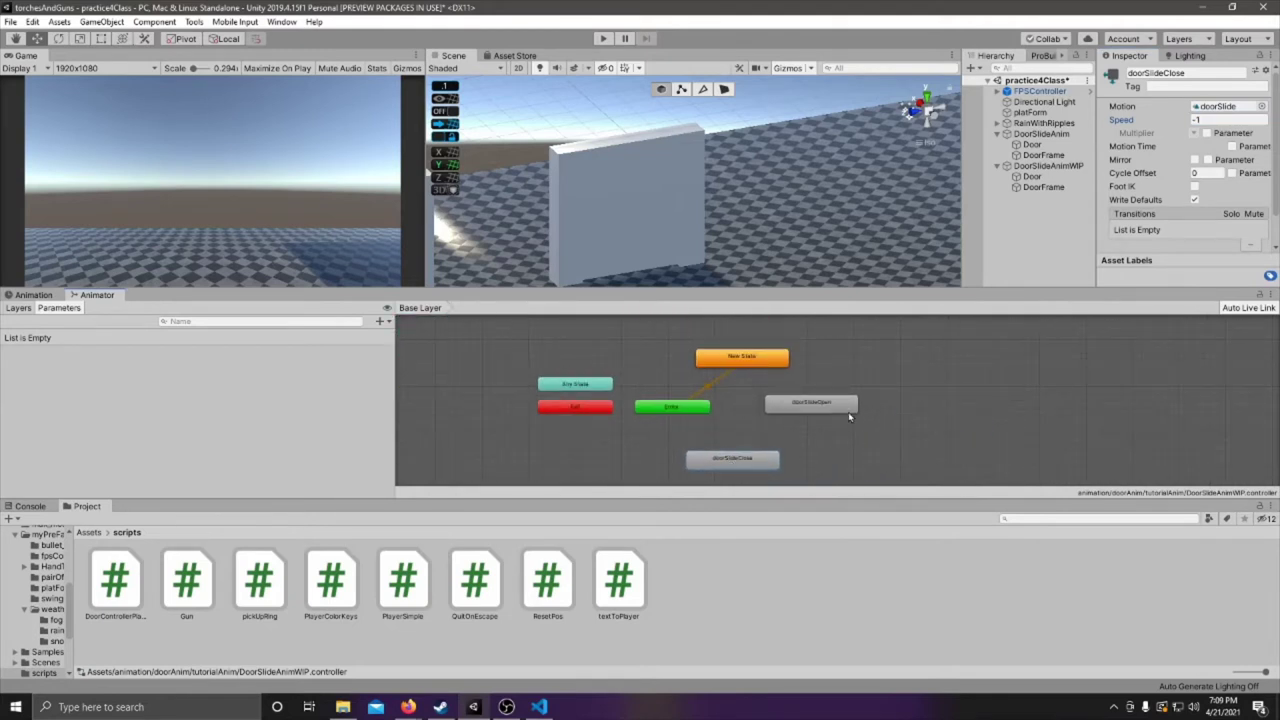
{"action": "left_click", "coordinate": [740, 357]}
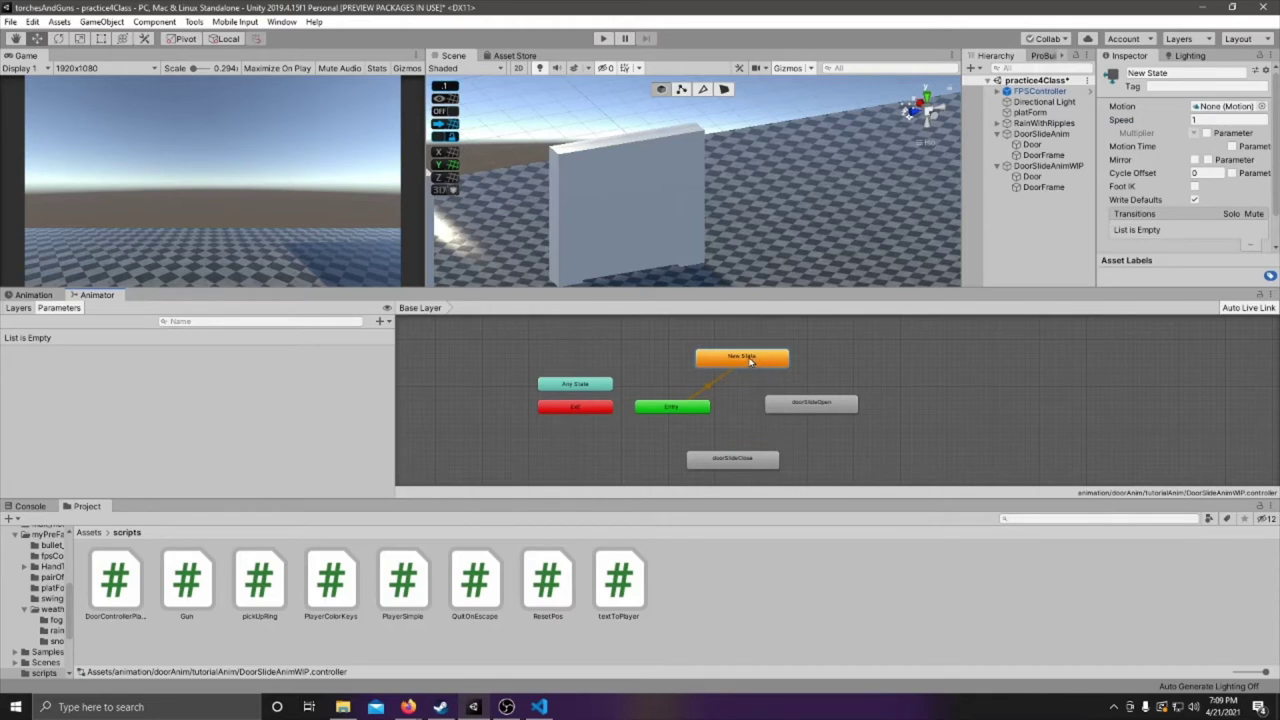
{"action": "right_click", "coordinate": [750, 360]}
{"action": "left_click", "coordinate": [805, 364]}
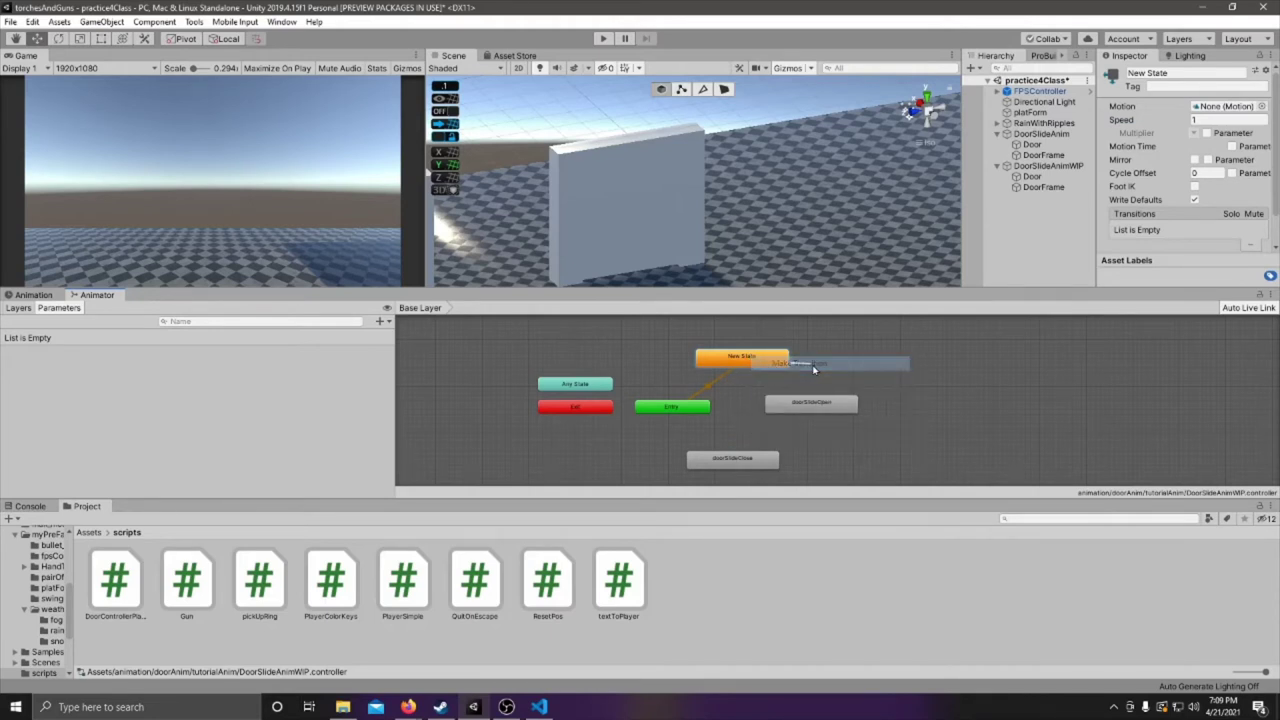
{"action": "left_click", "coordinate": [815, 406]}
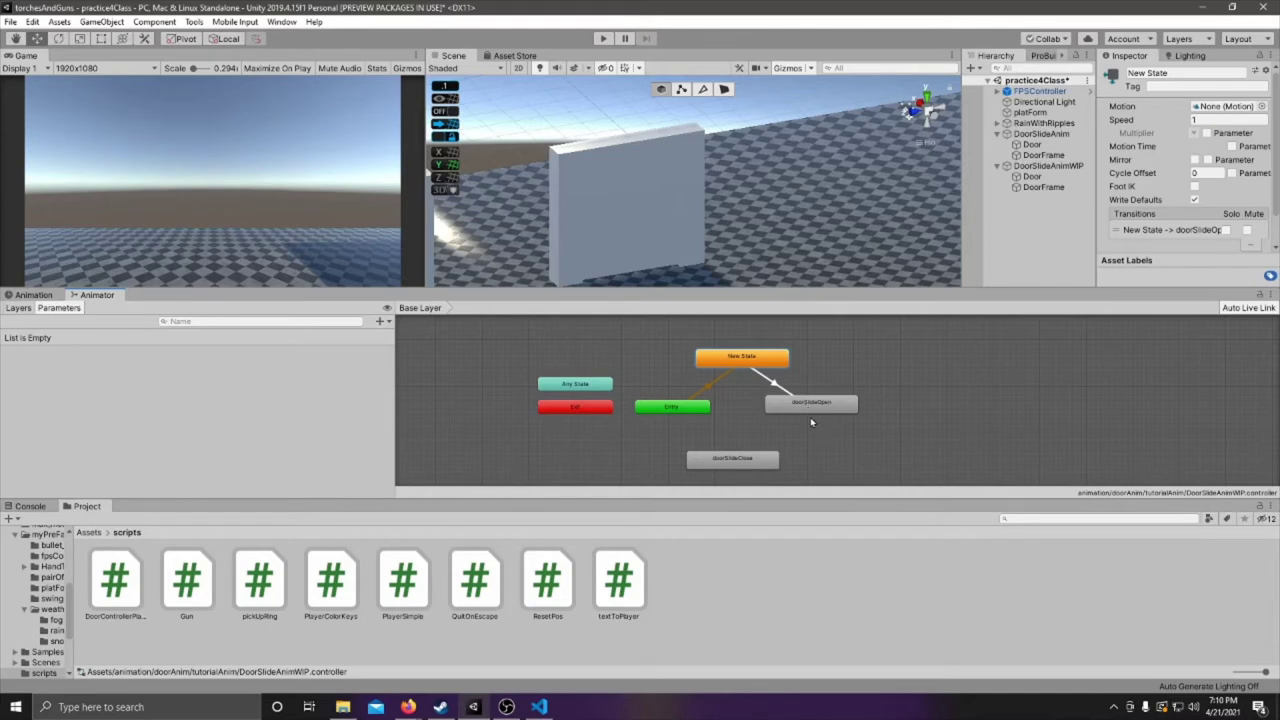
Make transitions from doorSlideOpen to doorSlideClose and from doorSlideClose to New State, and arrange the three states in a triangle
{"action": "right_click", "coordinate": [810, 410]}
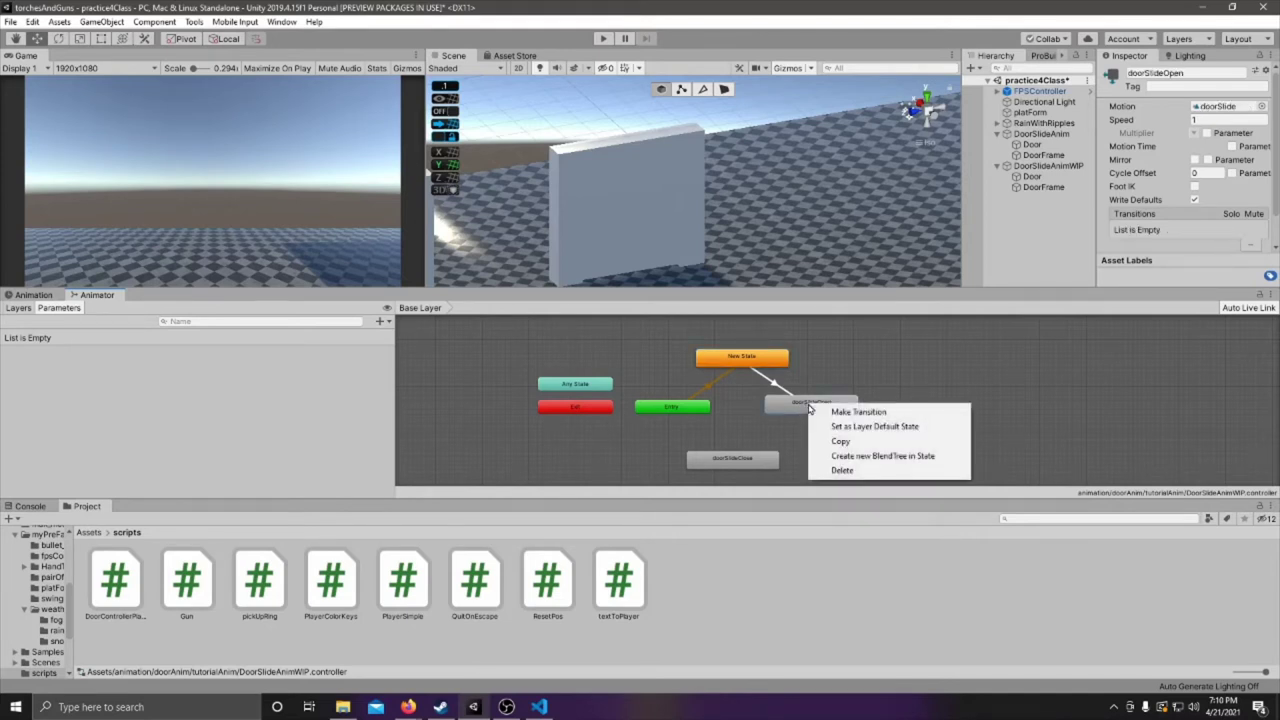
{"action": "left_click", "coordinate": [855, 412]}
{"action": "left_click", "coordinate": [742, 463]}
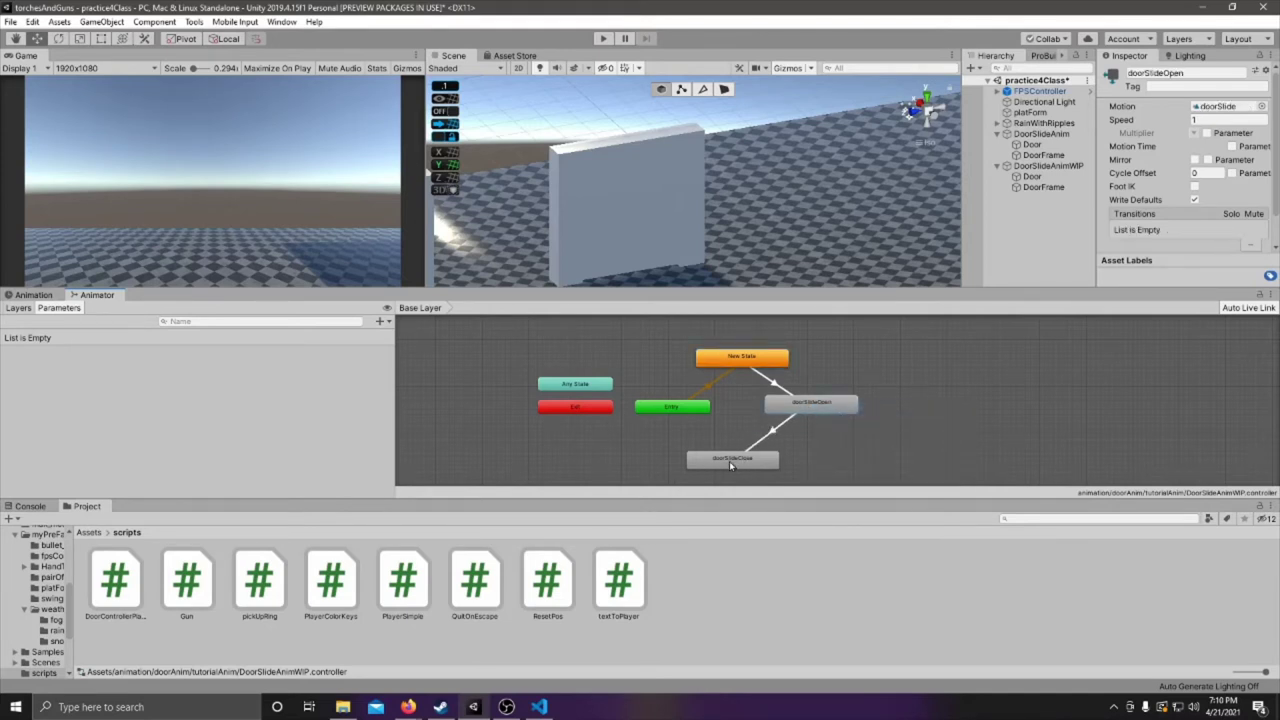
{"action": "right_click", "coordinate": [730, 463]}
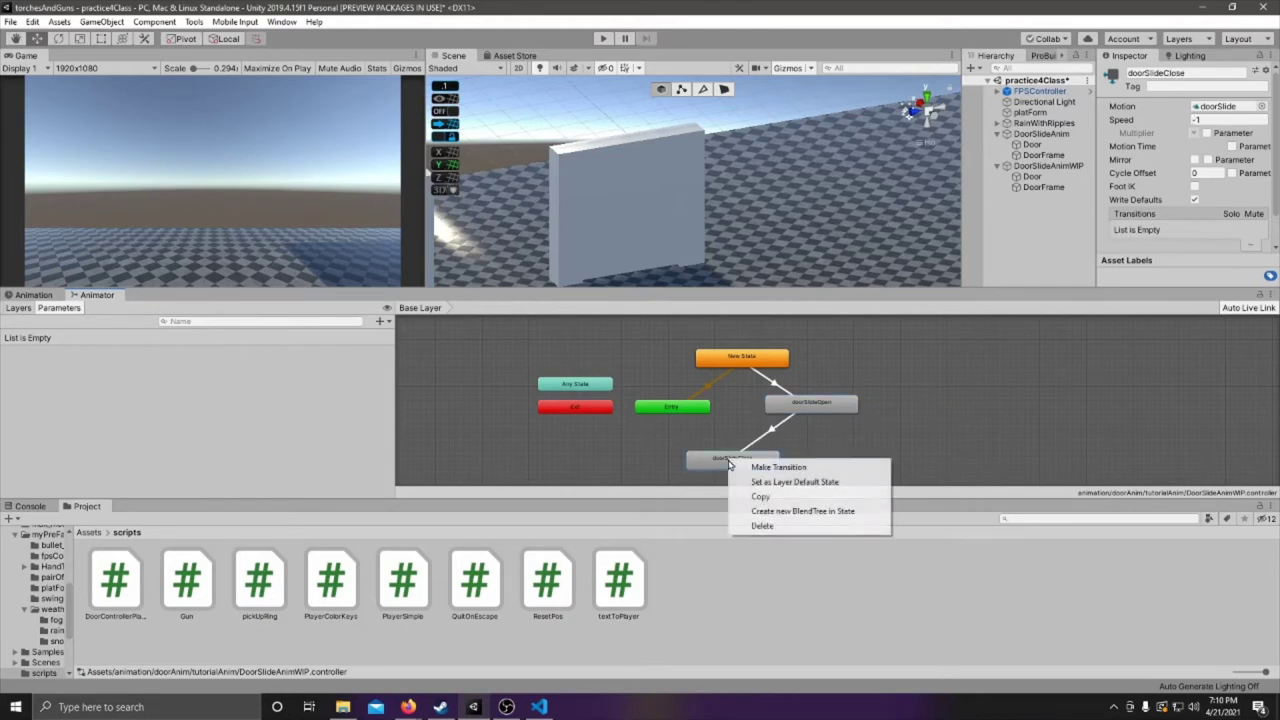
{"action": "left_click", "coordinate": [760, 468]}
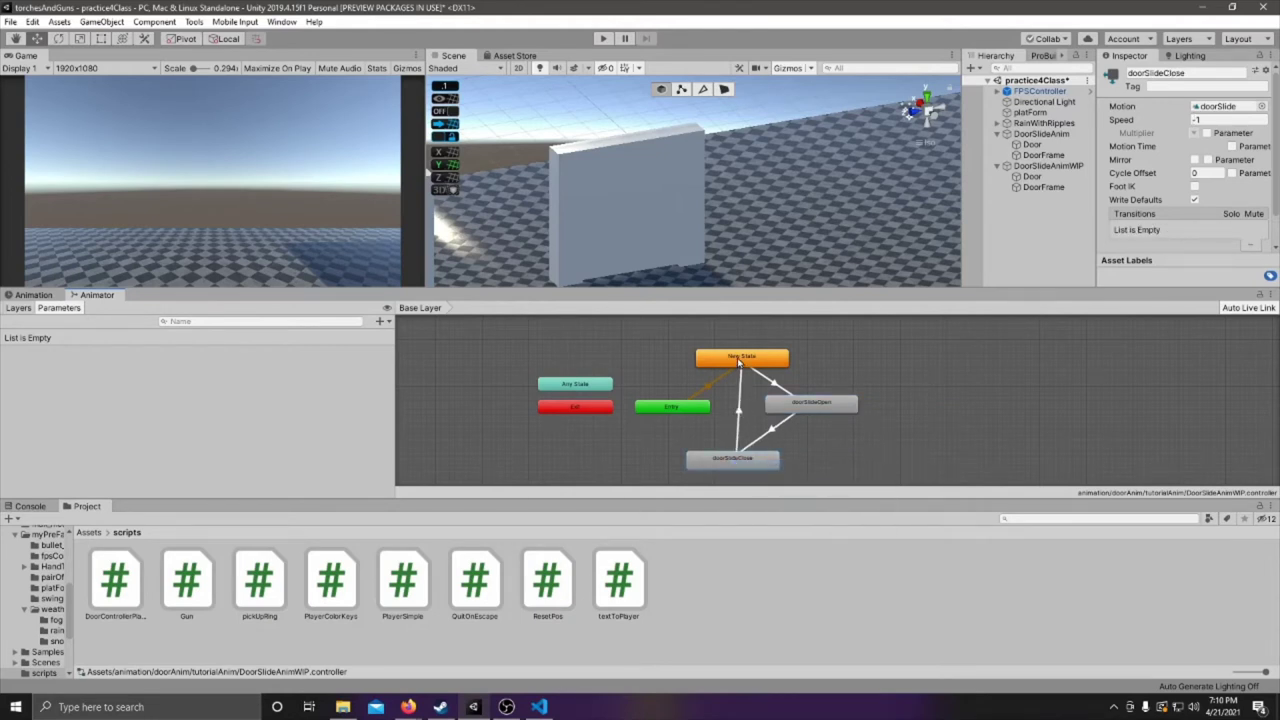
{"action": "left_click", "coordinate": [738, 362]}
{"action": "left_click_drag", "start_coordinate": [765, 467], "coordinate": [852, 411]}
{"action": "left_click", "coordinate": [862, 400]}
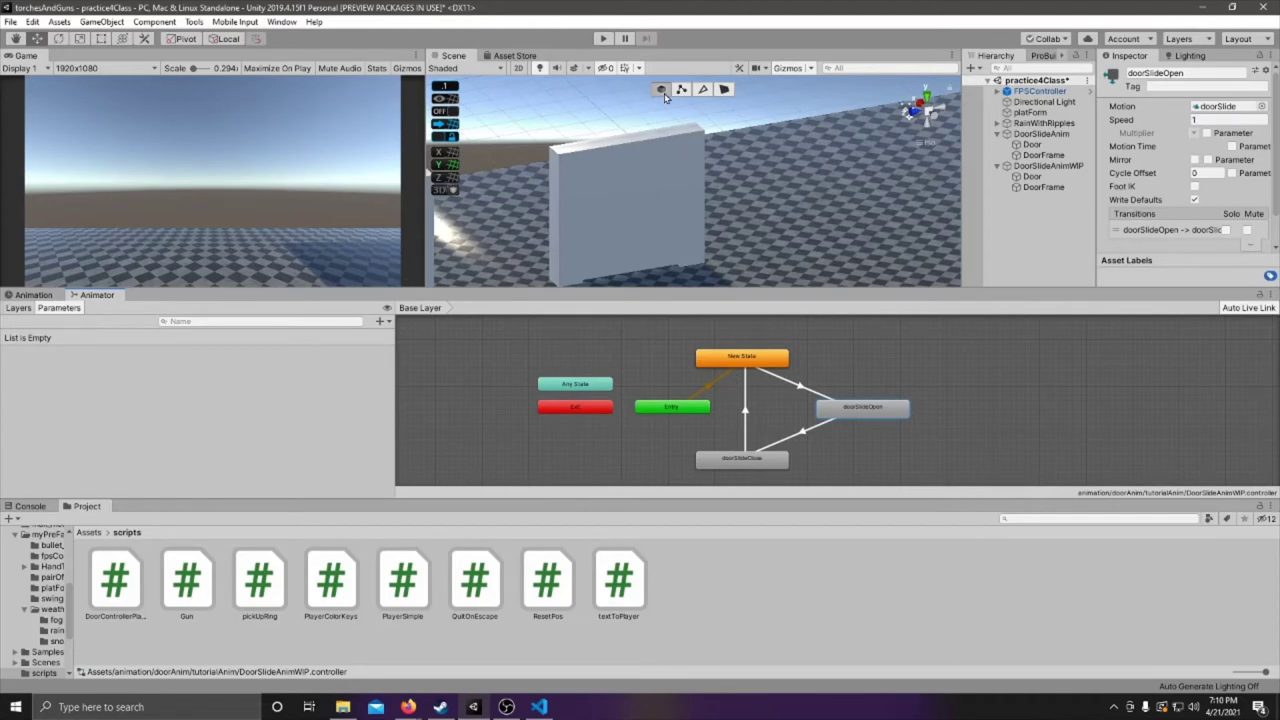
Run the scene in play mode to watch the door cycle through its animator states, and stop it
{"action": "left_click", "coordinate": [603, 38]}
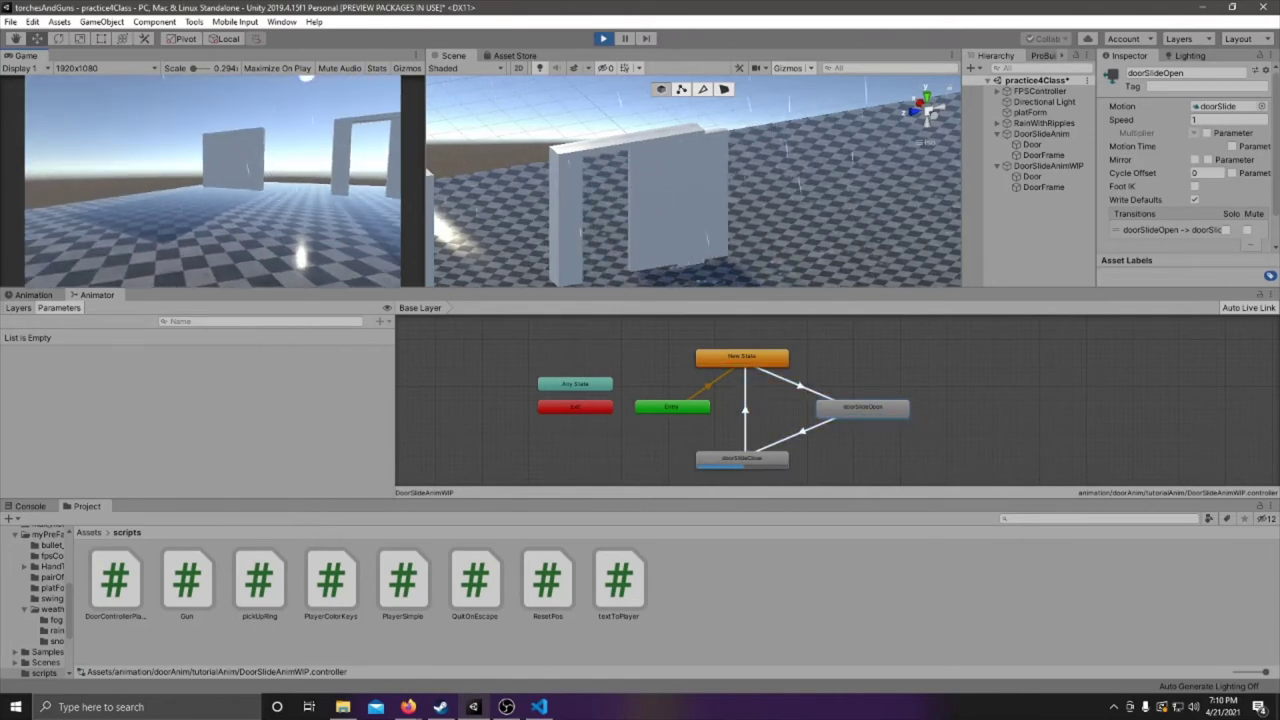
{"action": "left_click", "coordinate": [605, 38]}
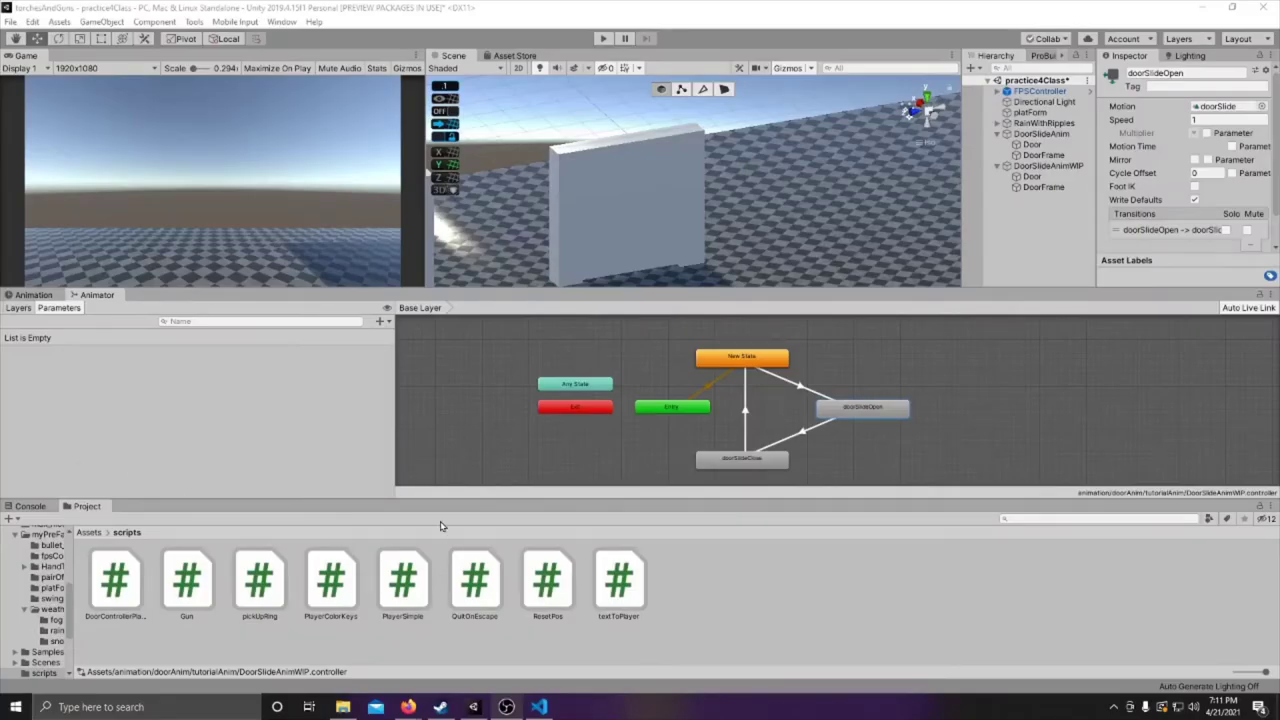
Turn off Loop Time for the doorSlide clip in Assets/animation/doorAnim/tutorialAnim and return to the Assets folder
{"action": "left_click", "coordinate": [89, 532]}
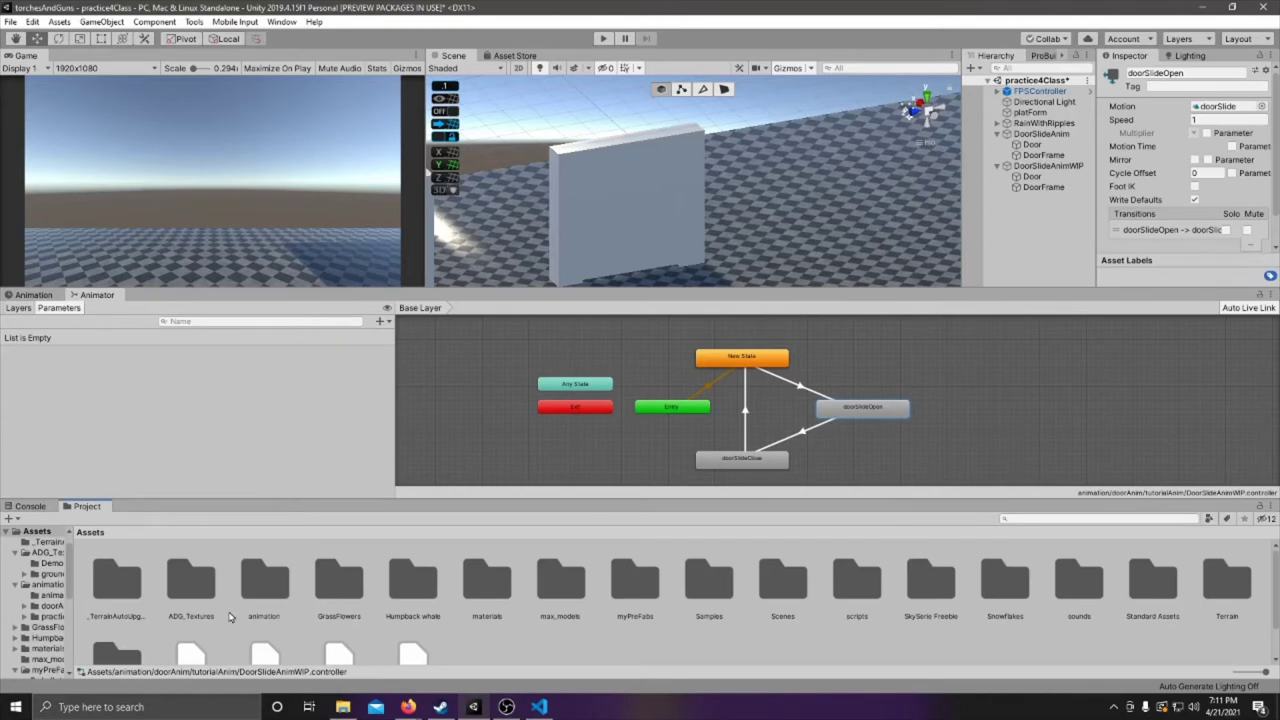
{"action": "double_click", "coordinate": [282, 595]}
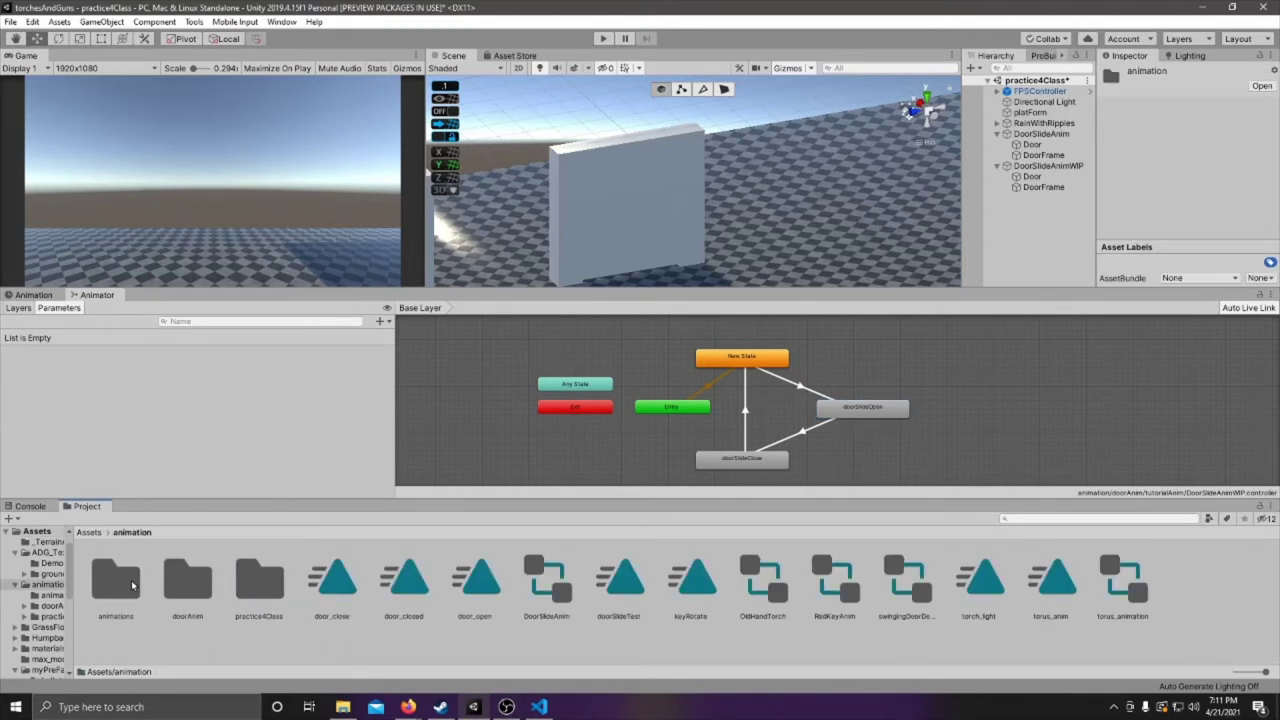
{"action": "double_click", "coordinate": [185, 585]}
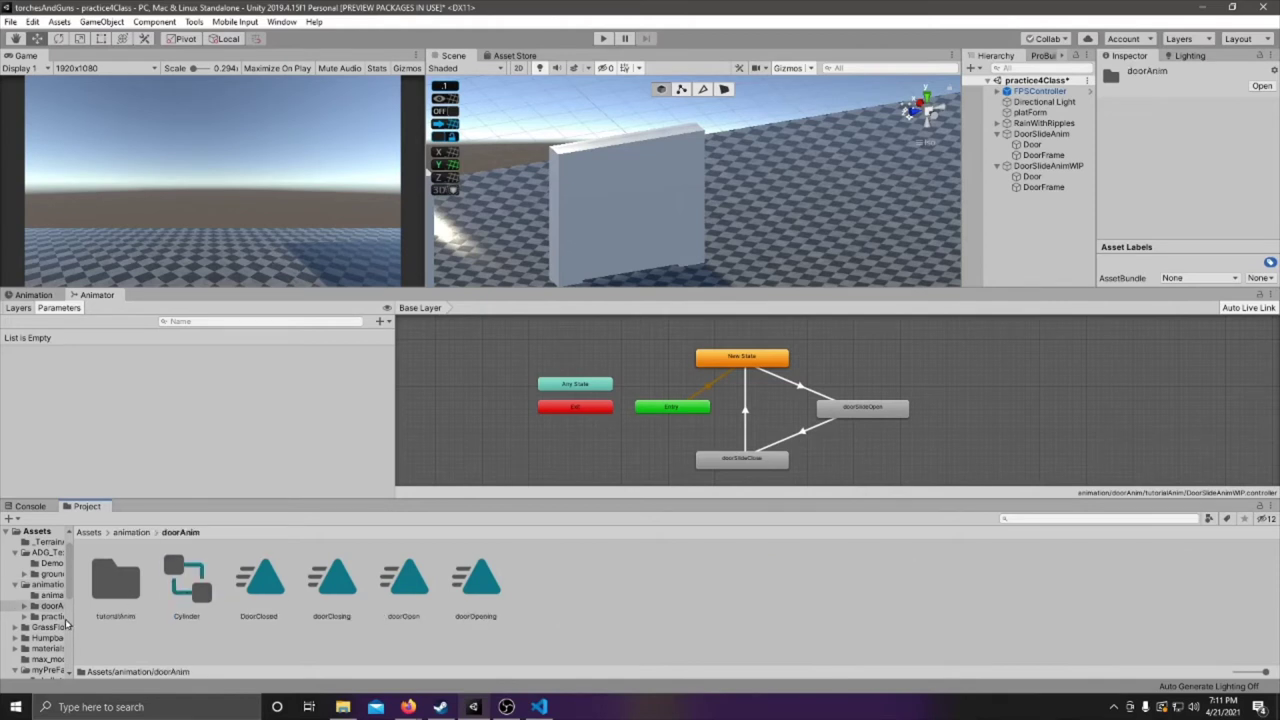
{"action": "double_click", "coordinate": [115, 580]}
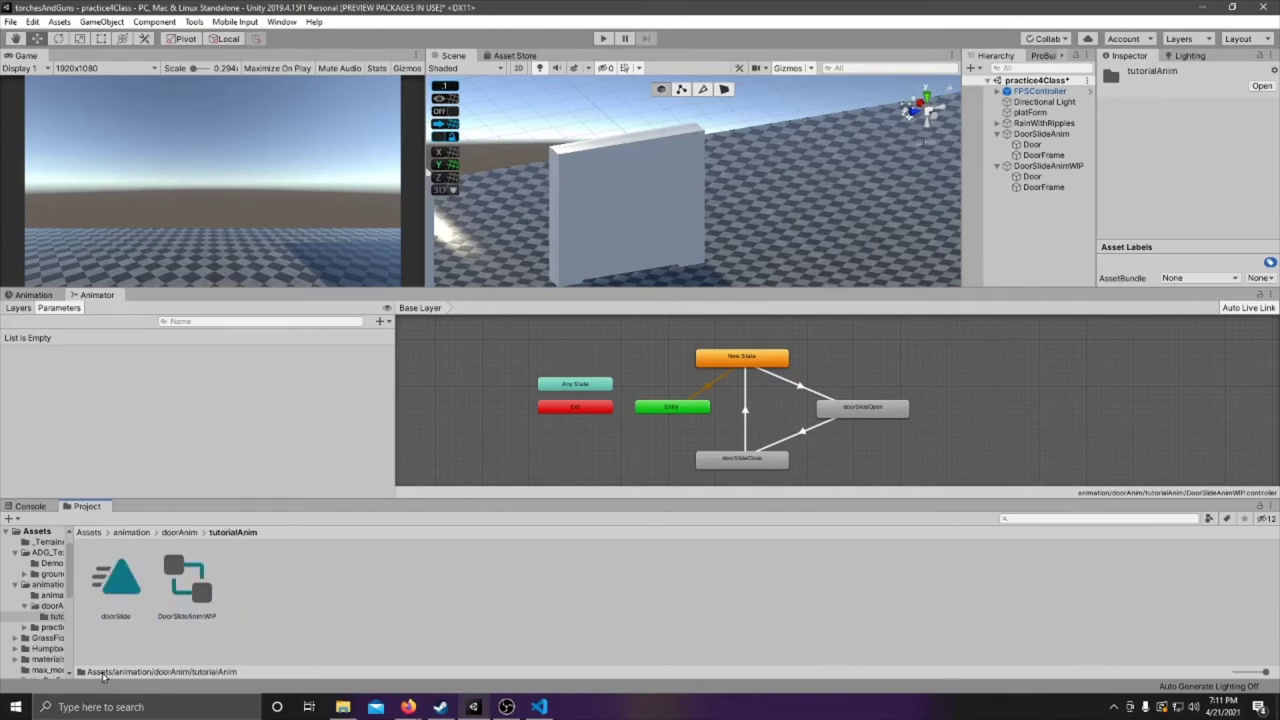
{"action": "left_click", "coordinate": [120, 585]}
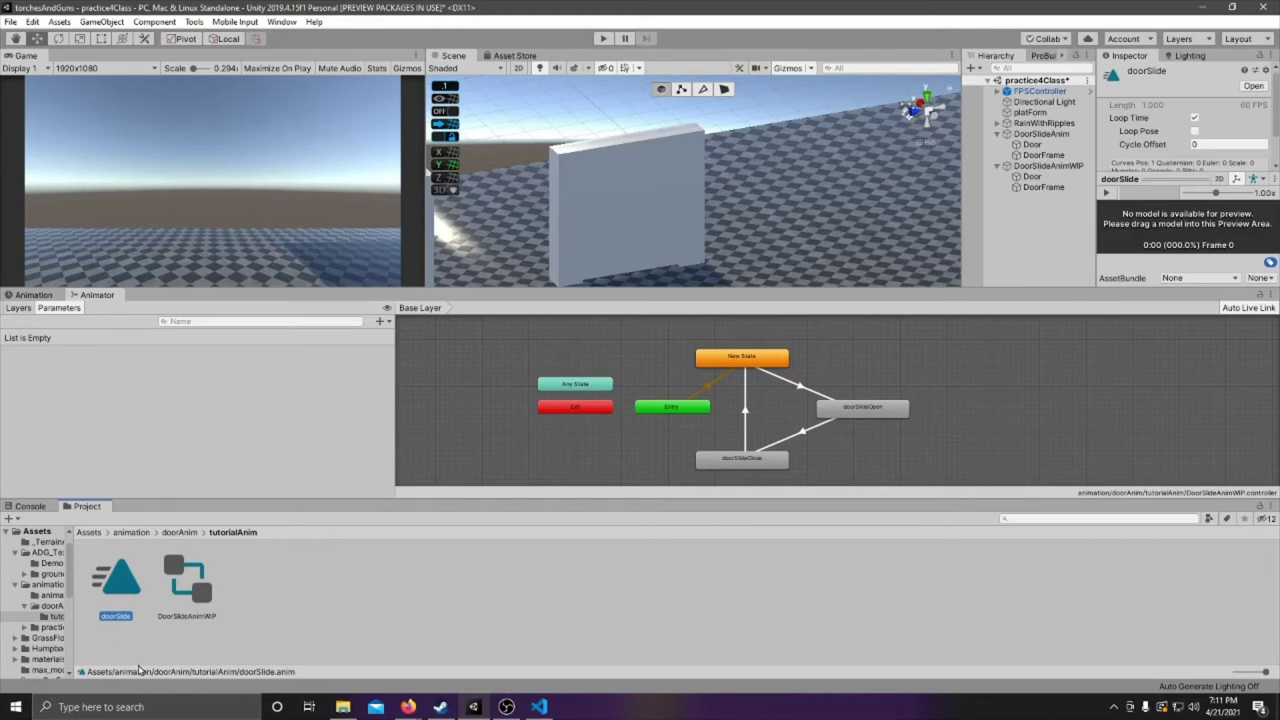
{"action": "left_click", "coordinate": [190, 595]}
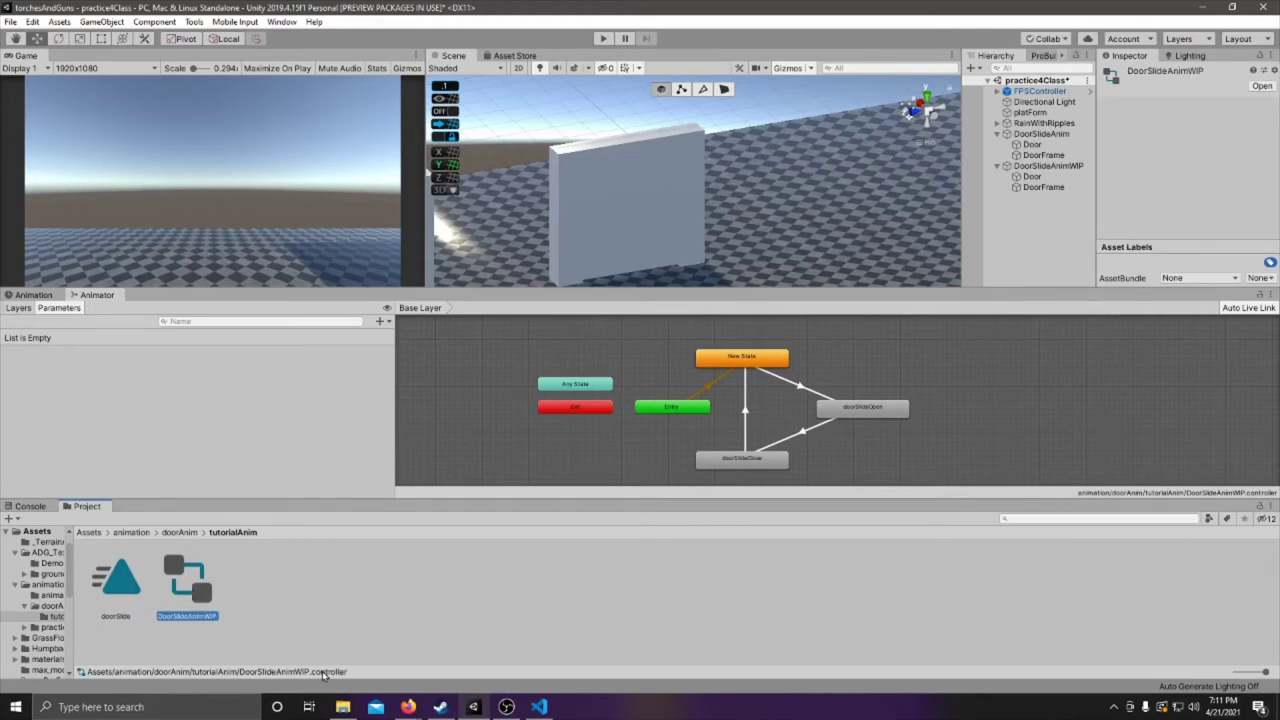
{"action": "left_click", "coordinate": [118, 589]}
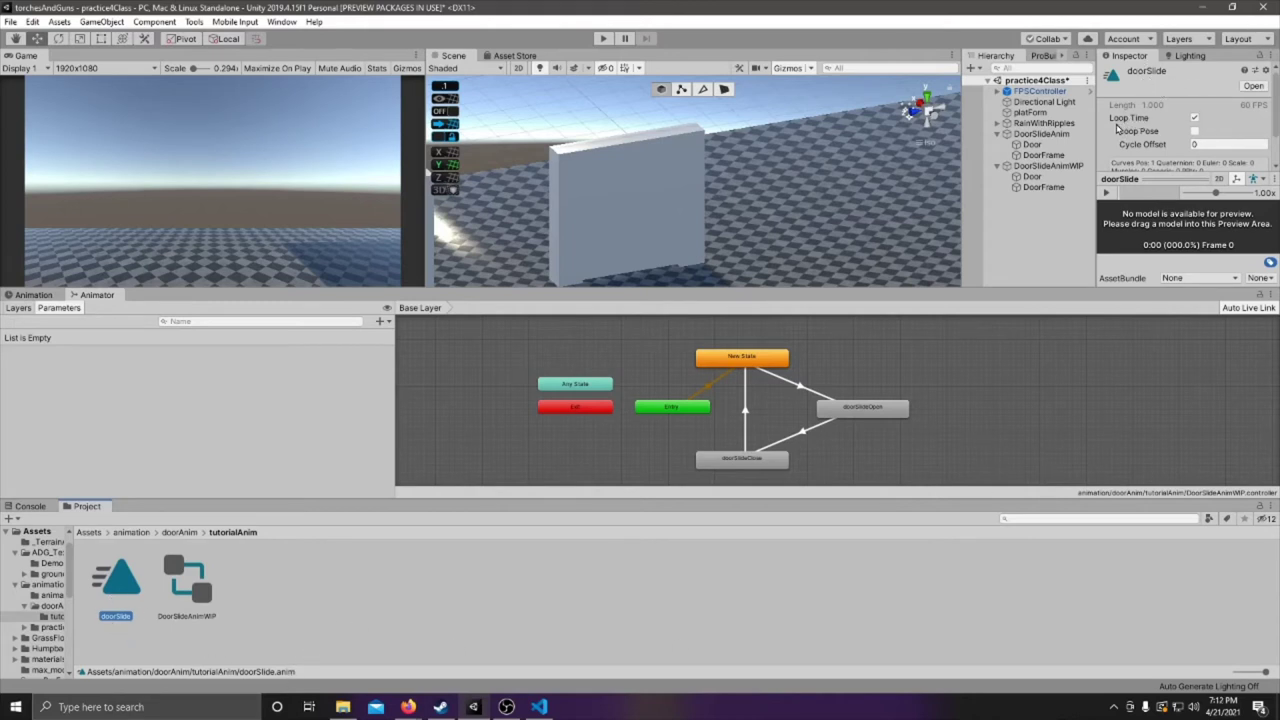
{"action": "left_click", "coordinate": [1195, 118]}
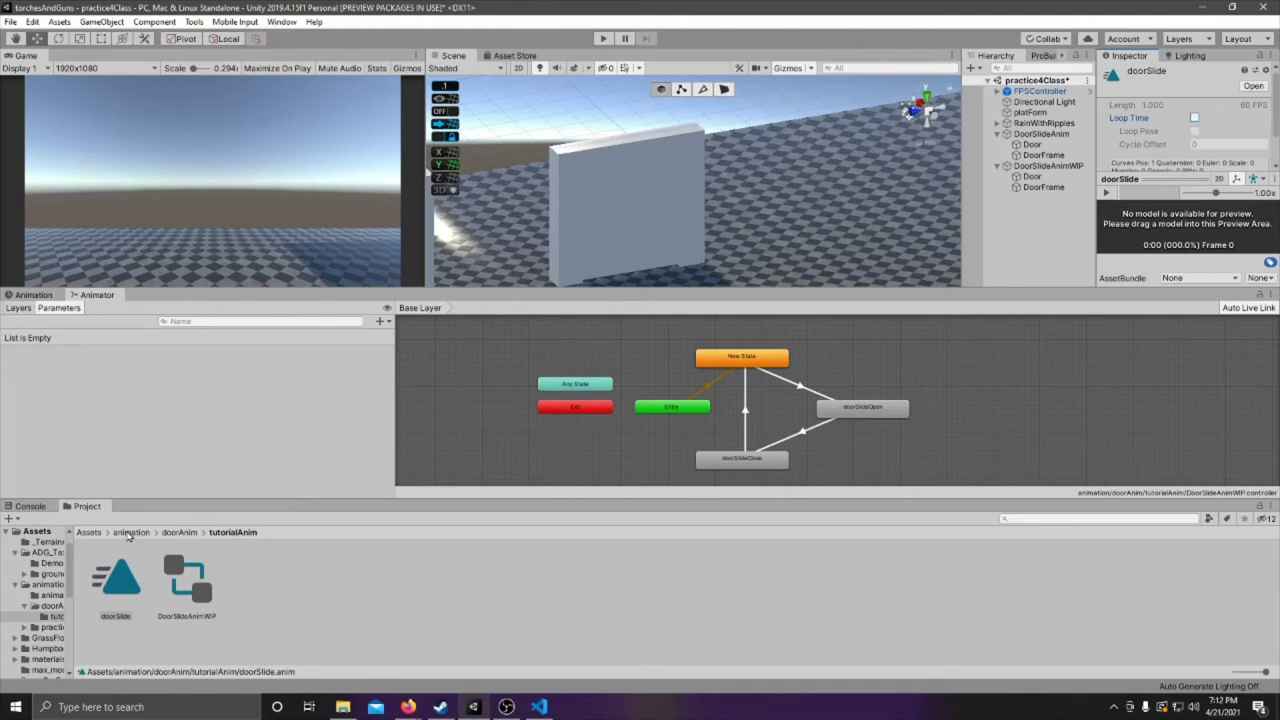
{"action": "left_click", "coordinate": [89, 534]}
{"action": "left_click", "coordinate": [89, 533]}
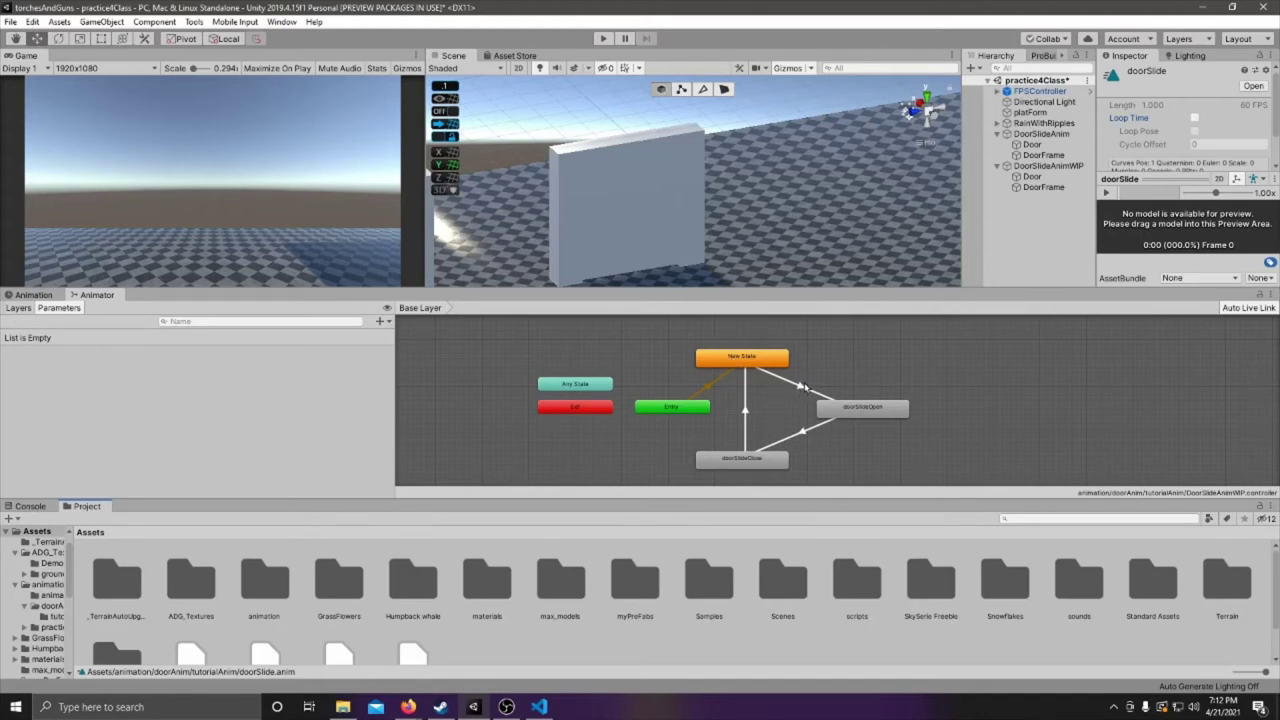
Look over the three state transitions and add a Trigger parameter named DoorTrigger to the animator controller
{"action": "left_click", "coordinate": [801, 432]}
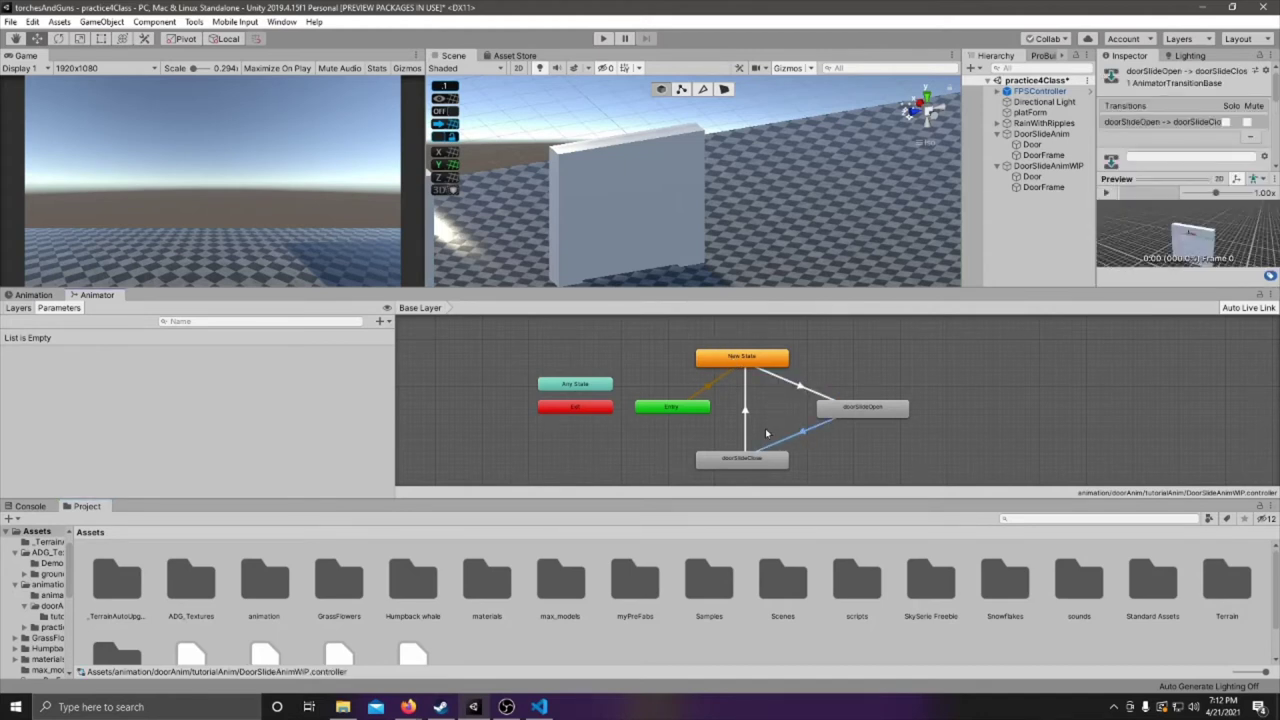
{"action": "left_click", "coordinate": [744, 414]}
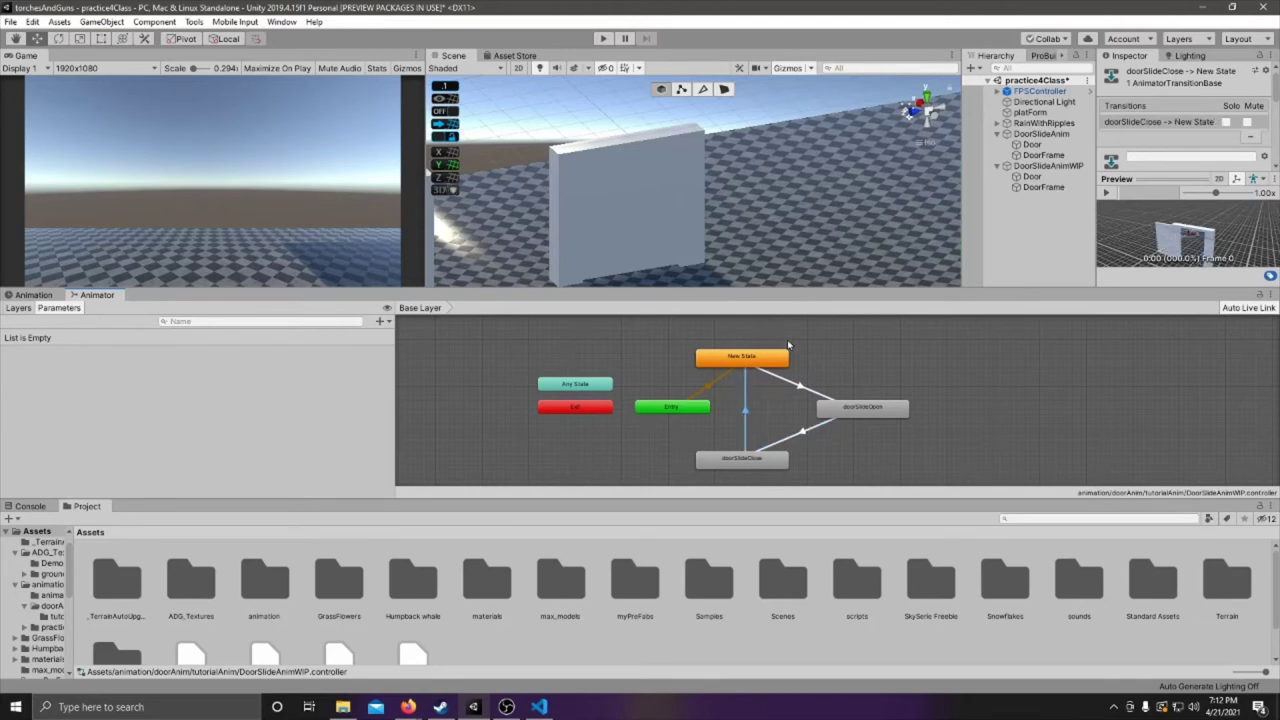
{"action": "left_click", "coordinate": [800, 388]}
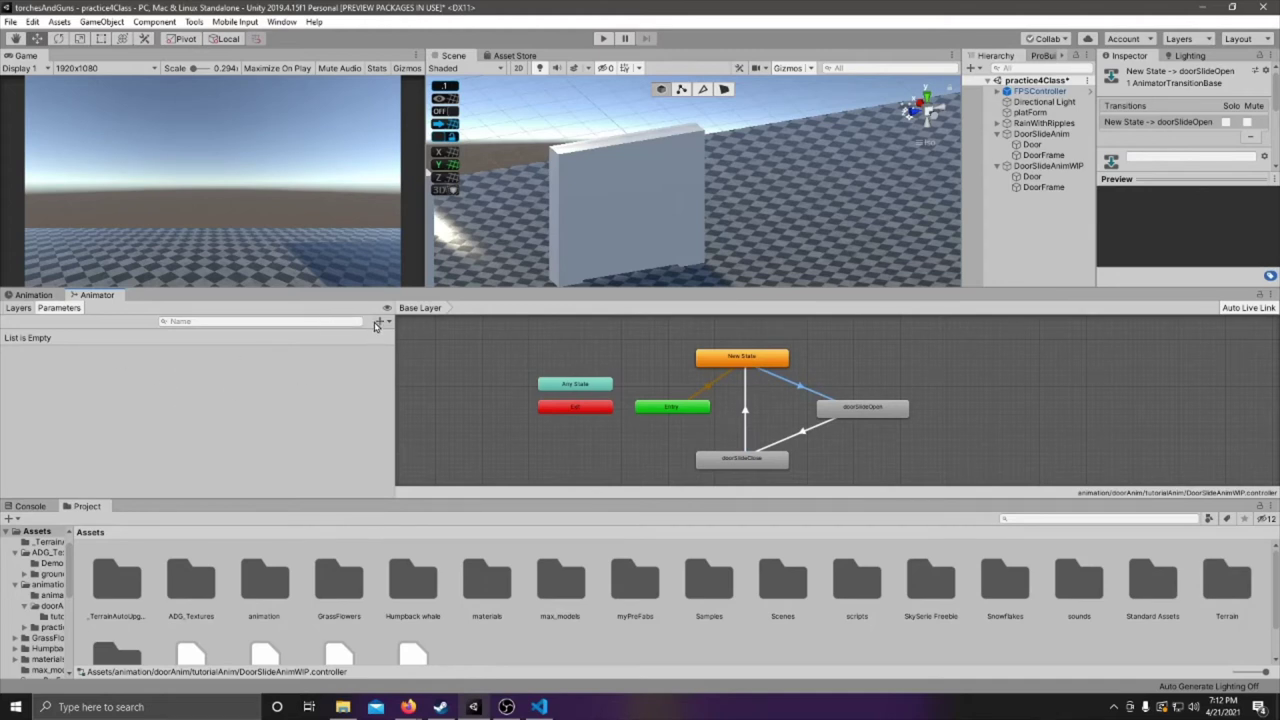
{"action": "left_click", "coordinate": [380, 322]}
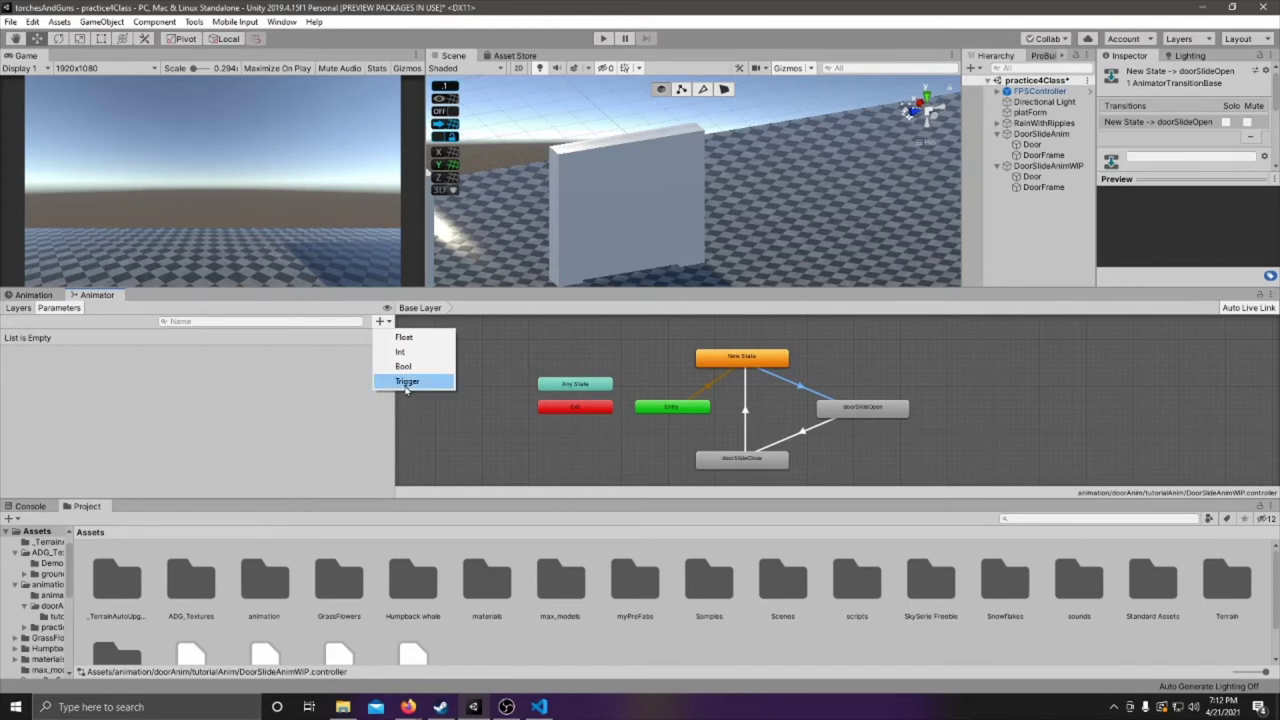
{"action": "left_click", "coordinate": [407, 384]}
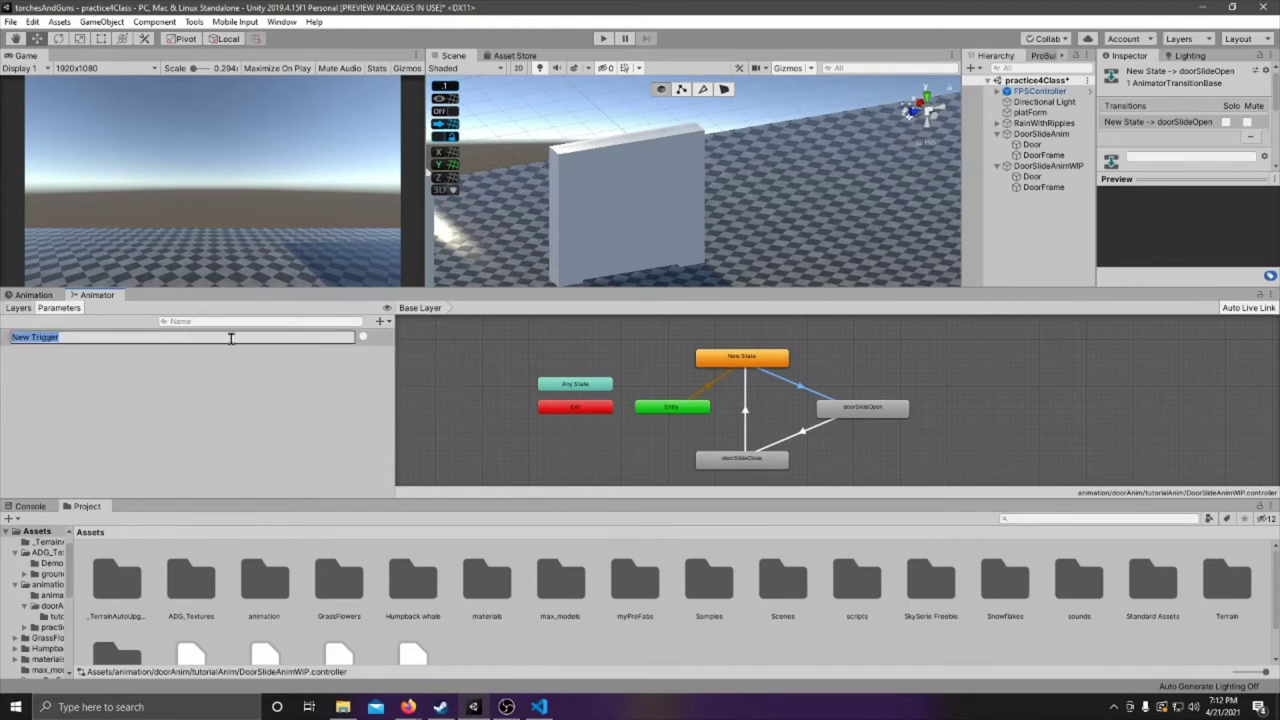
{"action": "type", "text": "Door"}
{"action": "key", "text": "Return"}
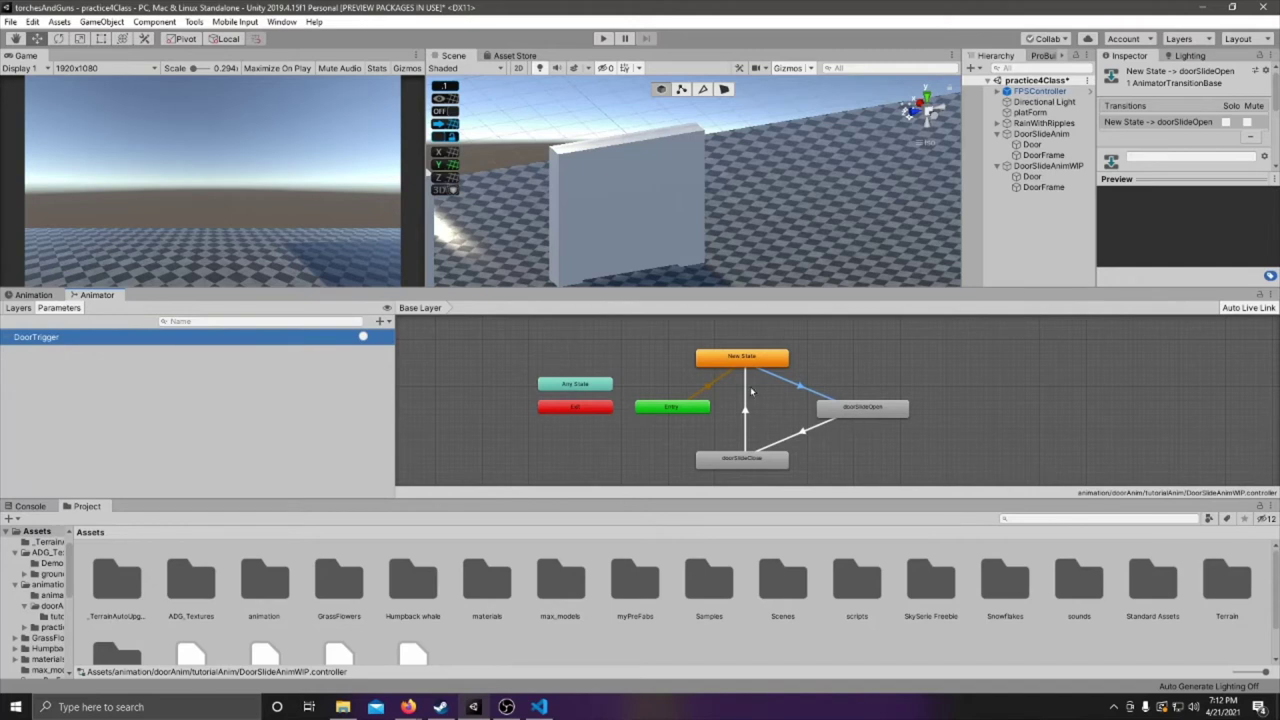
Add a DoorTrigger condition to the New State to doorSlideOpen transition and to the doorSlideOpen to doorSlideClose transition
{"action": "left_click", "coordinate": [803, 390]}
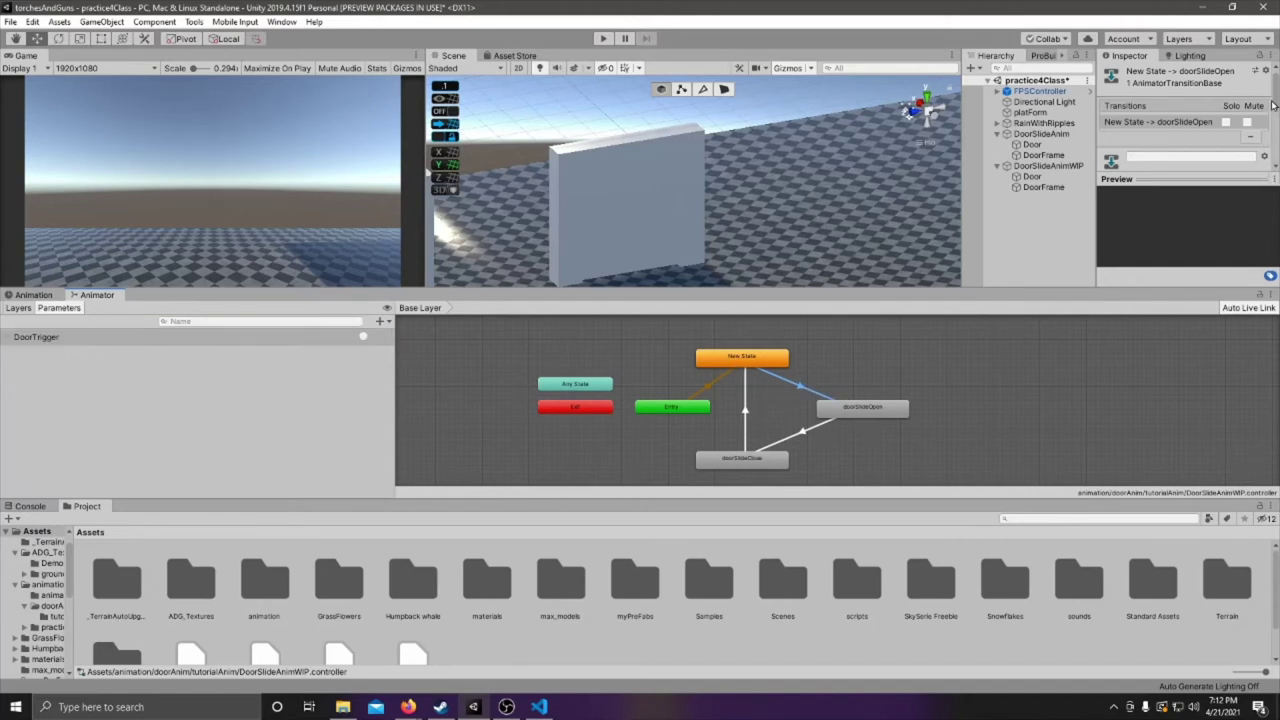
{"action": "left_click_drag", "start_coordinate": [1277, 100], "coordinate": [1277, 146]}
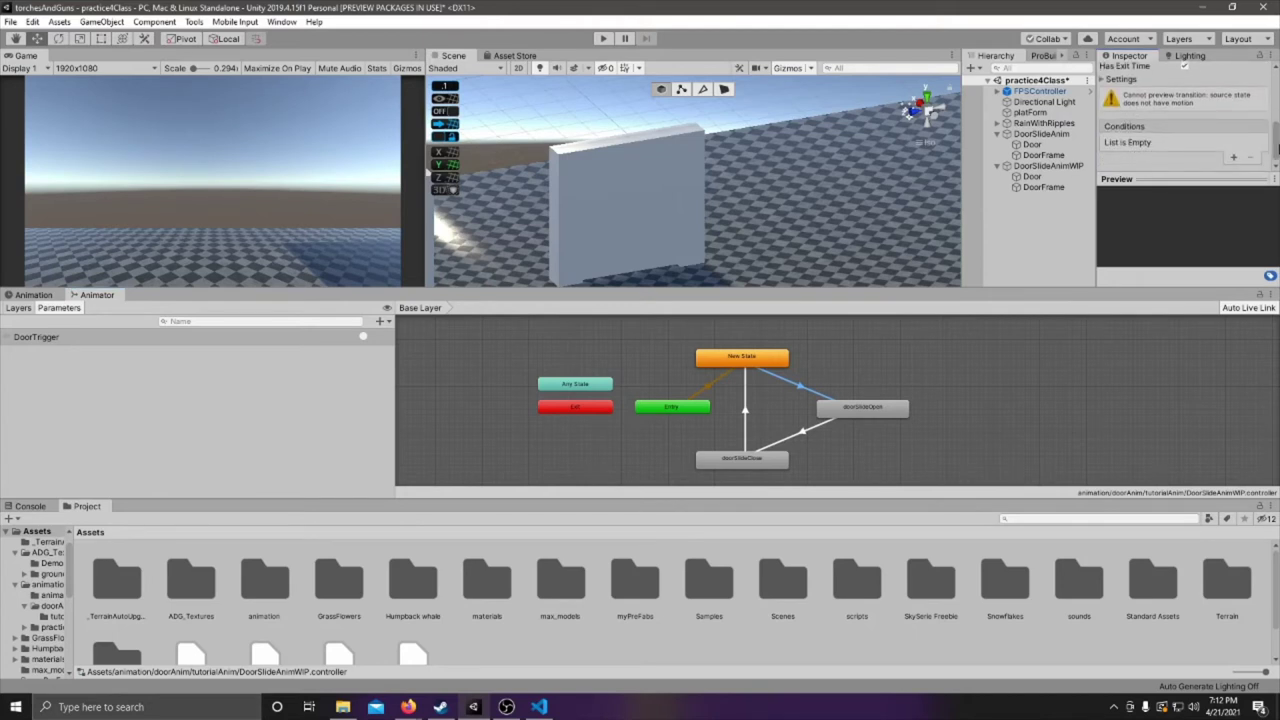
{"action": "left_click", "coordinate": [1235, 160]}
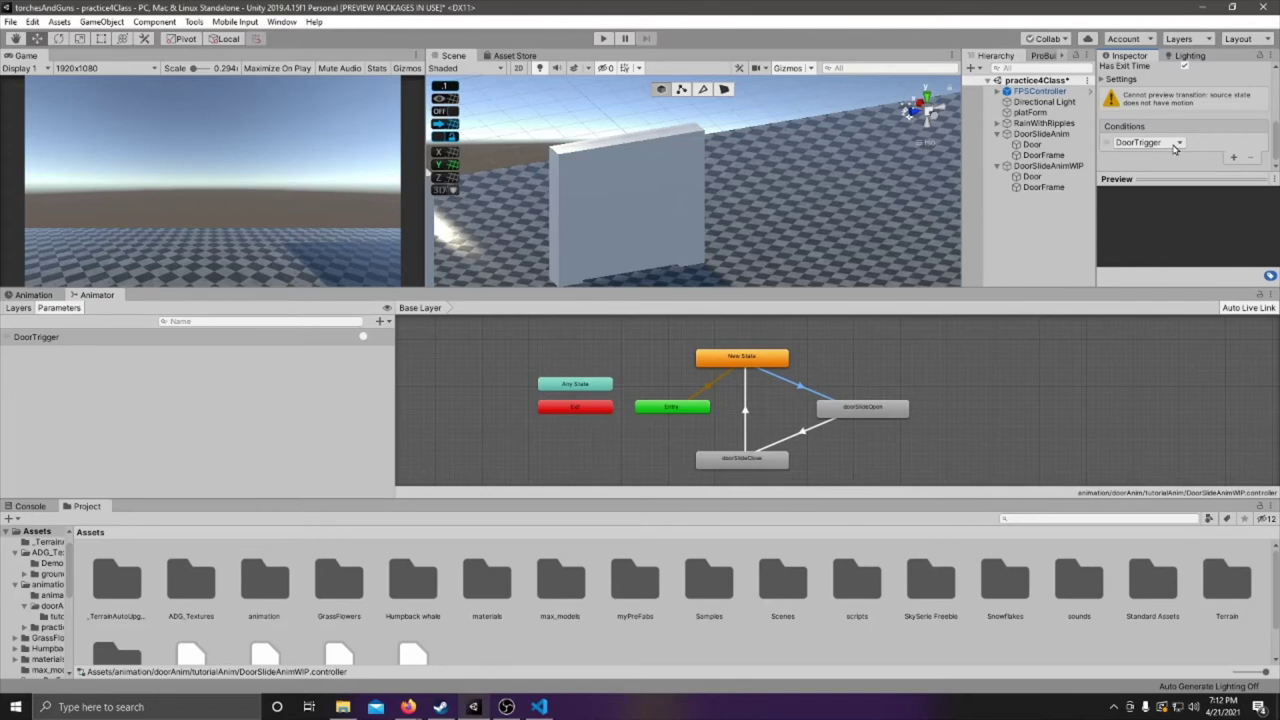
{"action": "left_click", "coordinate": [843, 421]}
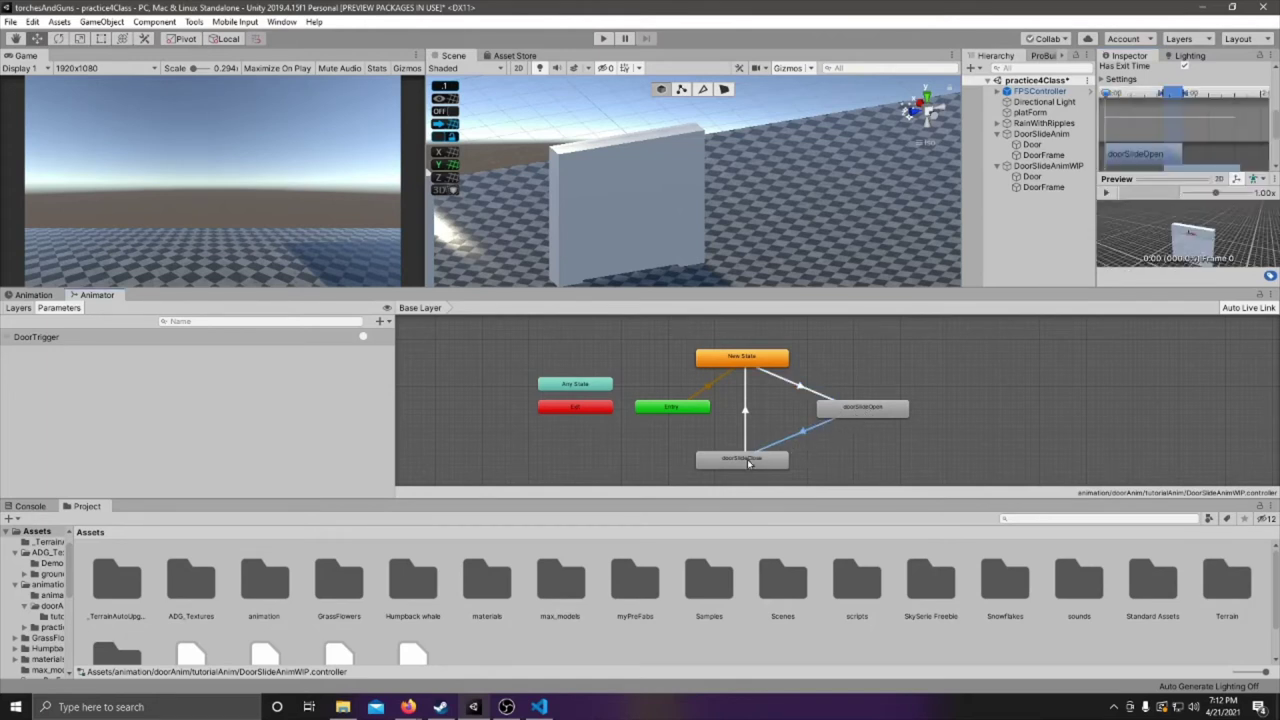
{"action": "left_click_drag", "start_coordinate": [1275, 124], "coordinate": [1269, 172]}
{"action": "left_click", "coordinate": [1233, 157]}
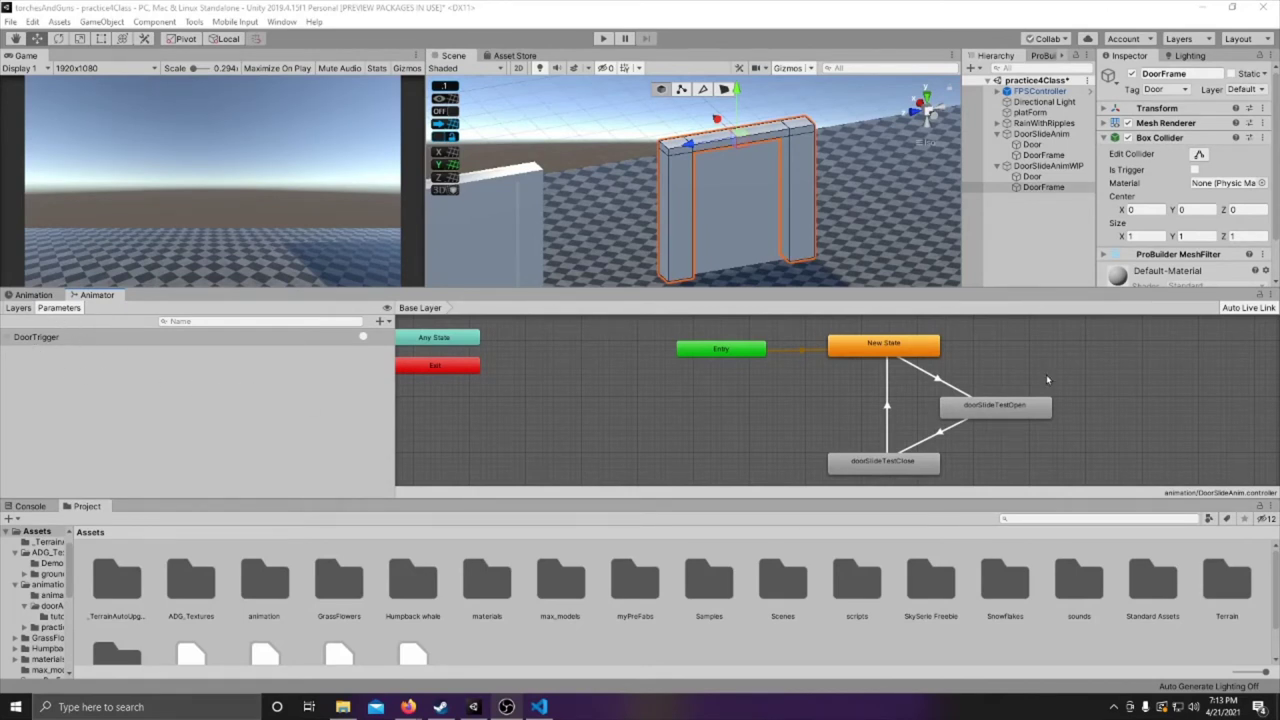
Check the conditions on the two transitions into doorSlideTestOpen and doorSlideTestClose in the finished DoorSlideAnim controller
{"action": "left_click", "coordinate": [932, 381]}
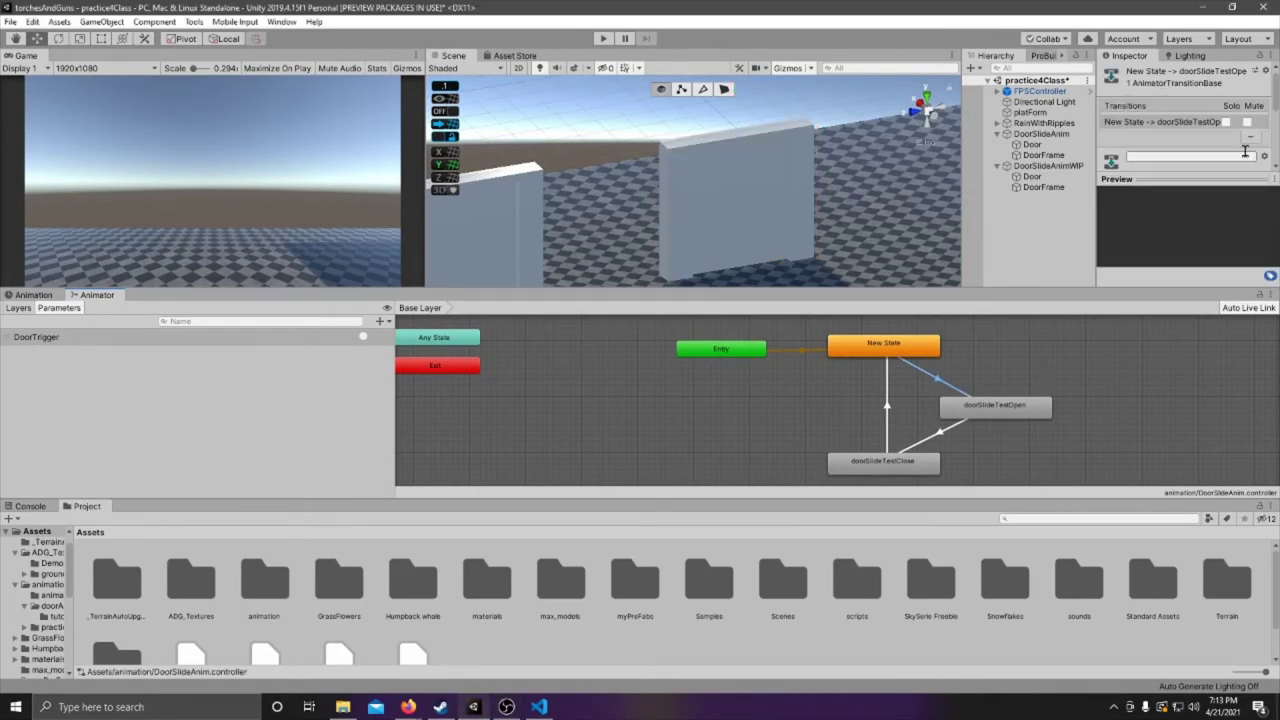
{"action": "scroll", "coordinate": [1260, 150], "scroll_direction": "down", "scroll_amount": 3}
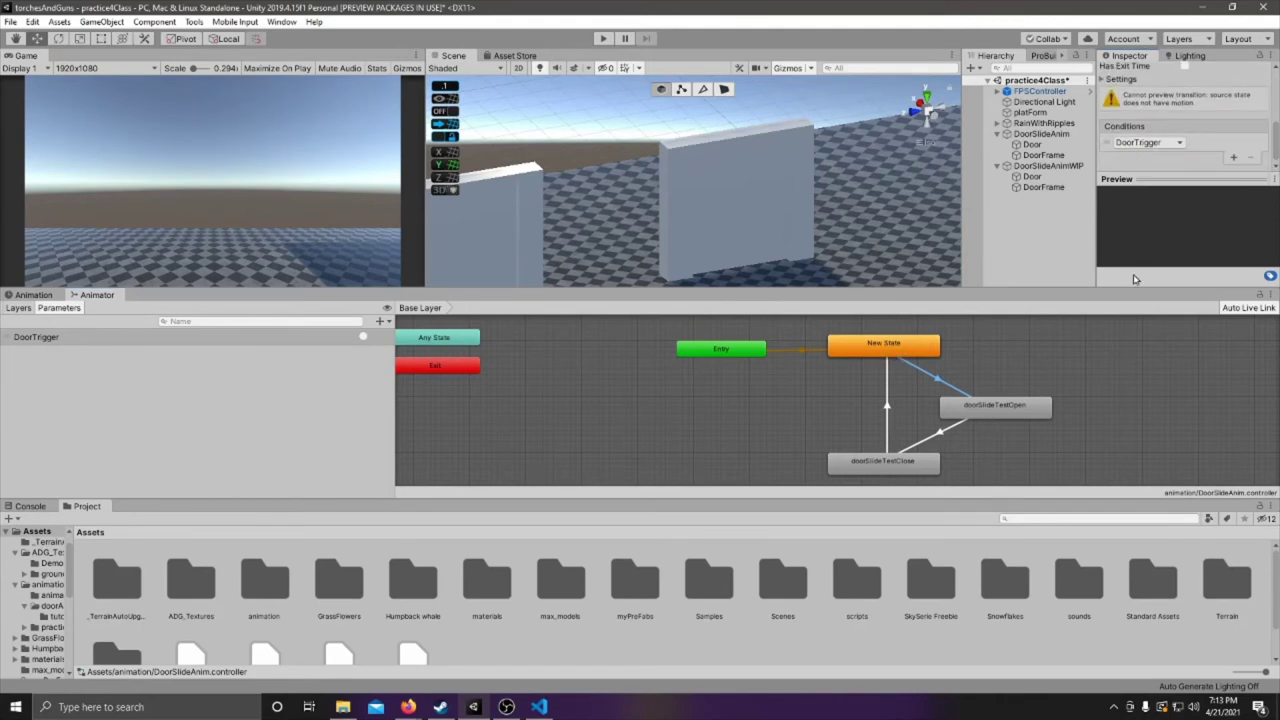
{"action": "left_click", "coordinate": [942, 432]}
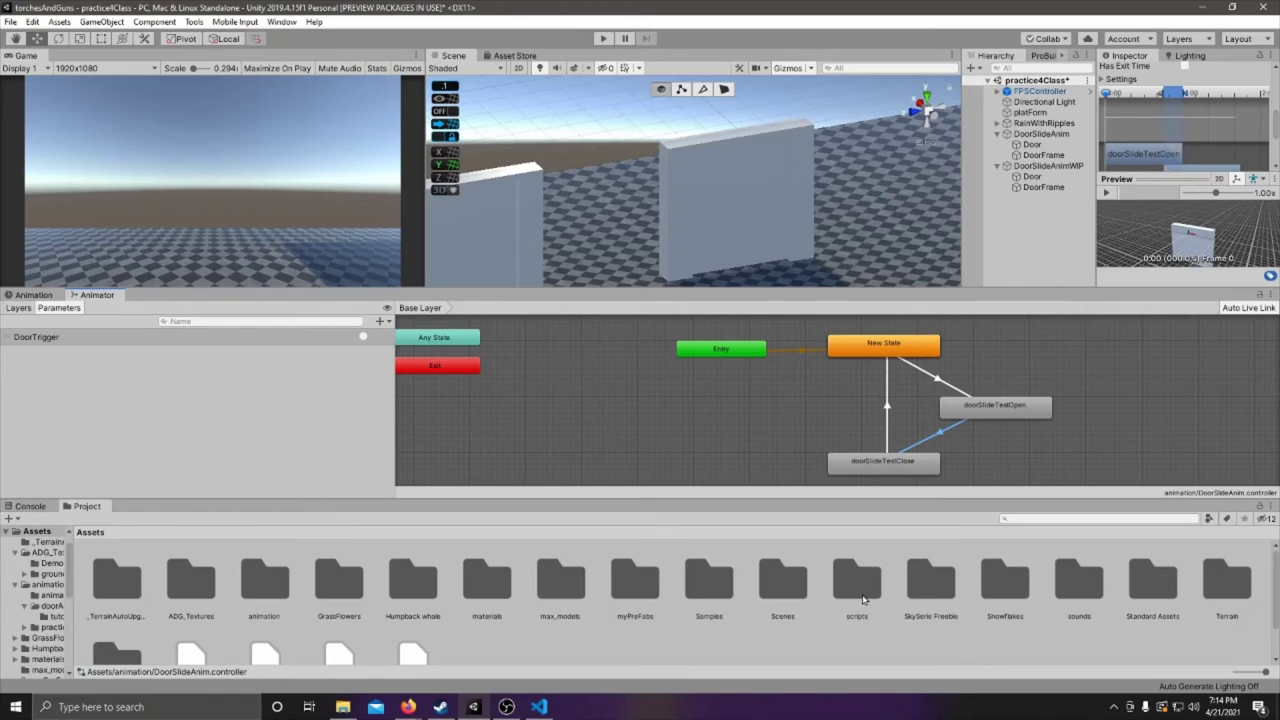
Switch to Visual Studio Code to review DoorControllerPlayerTag.cs, including its Update method and Player tag check, and return to Unity
{"action": "left_click", "coordinate": [538, 708]}
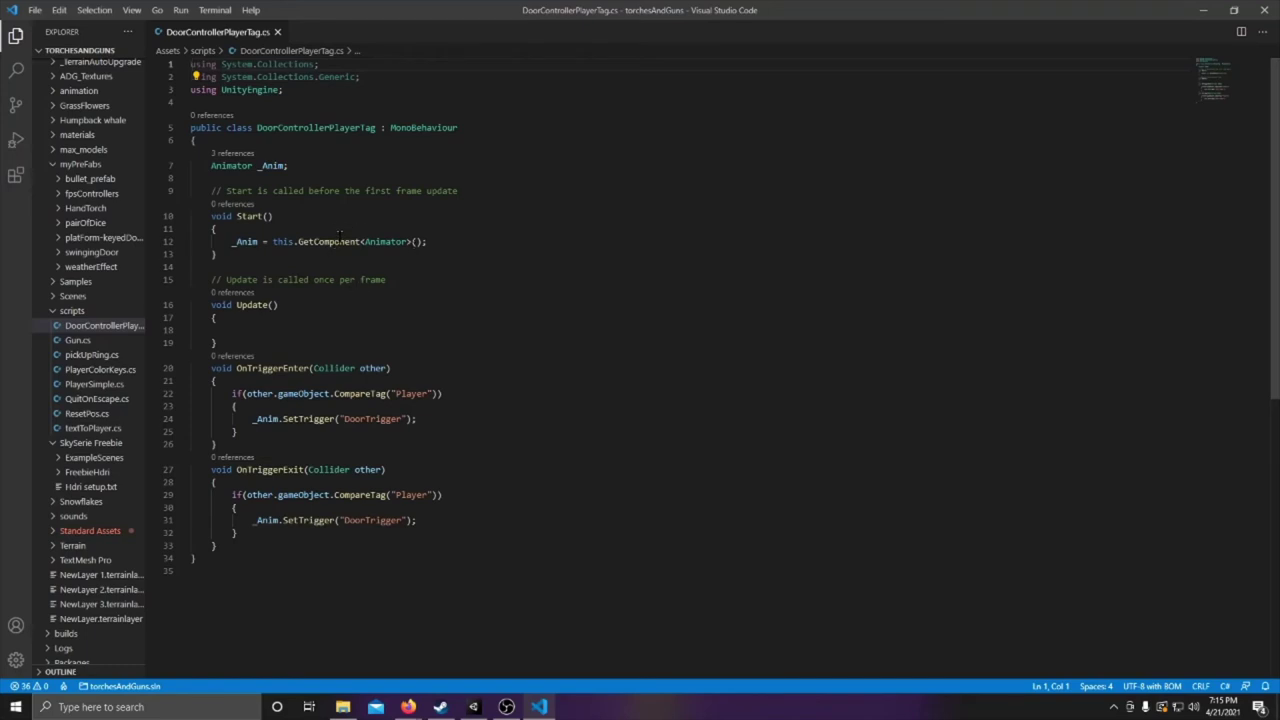
{"action": "mouse_move", "coordinate": [357, 242]}
{"action": "left_click_drag", "start_coordinate": [201, 303], "coordinate": [251, 354]}
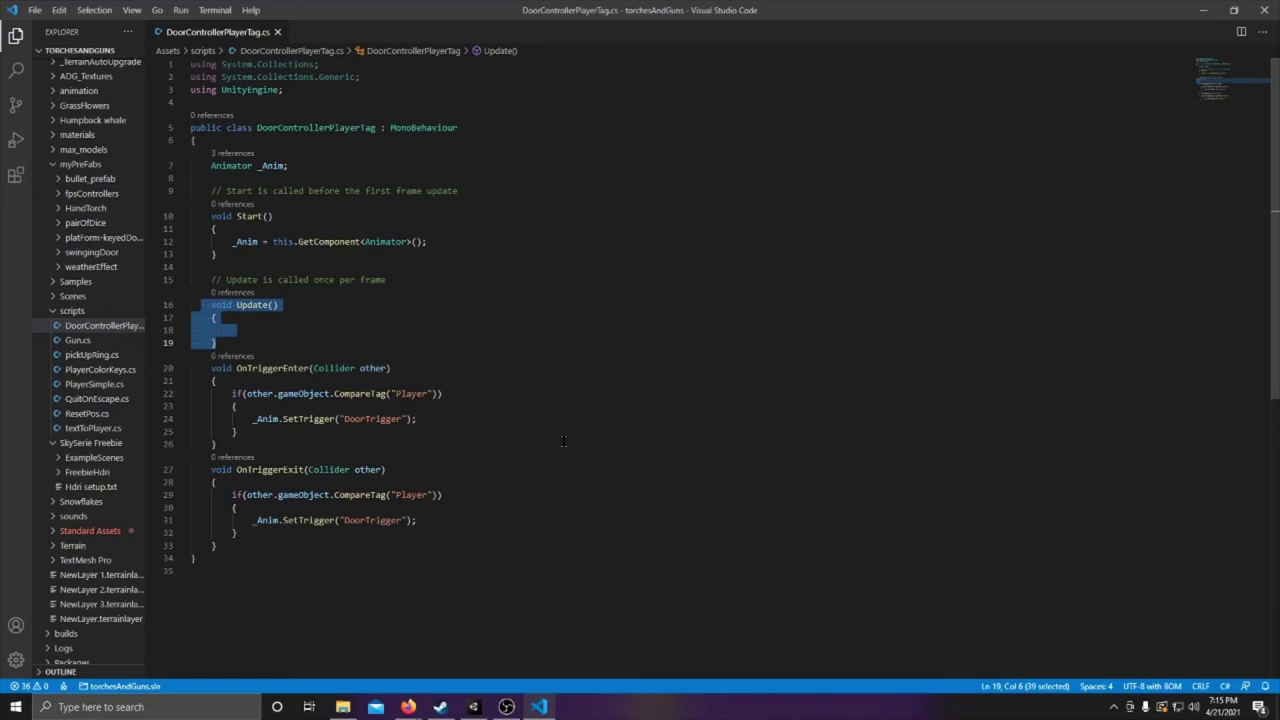
{"action": "scroll", "coordinate": [563, 441], "scroll_direction": "down", "scroll_amount": 1}
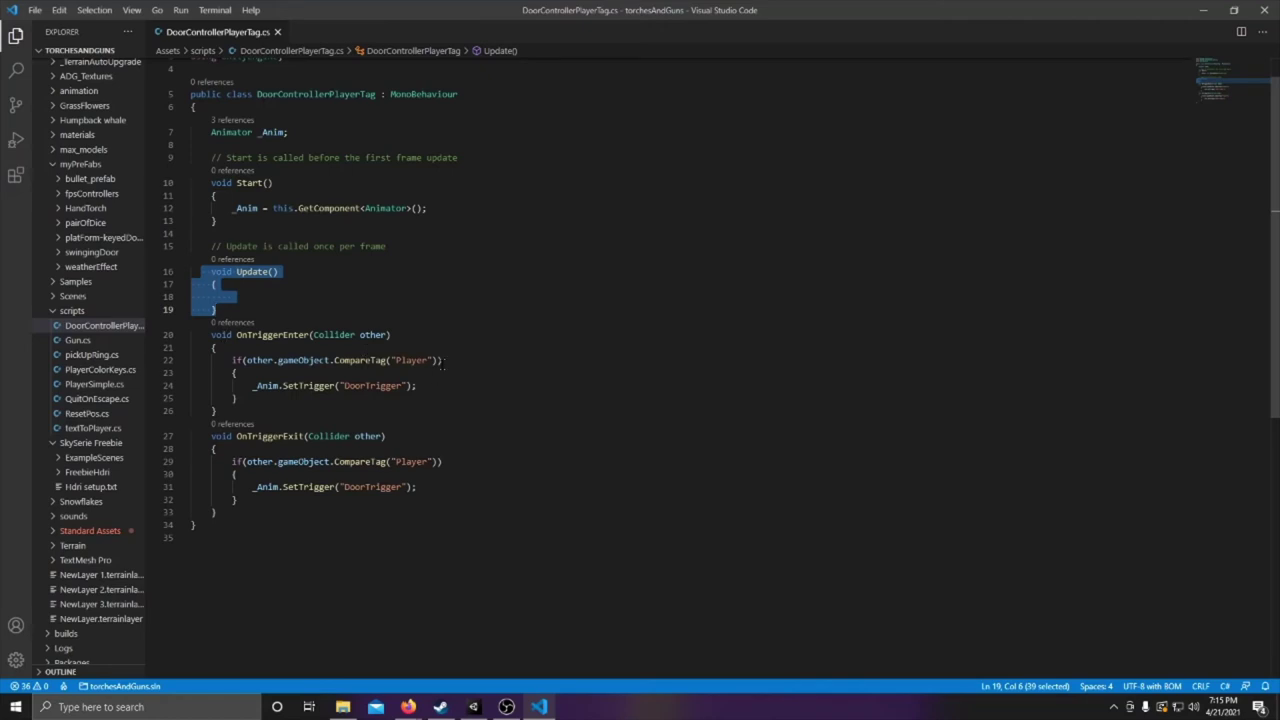
{"action": "left_click_drag", "start_coordinate": [232, 360], "coordinate": [455, 360]}
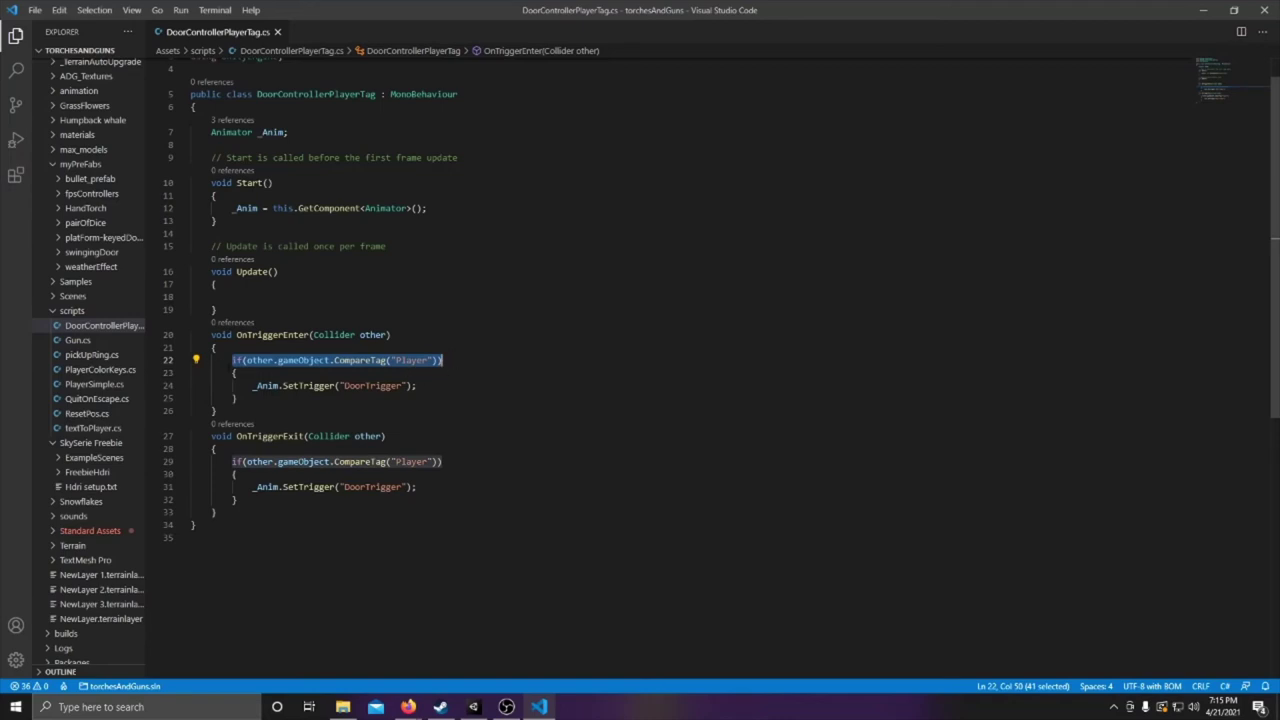
{"action": "left_click", "coordinate": [420, 373]}
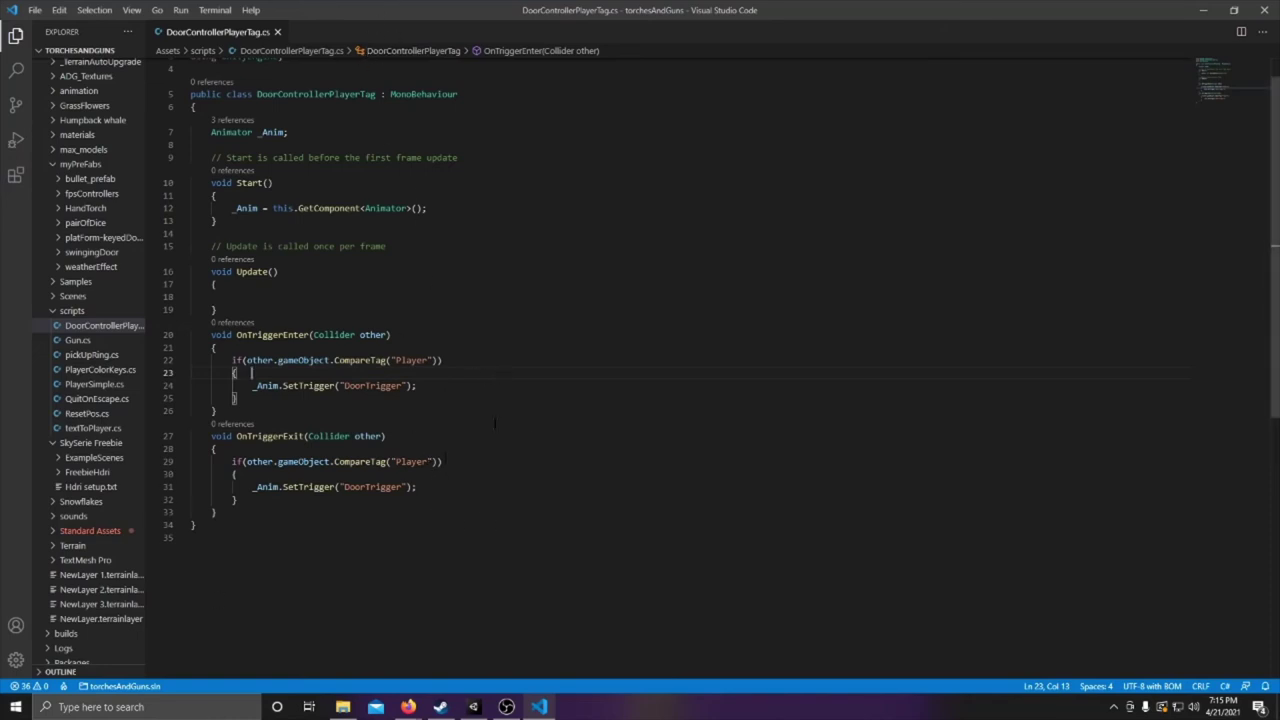
{"action": "left_click", "coordinate": [1203, 10]}
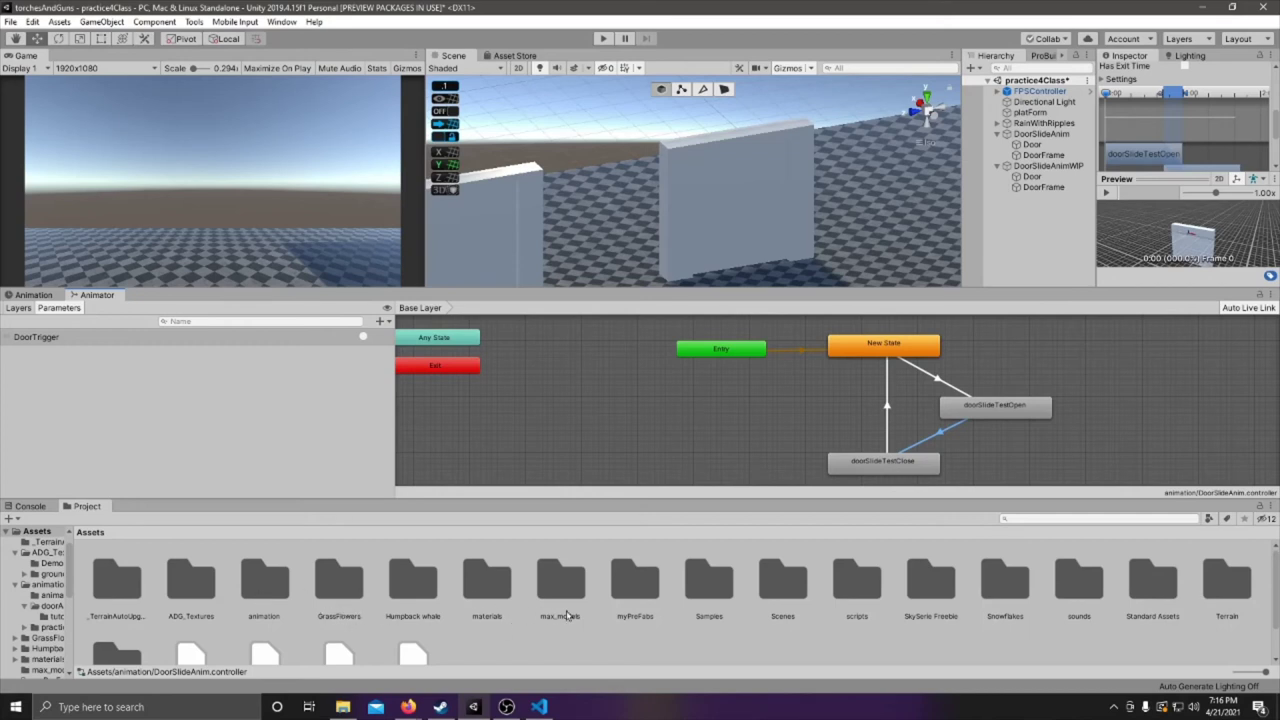
Attach the DoorControllerPlayerTag script from the Assets/scripts folder to the DoorSlideAnimWIP object and inspect its components
{"action": "double_click", "coordinate": [860, 590]}
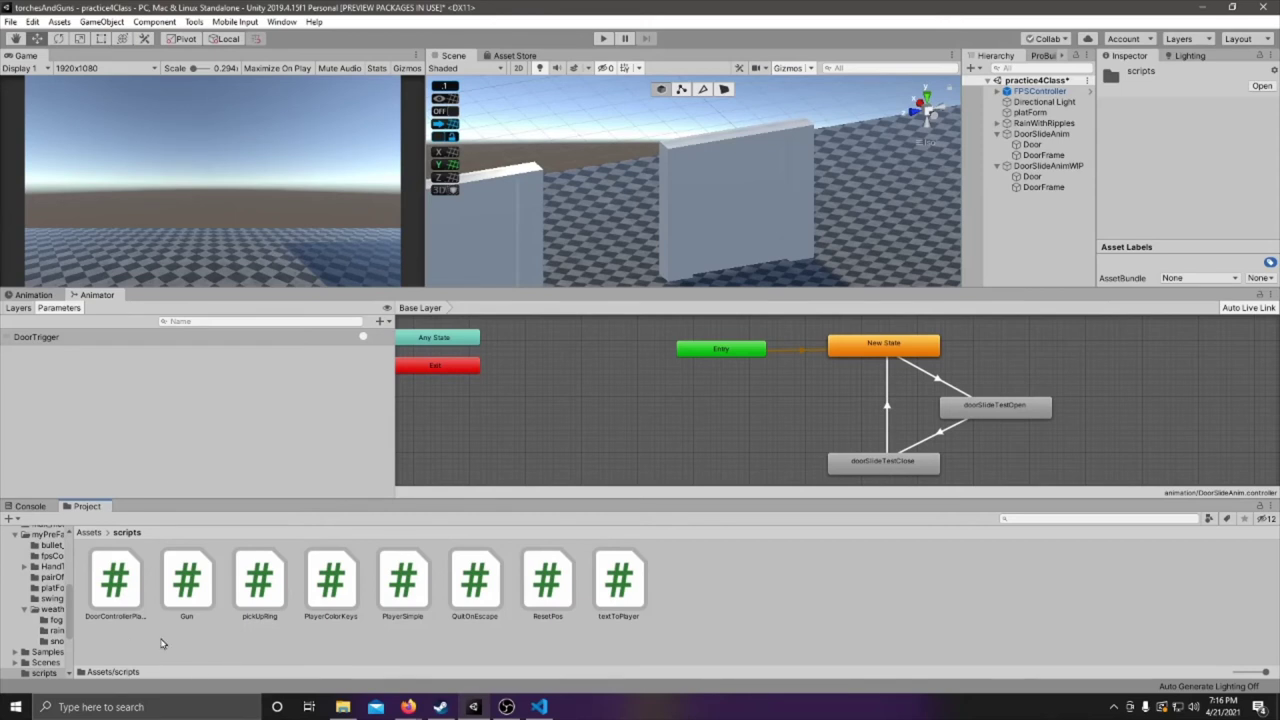
{"action": "left_click", "coordinate": [124, 585]}
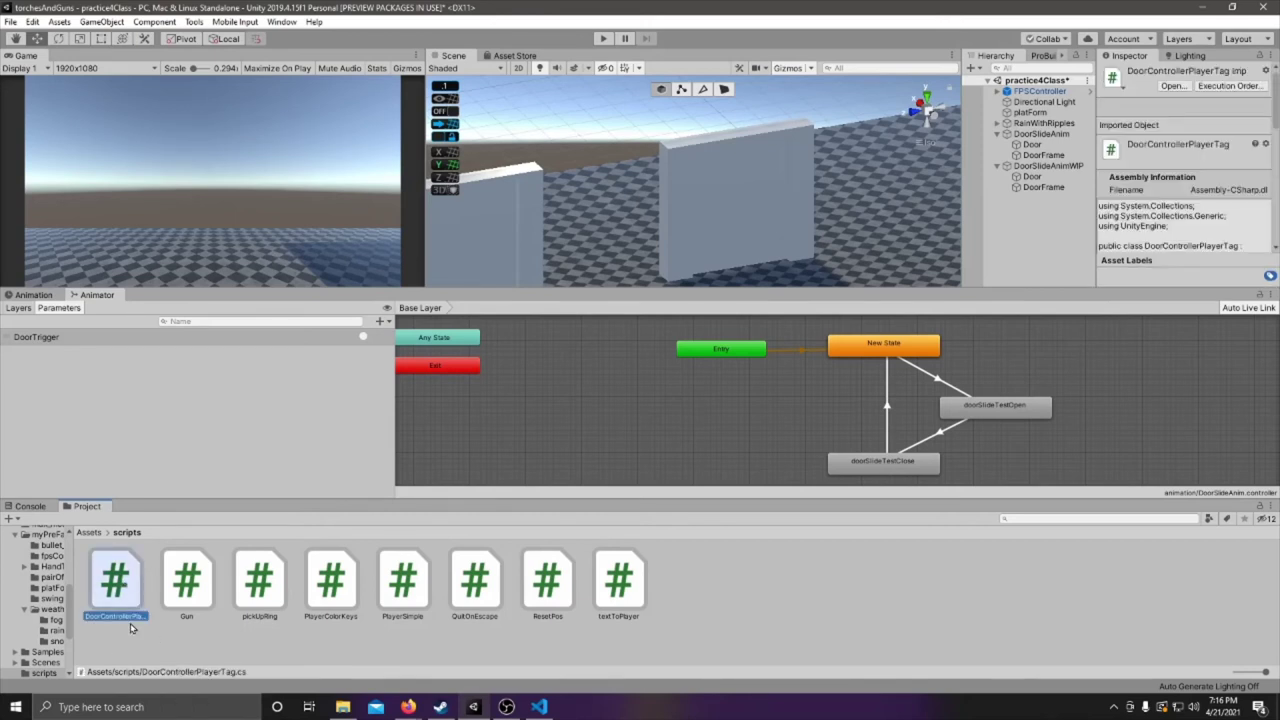
{"action": "left_click_drag", "start_coordinate": [126, 586], "coordinate": [1053, 170]}
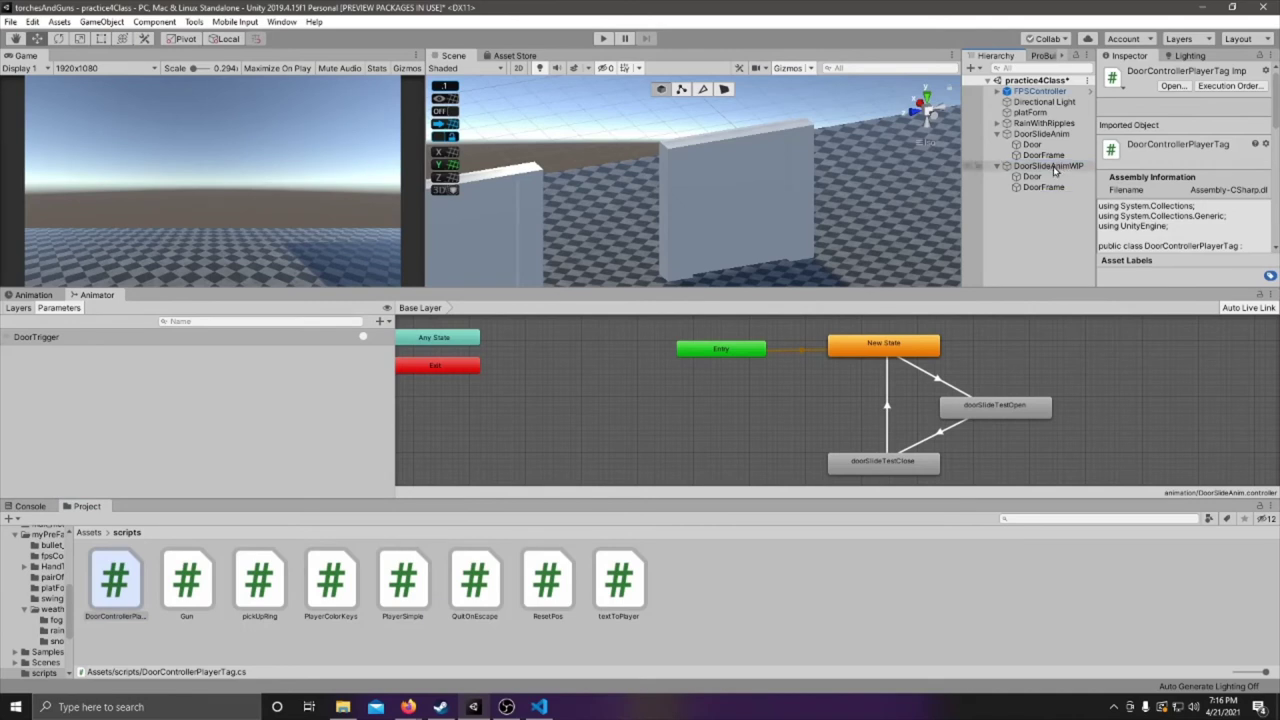
{"action": "left_click", "coordinate": [1053, 170]}
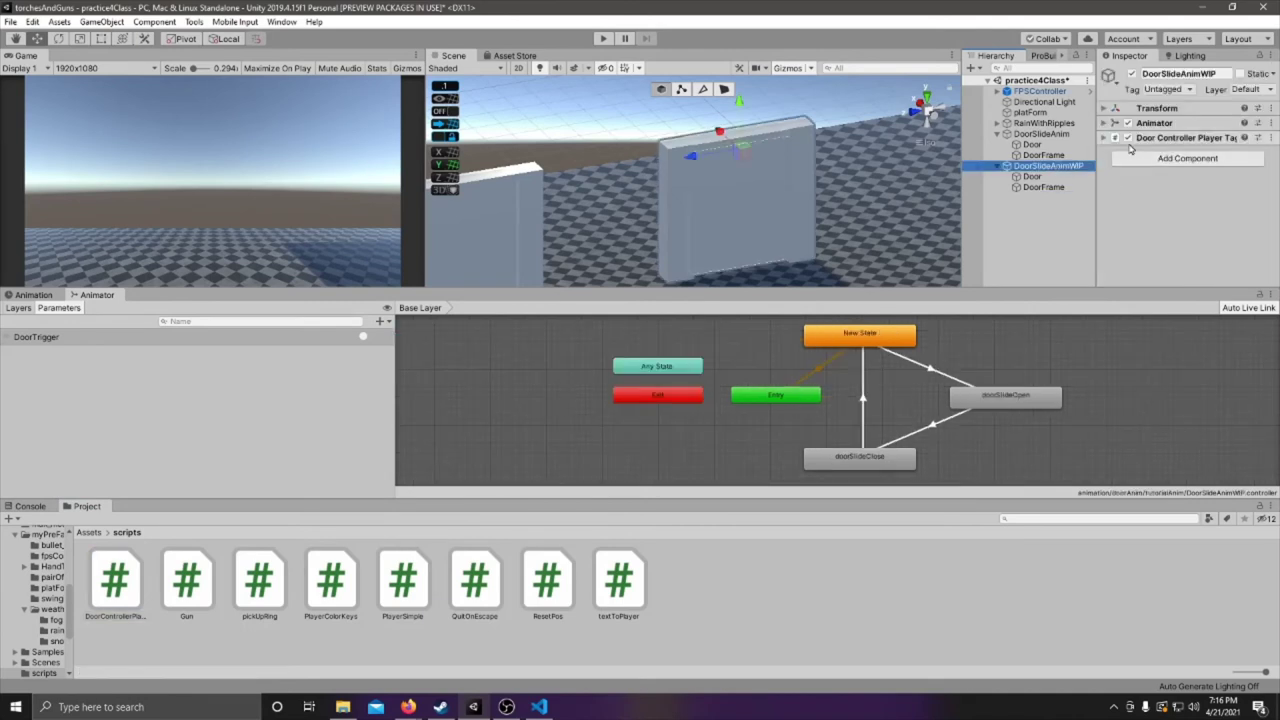
Run the scene in play mode, walk the player up to the door and back away, and stop it
{"action": "left_click", "coordinate": [604, 38]}
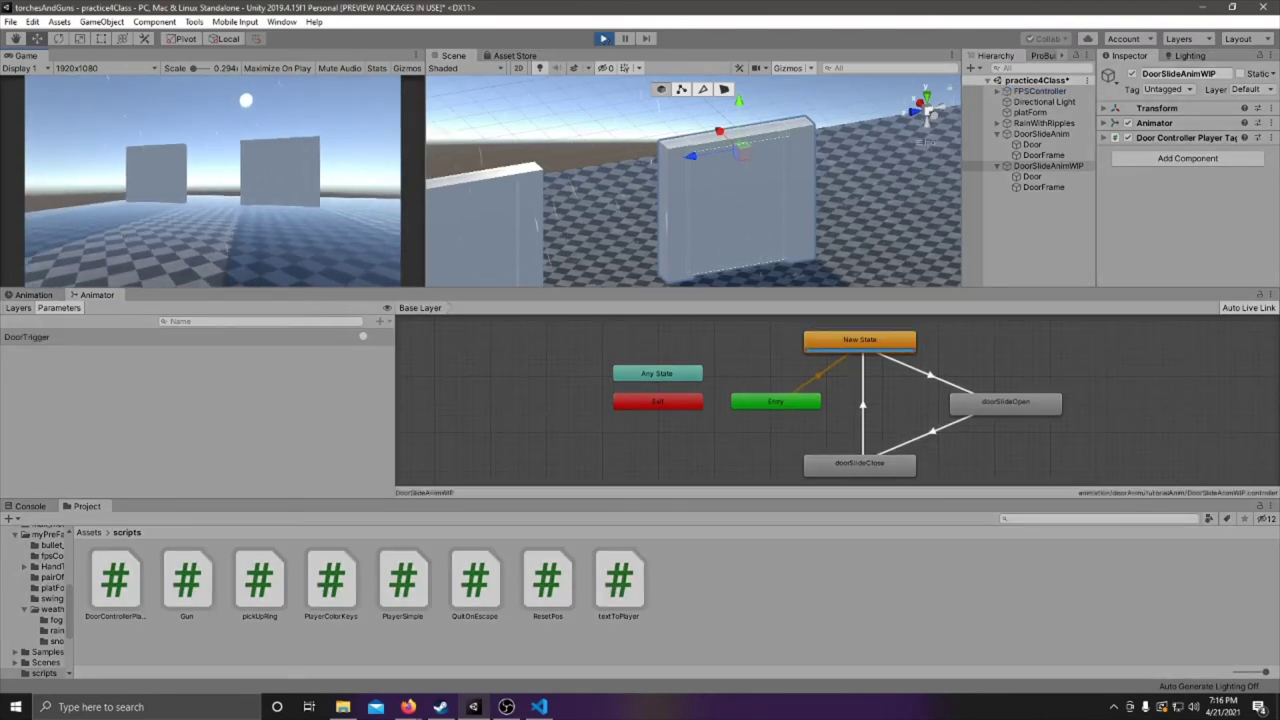
{"action": "key", "text": "w"}
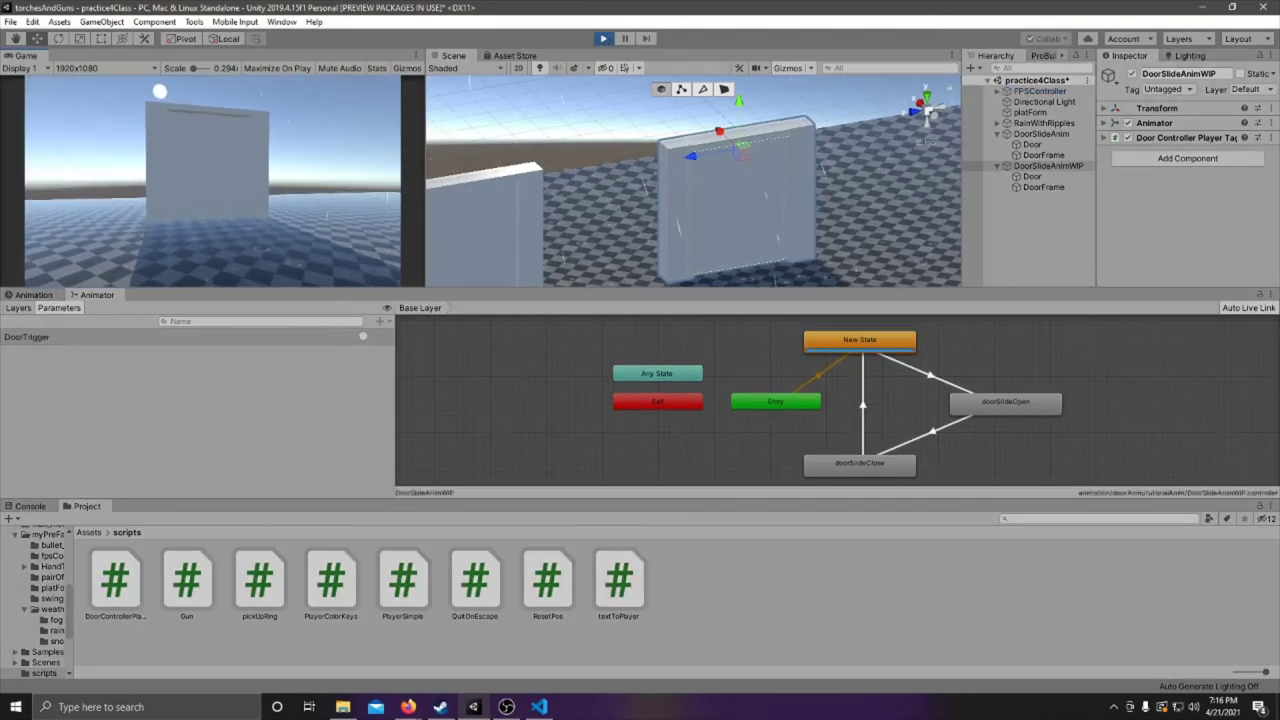
{"action": "key", "text": "s"}
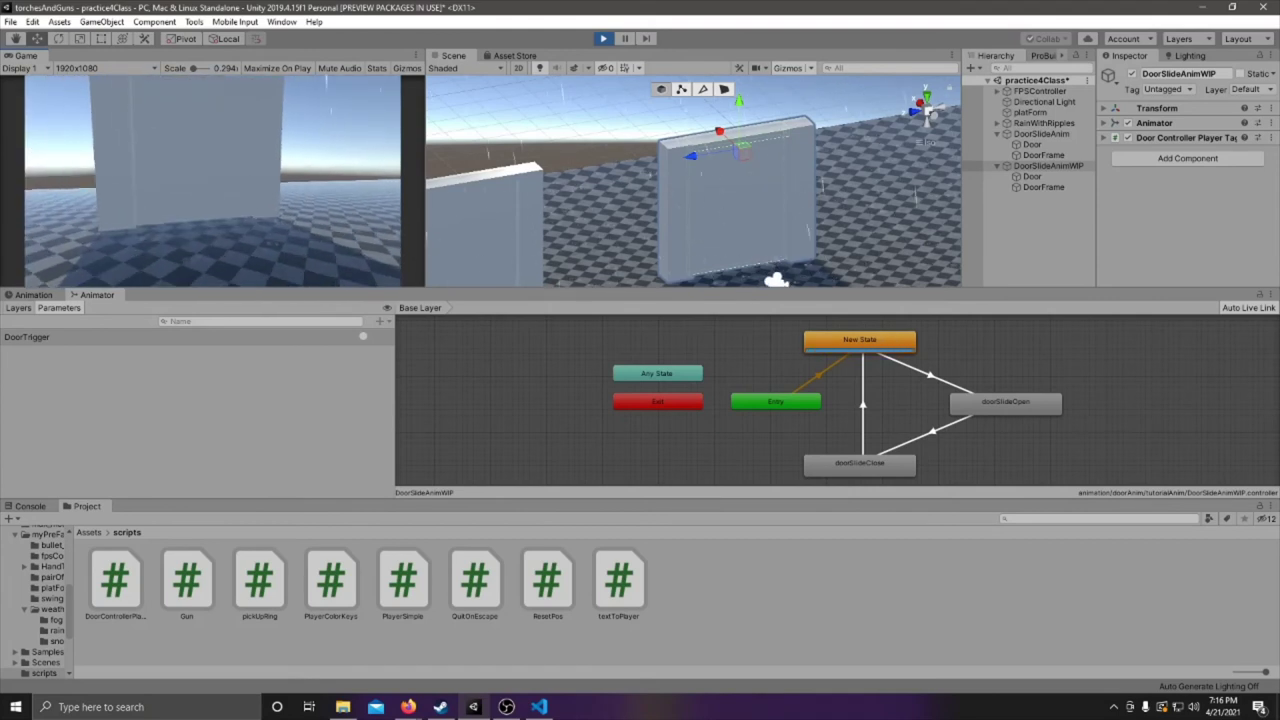
{"action": "key", "text": "Escape"}
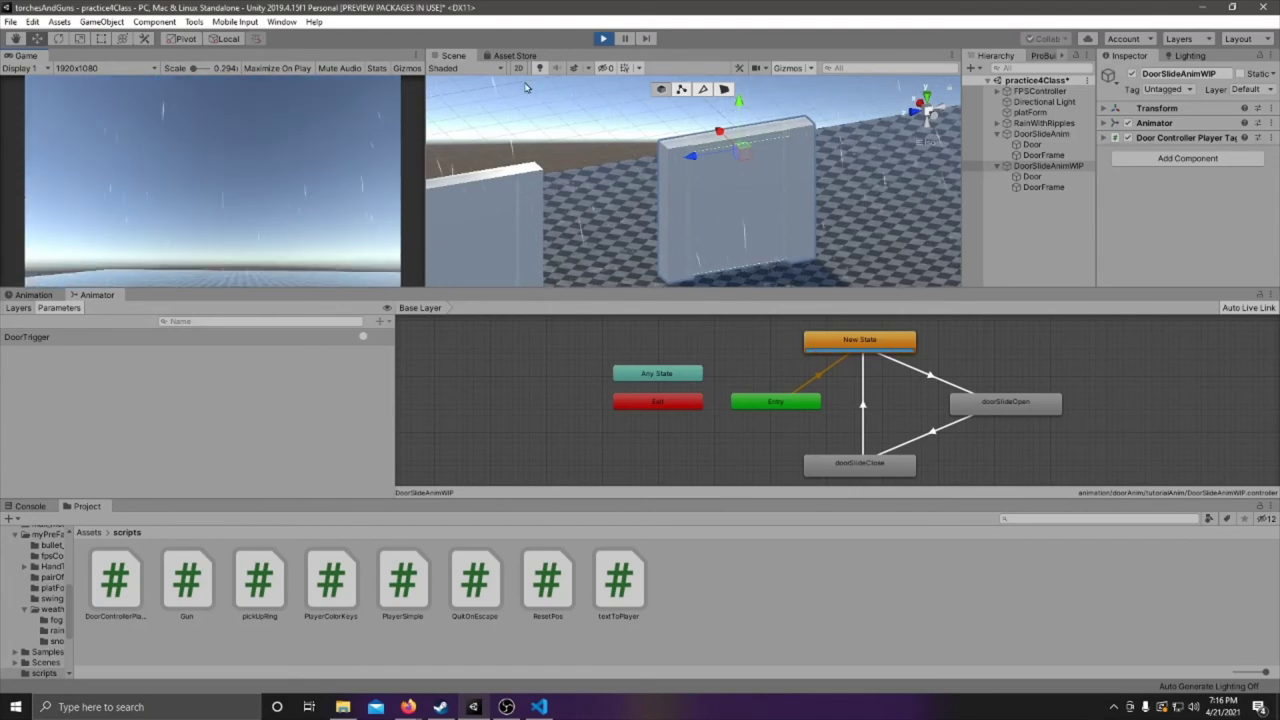
{"action": "left_click", "coordinate": [603, 38]}
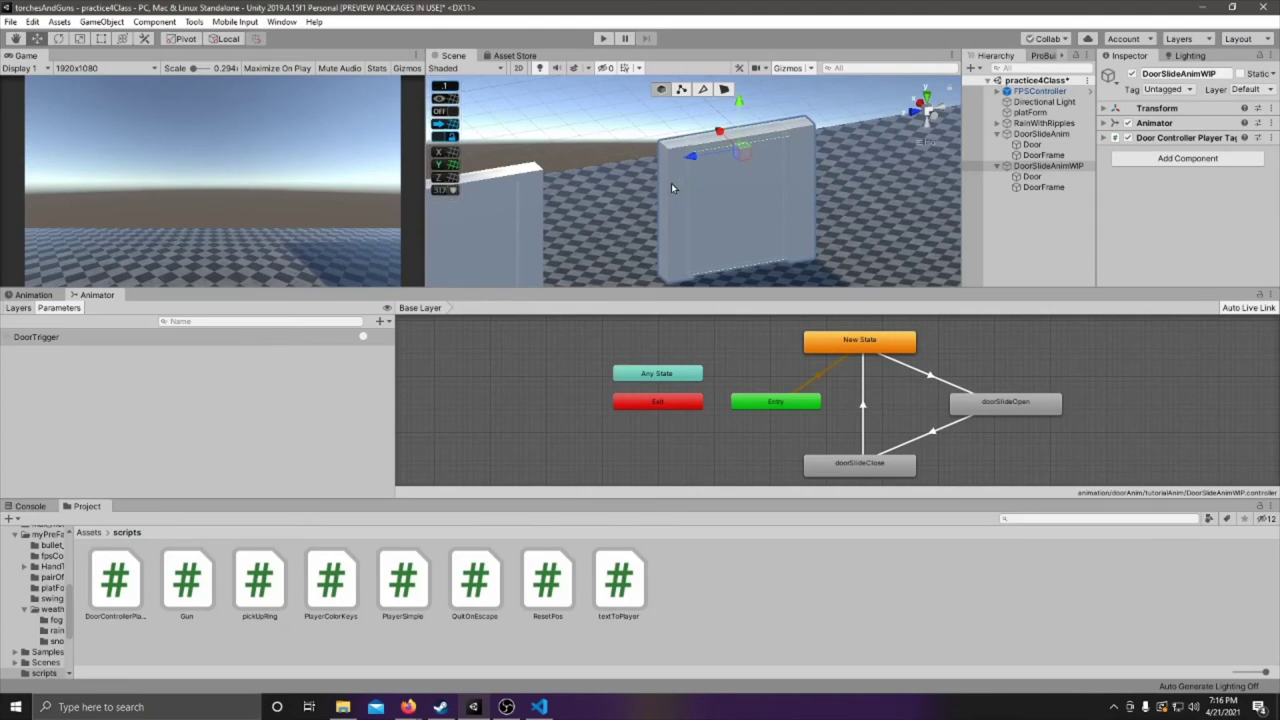
Add a Box Collider component to the DoorSlideAnimWIP object
{"action": "left_click", "coordinate": [1056, 166]}
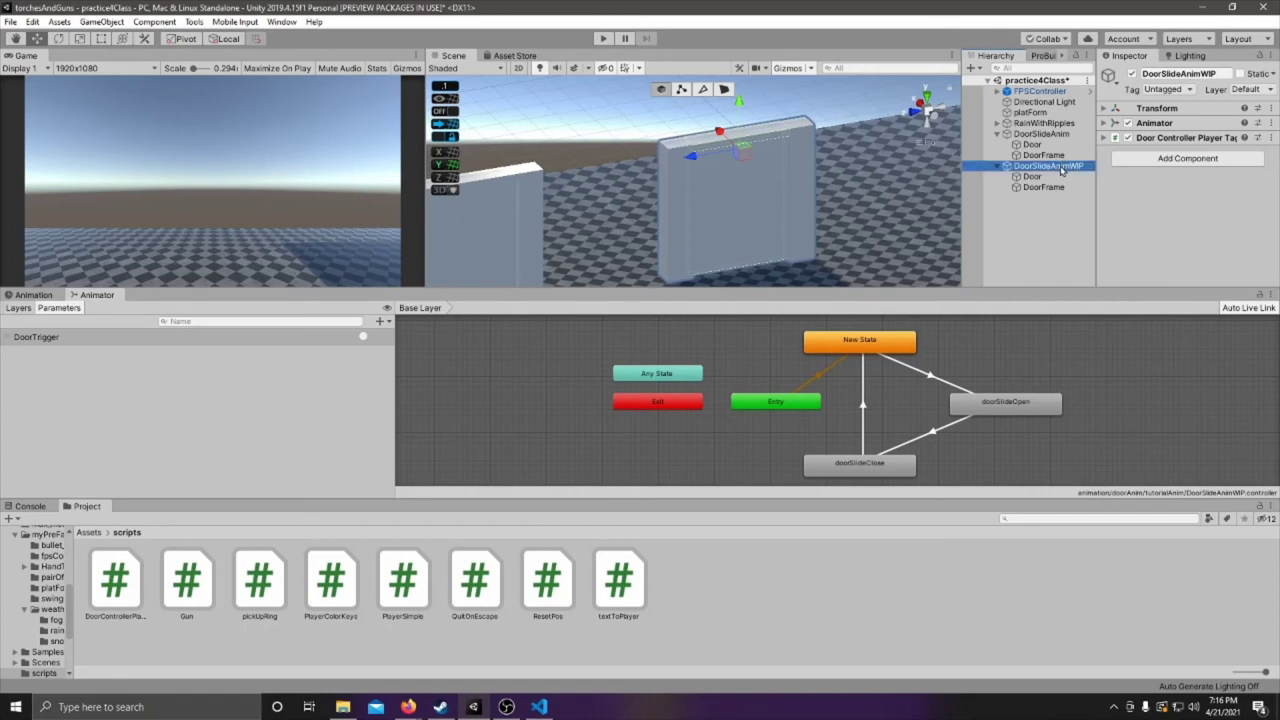
{"action": "left_click", "coordinate": [1183, 160]}
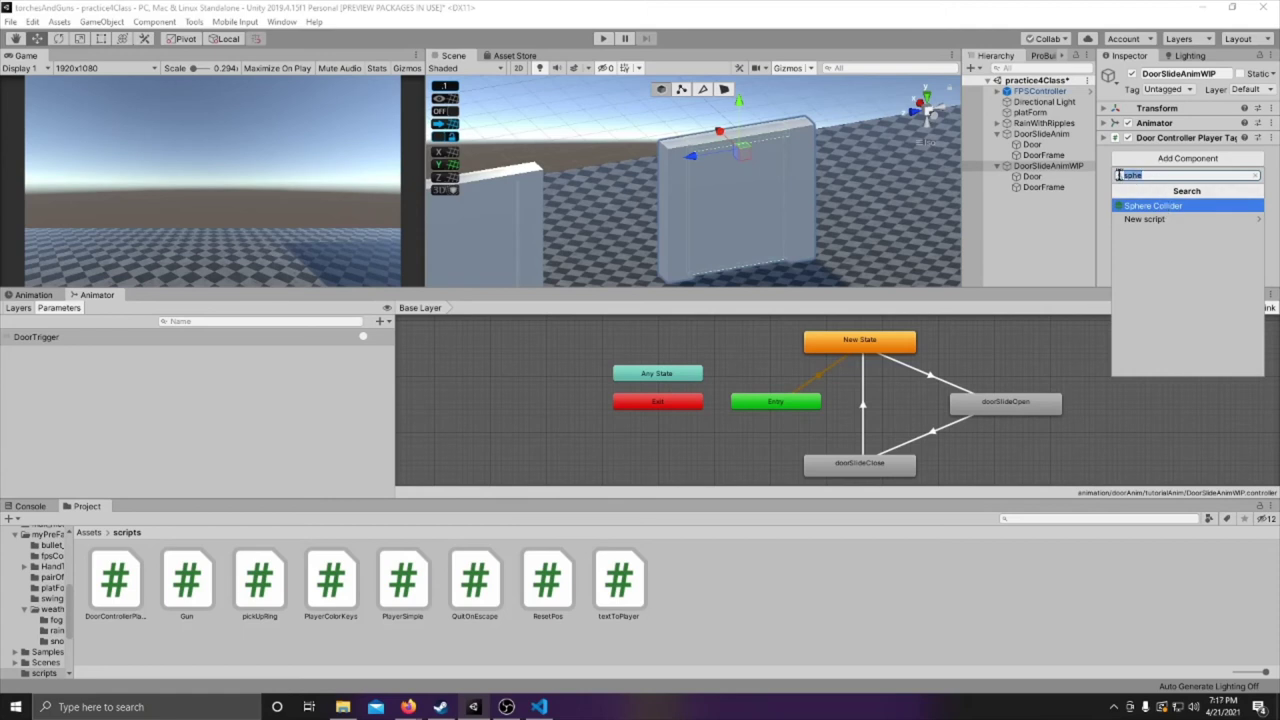
{"action": "type", "text": "bo"}
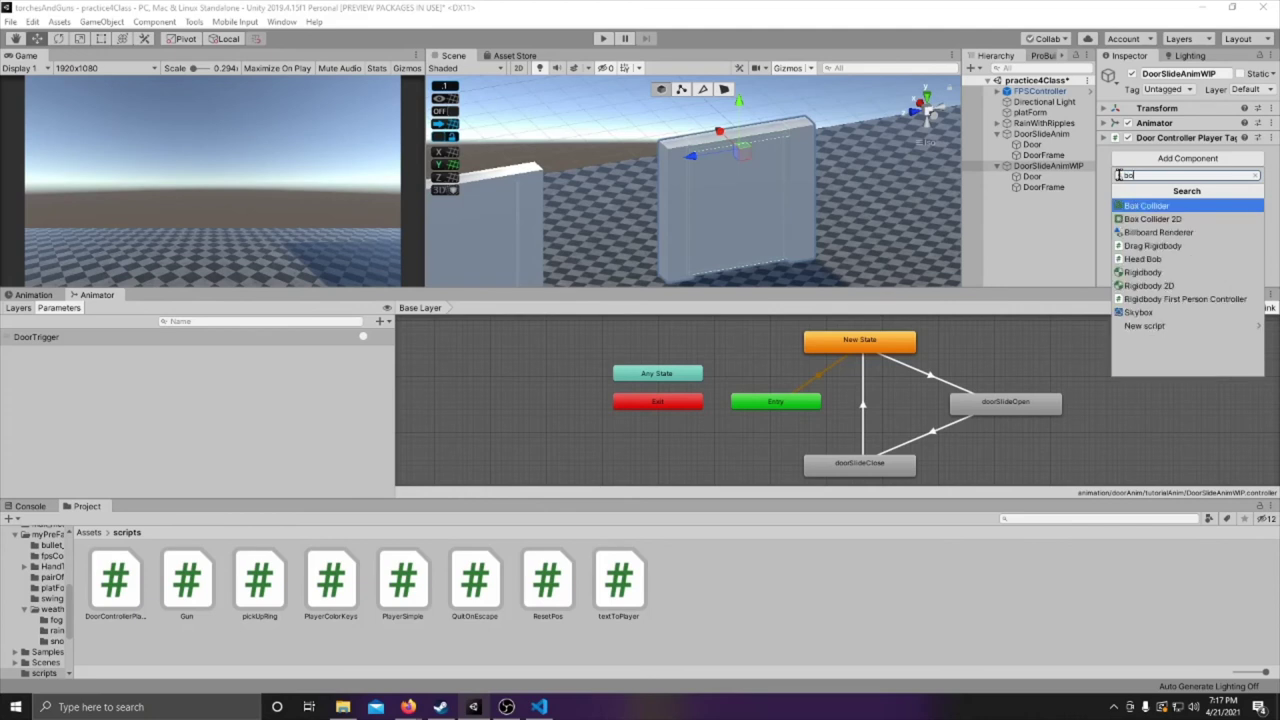
{"action": "type", "text": "x"}
{"action": "key", "text": "Down"}
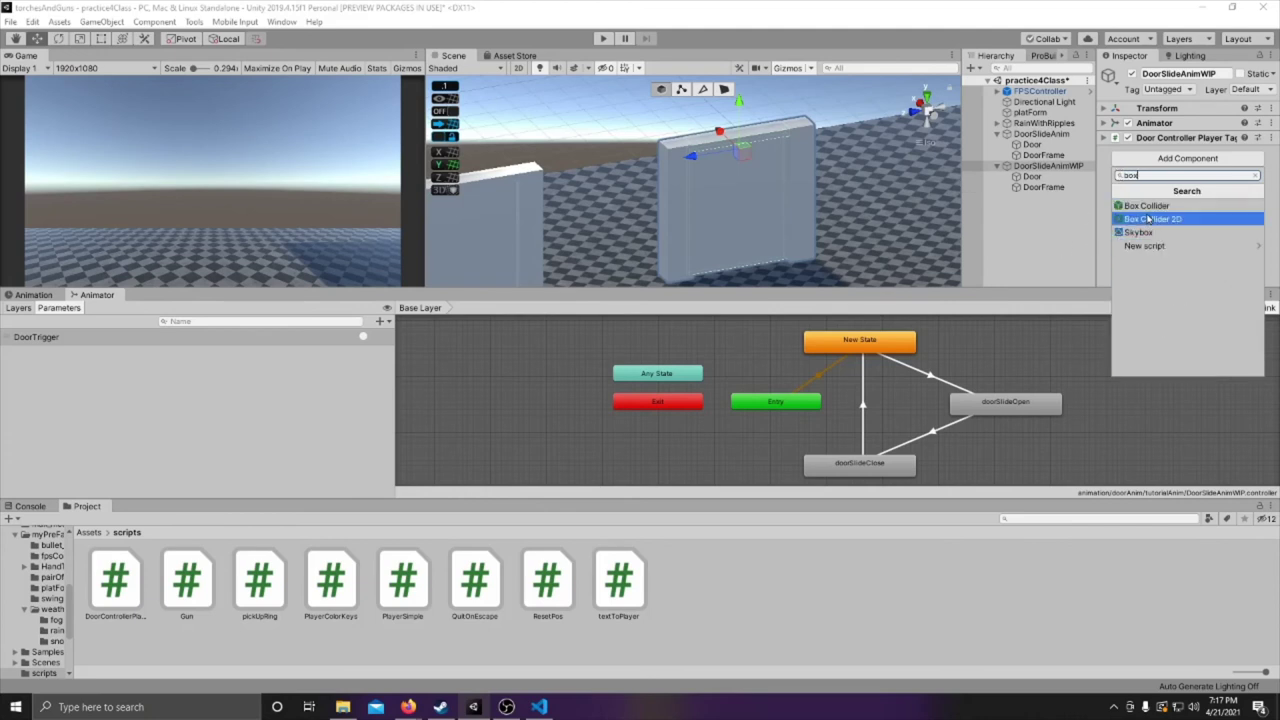
{"action": "key", "text": "Up"}
{"action": "key", "text": "Return"}
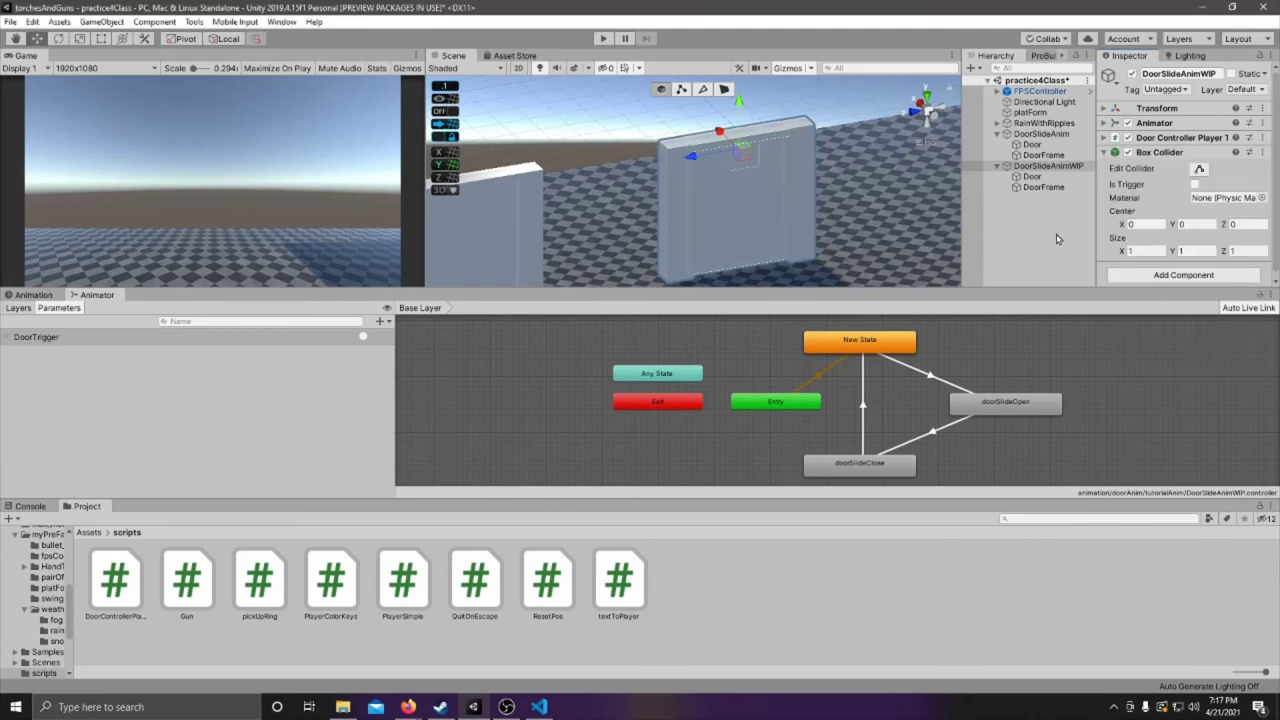
Set the DoorSlideAnimWIP box collider's size to X 6, Y 3, Z 3 and lower its center Y to about -2.53
{"action": "left_click_drag", "start_coordinate": [725, 243], "coordinate": [935, 235], "text": "alt"}
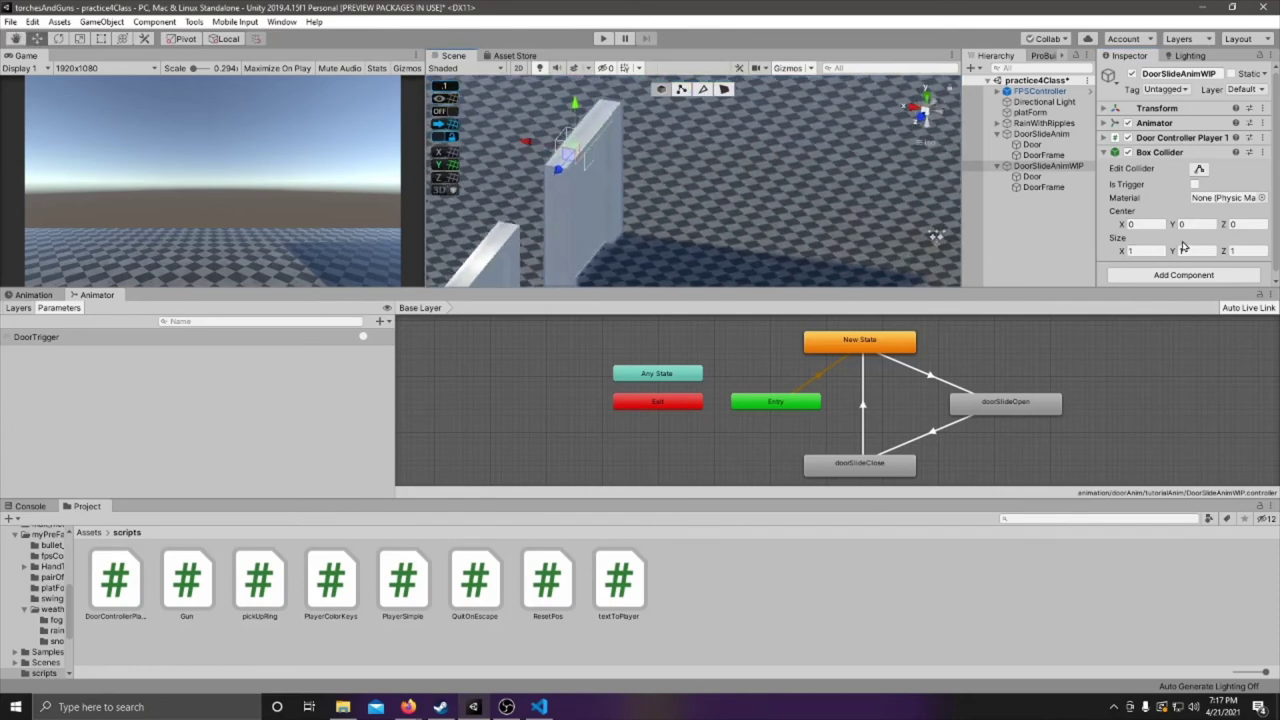
{"action": "left_click_drag", "start_coordinate": [1127, 255], "coordinate": [1224, 269]}
{"action": "left_click", "coordinate": [1146, 250]}
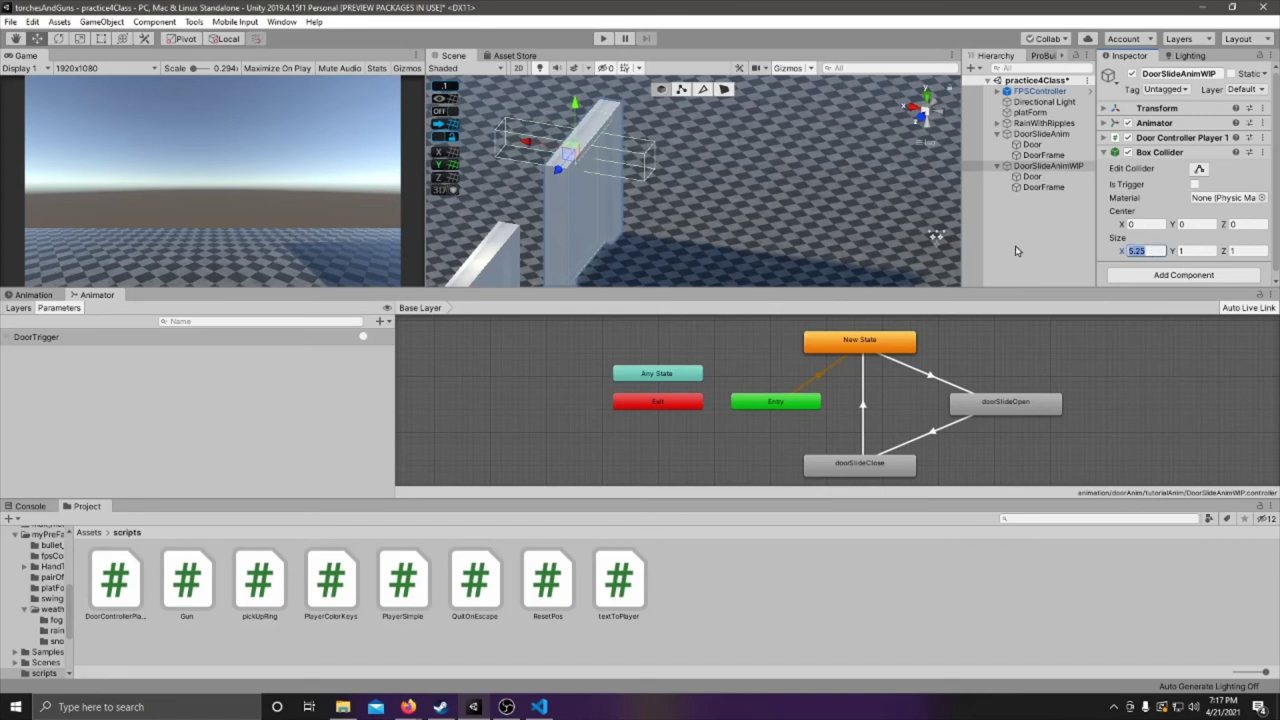
{"action": "type", "text": "6"}
{"action": "left_click", "coordinate": [1195, 251]}
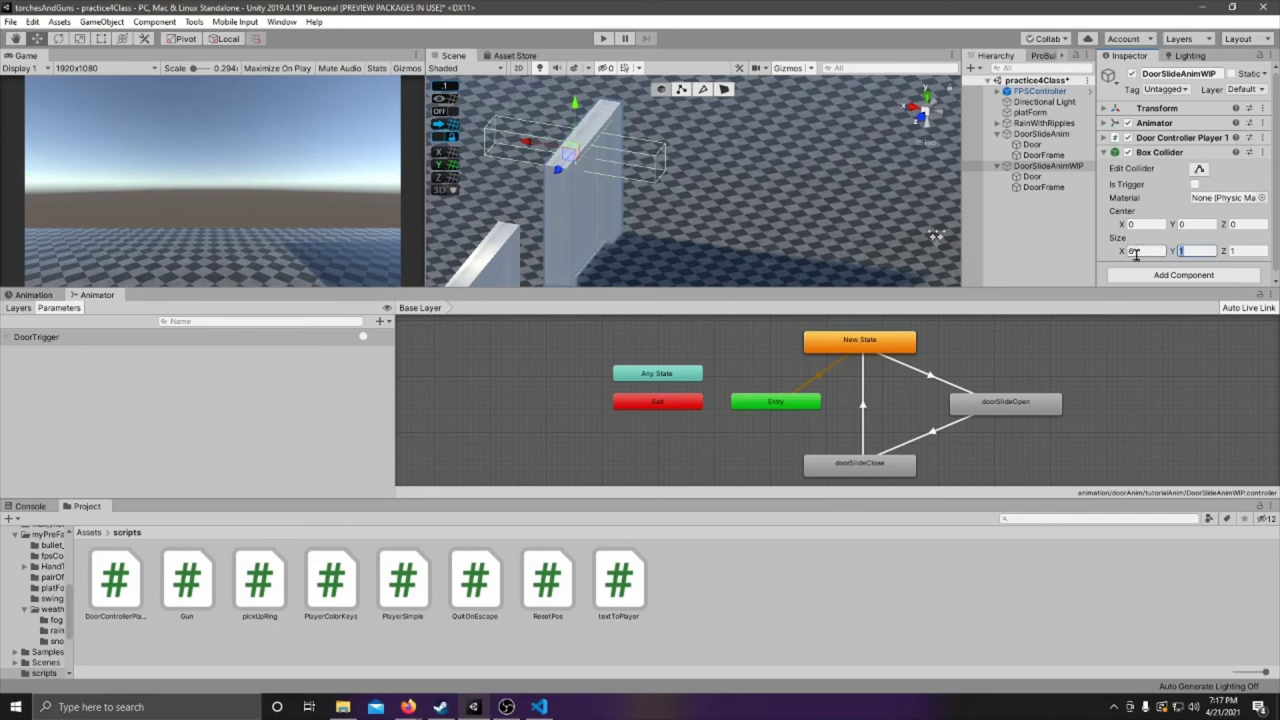
{"action": "type", "text": "3"}
{"action": "left_click", "coordinate": [1246, 251]}
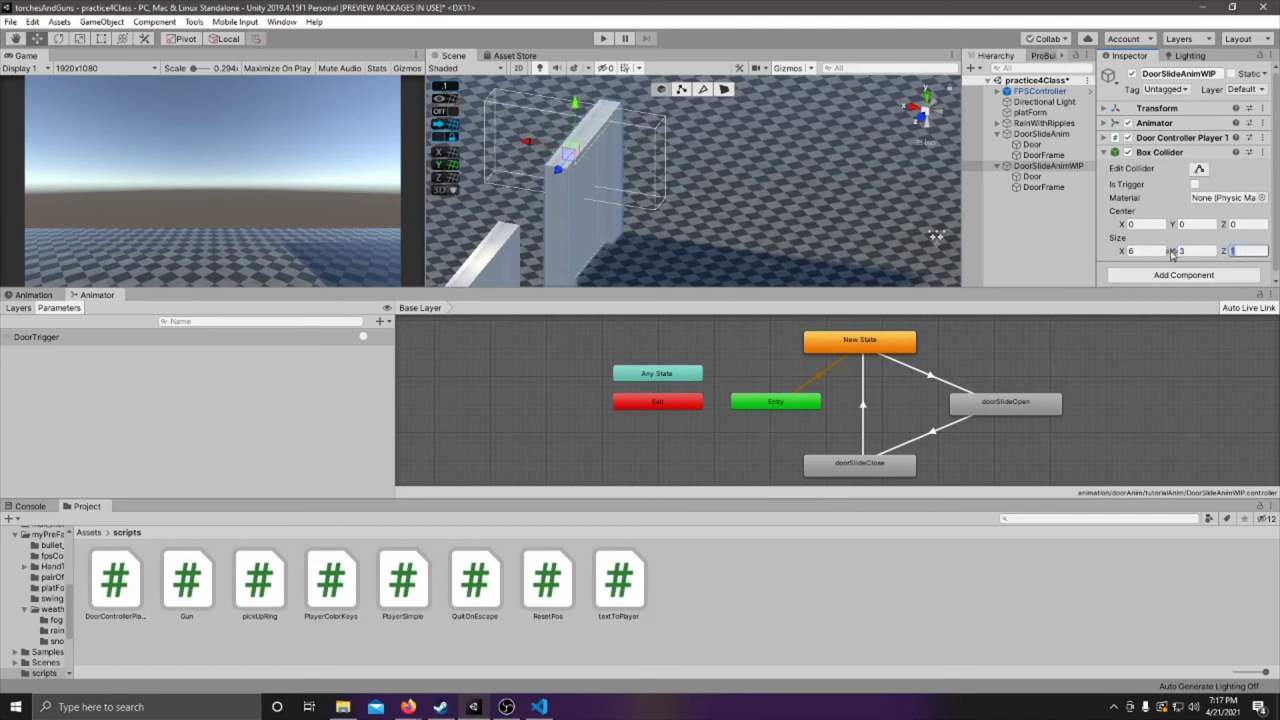
{"action": "type", "text": "3"}
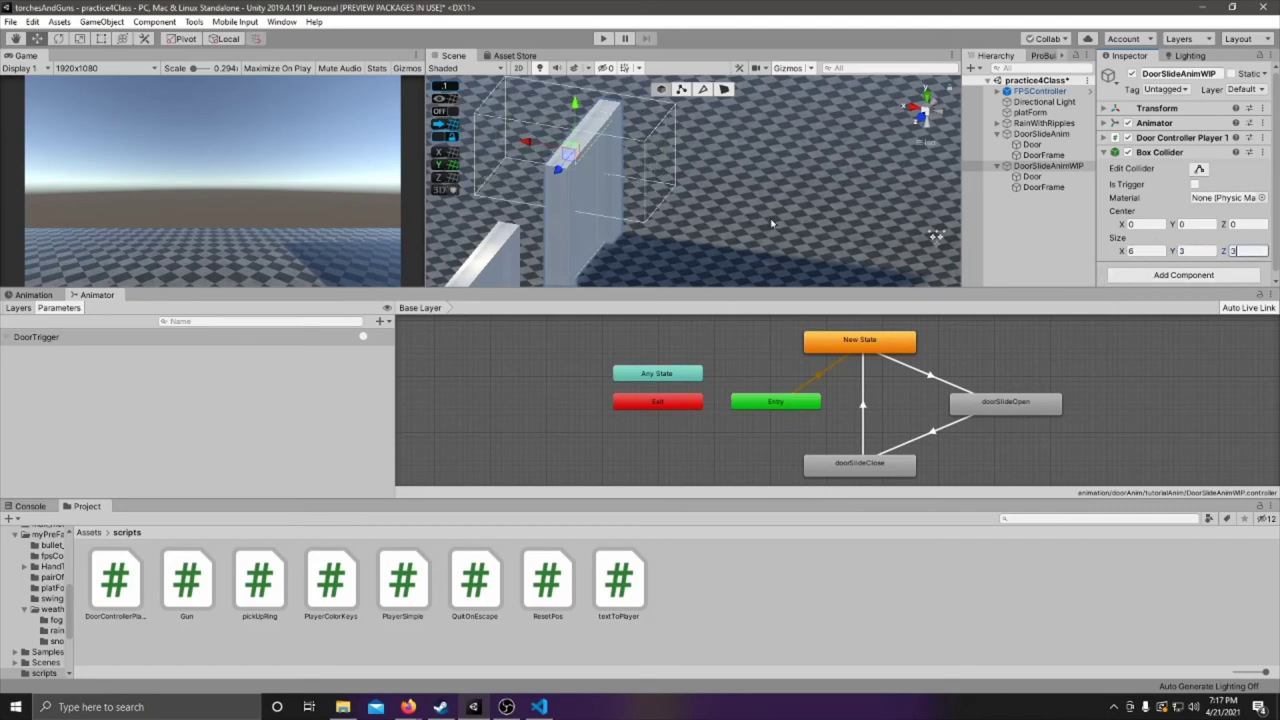
{"action": "key", "text": "Return"}
{"action": "key", "text": "f"}
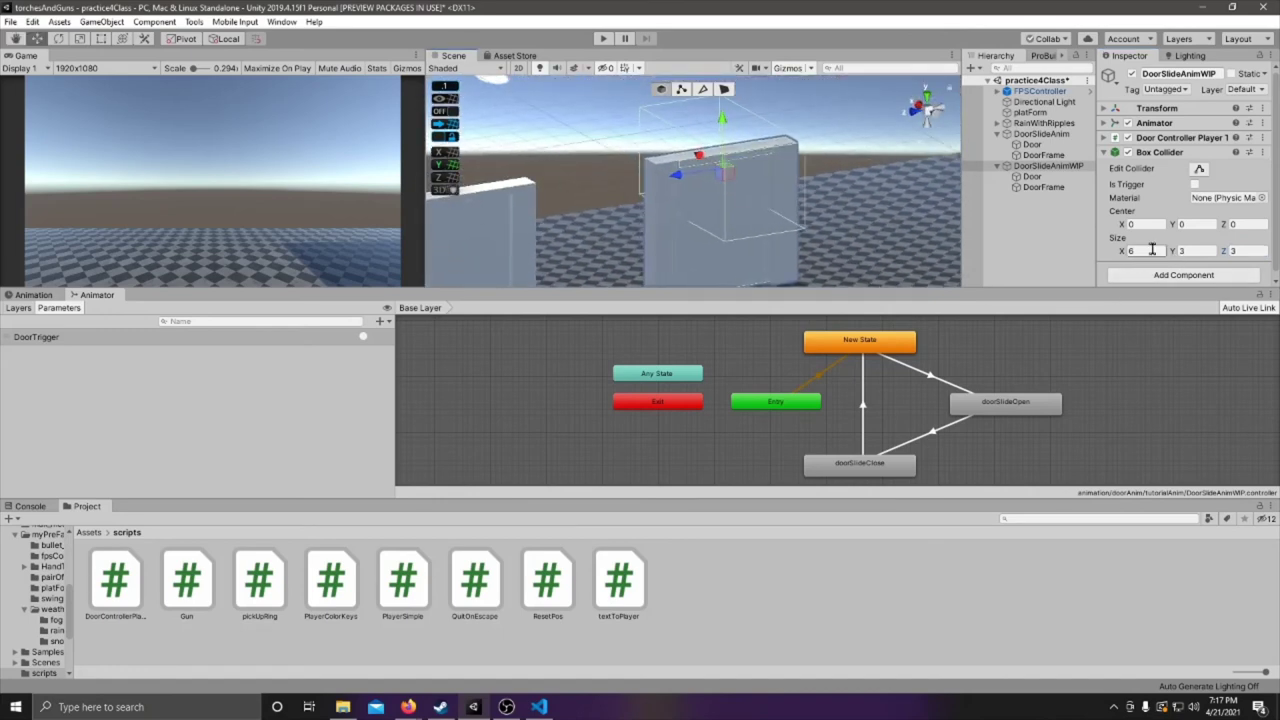
{"action": "left_click_drag", "start_coordinate": [1173, 228], "coordinate": [1179, 292]}
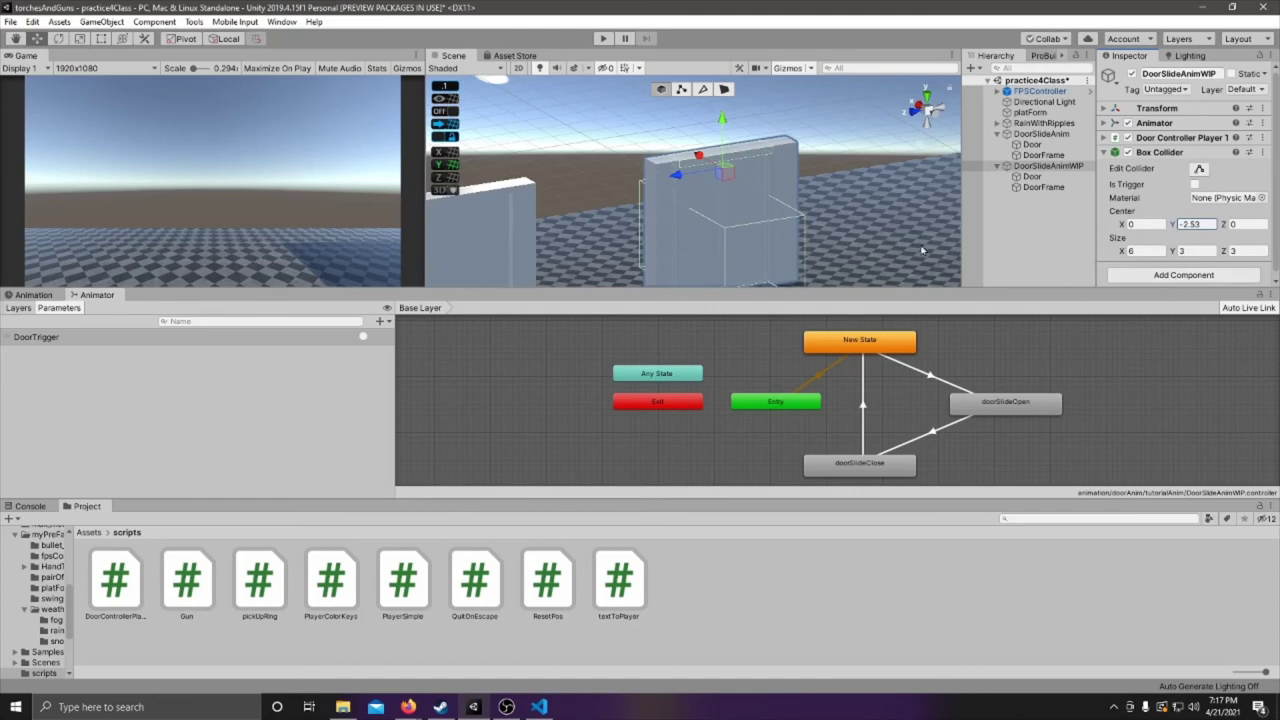
Turn on Is Trigger for the DoorSlideAnimWIP object's box collider and check the collider volume around the door
{"action": "left_click_drag", "start_coordinate": [780, 200], "coordinate": [721, 232], "text": "alt"}
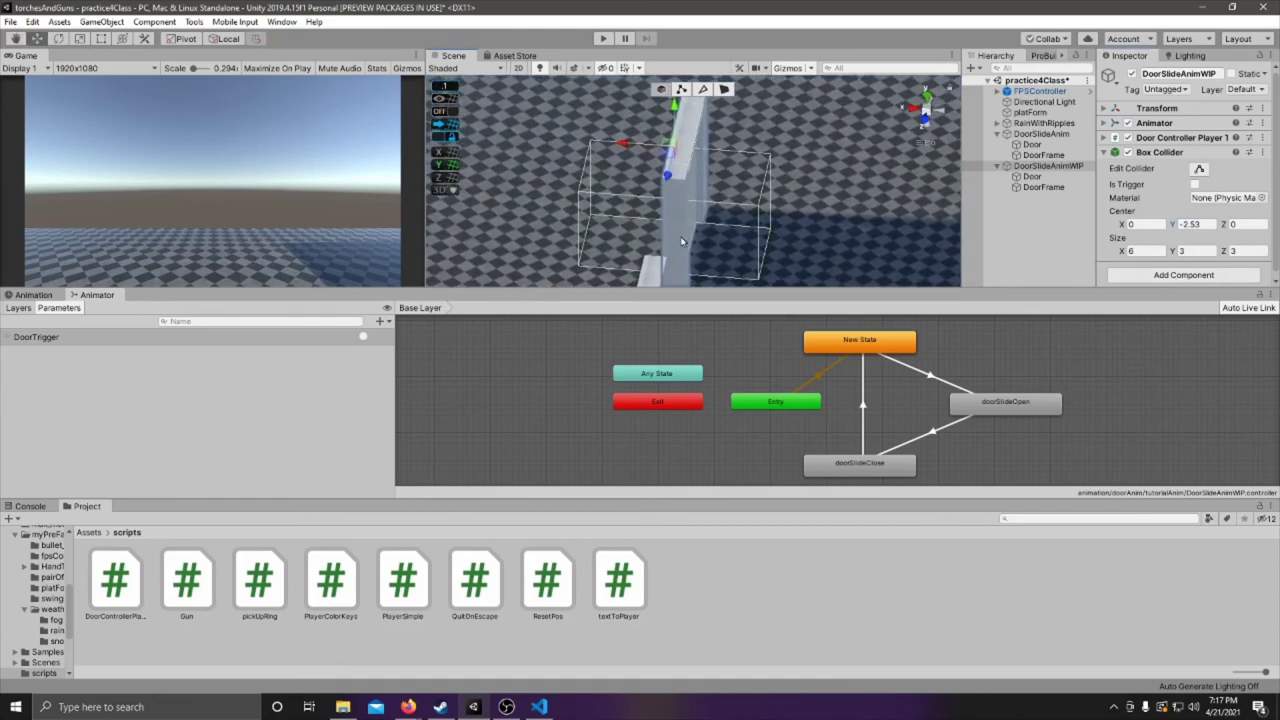
{"action": "left_click_drag", "start_coordinate": [832, 237], "coordinate": [752, 220], "text": "alt"}
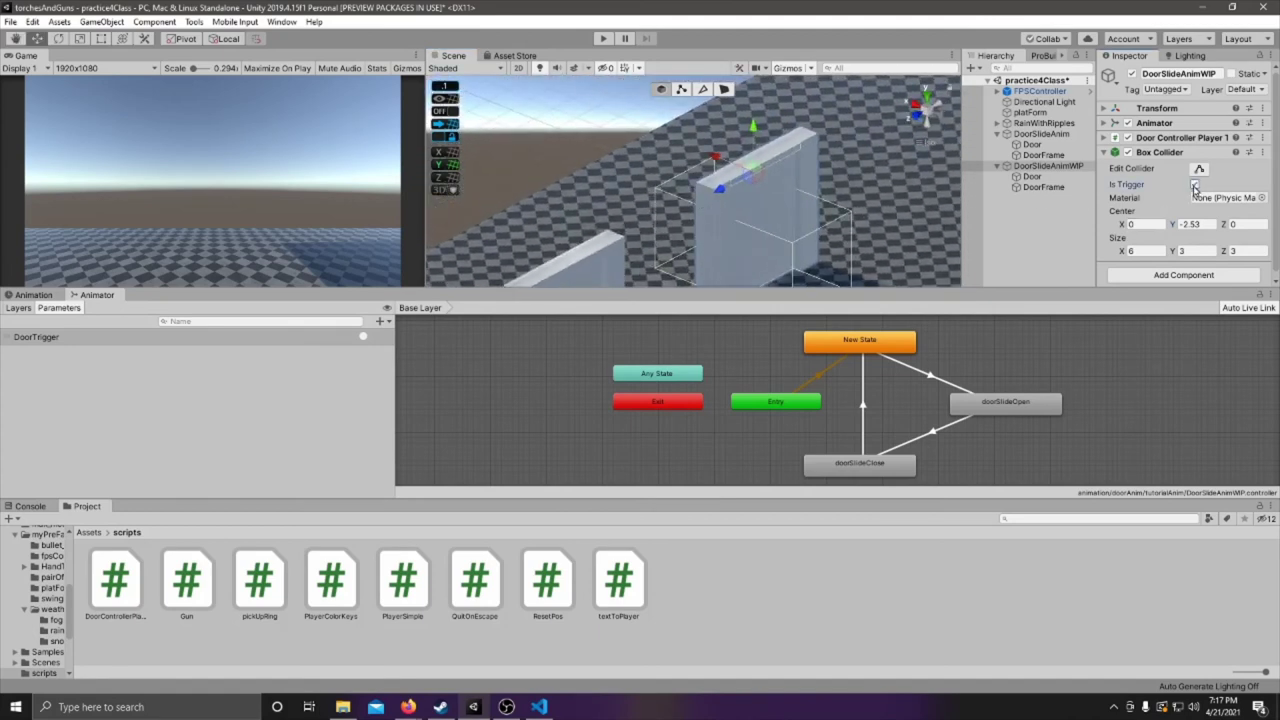
{"action": "left_click", "coordinate": [1194, 188]}
{"action": "left_click_drag", "start_coordinate": [830, 220], "coordinate": [770, 182], "text": "alt"}
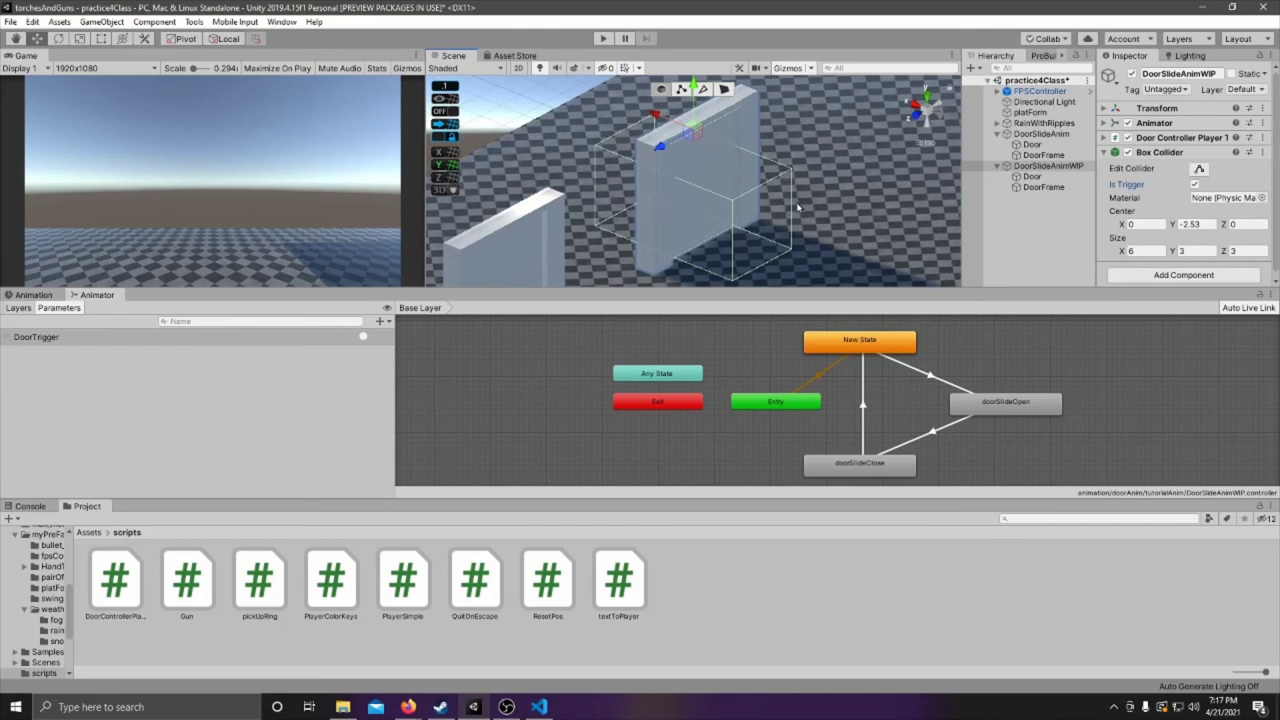
Run the scene in play mode, walk the player through the DoorSlideAnimWIP doorway and back again, and stop it
{"action": "left_click", "coordinate": [602, 40]}
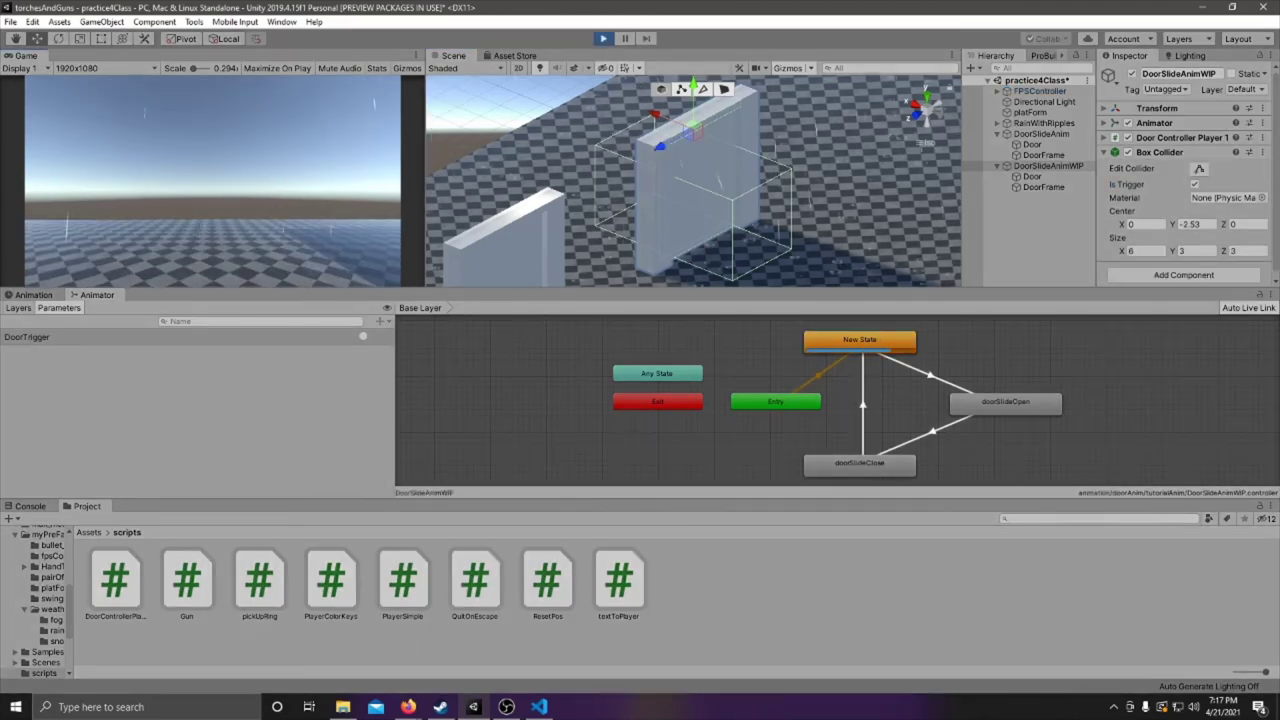
{"action": "key", "text": "w"}
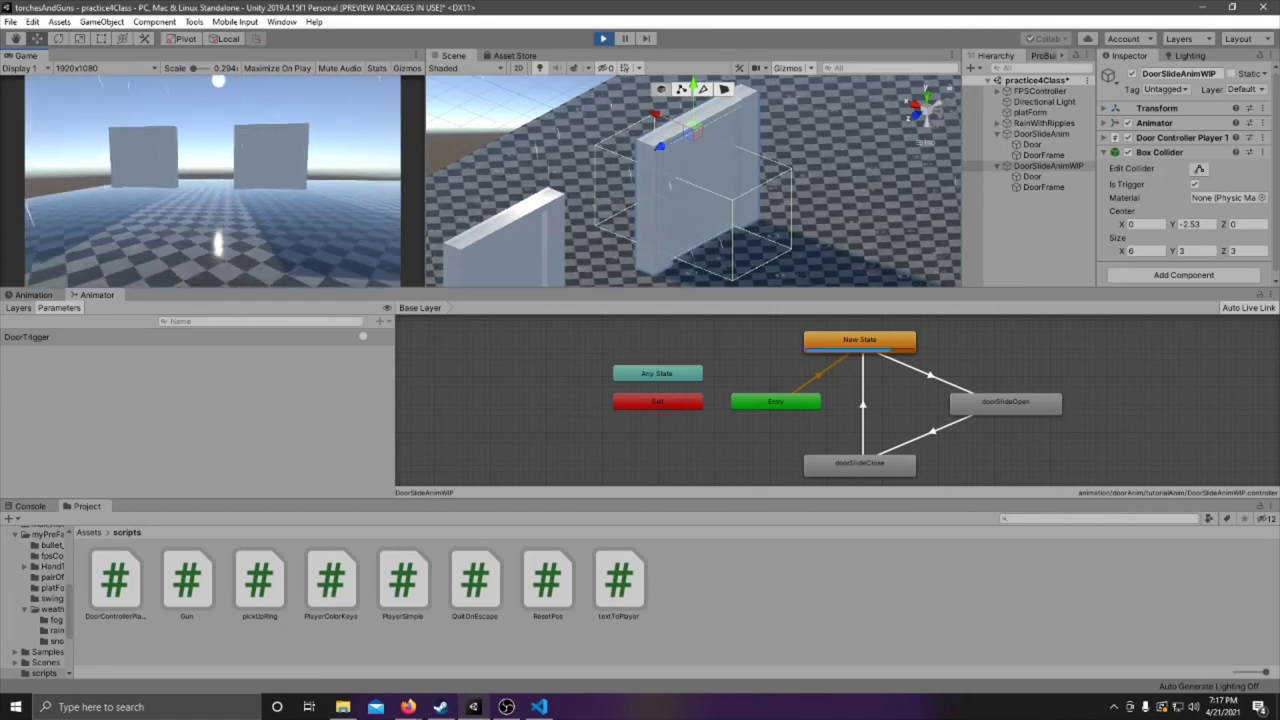
{"action": "key", "text": "w"}
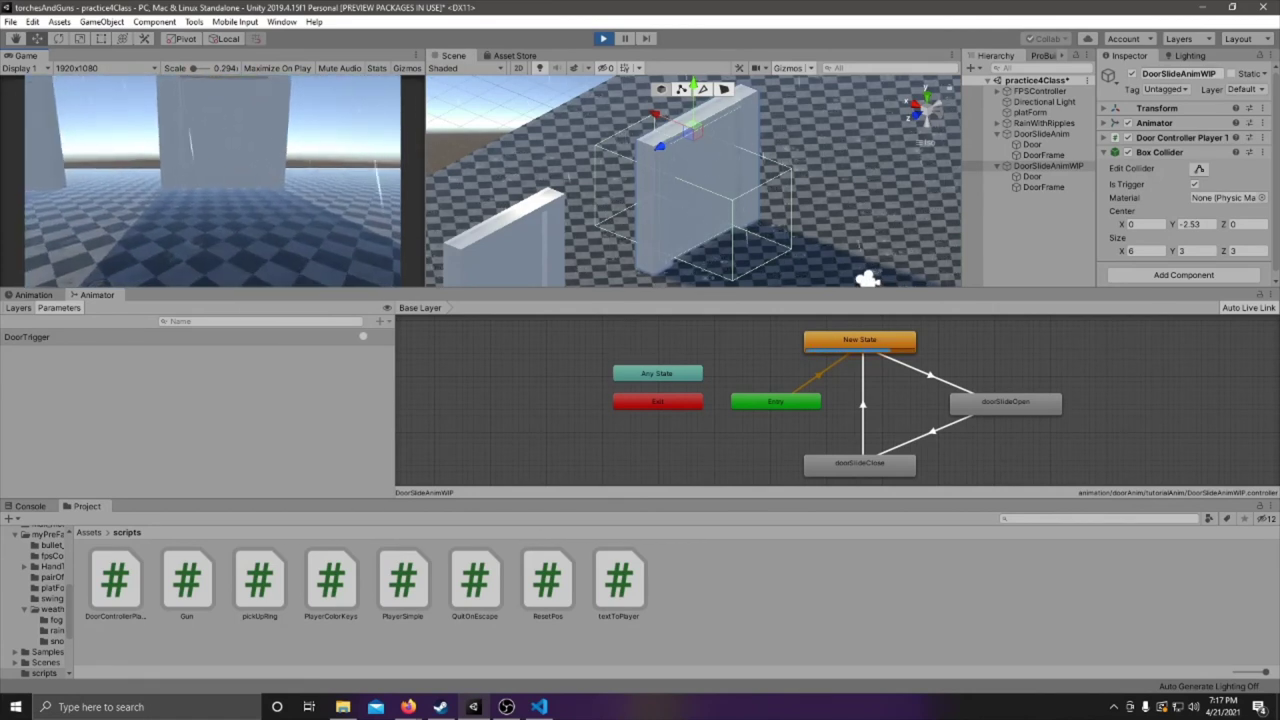
{"action": "key", "text": "w"}
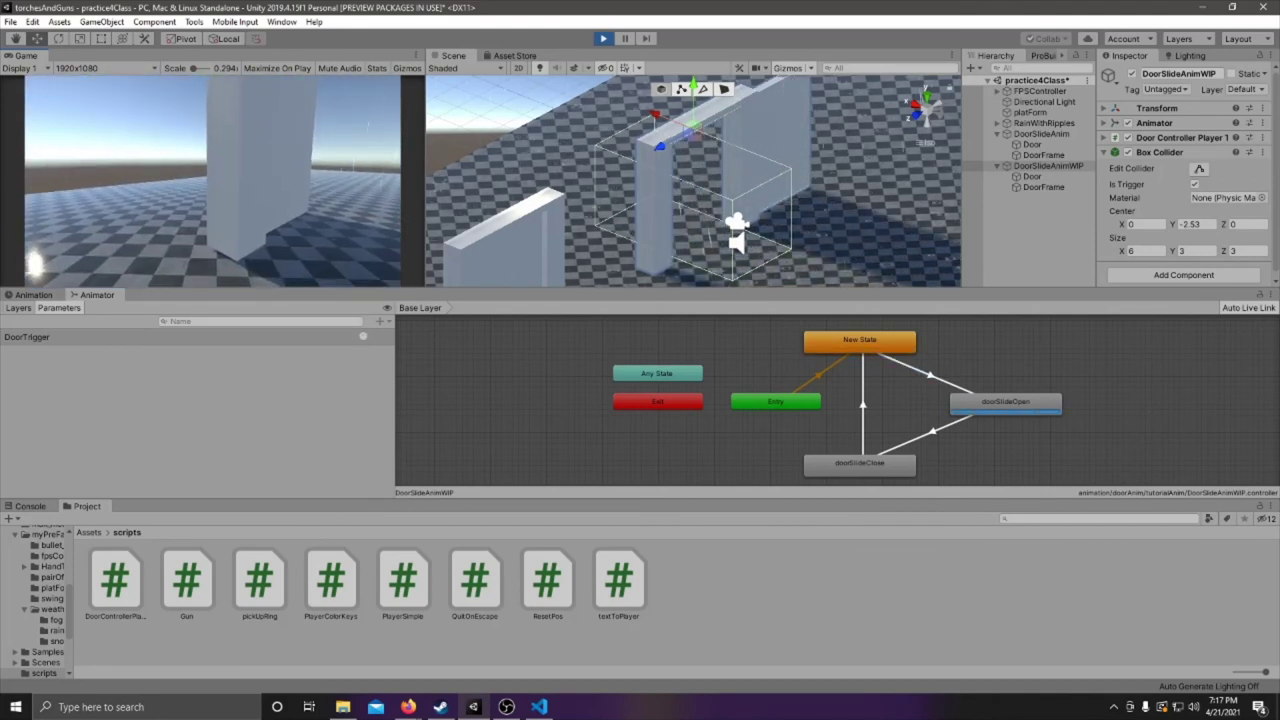
{"action": "key", "text": "w"}
{"action": "key", "text": "w"}
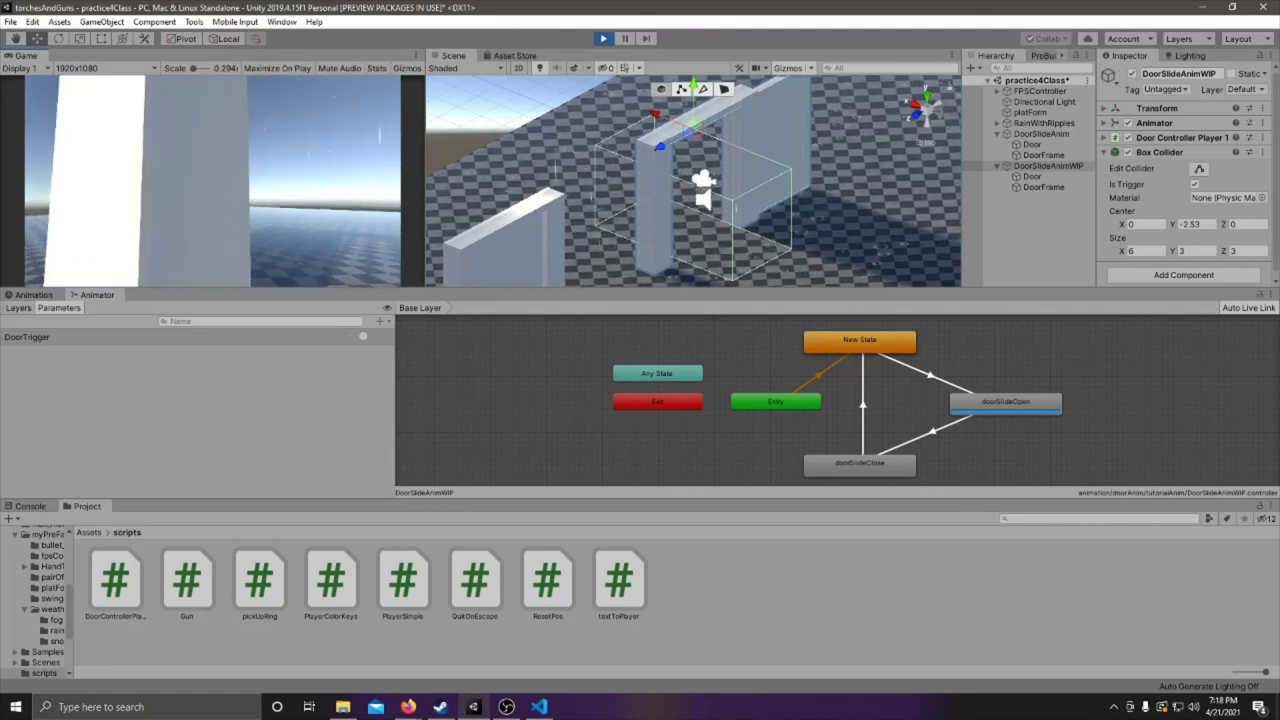
{"action": "key", "text": "w"}
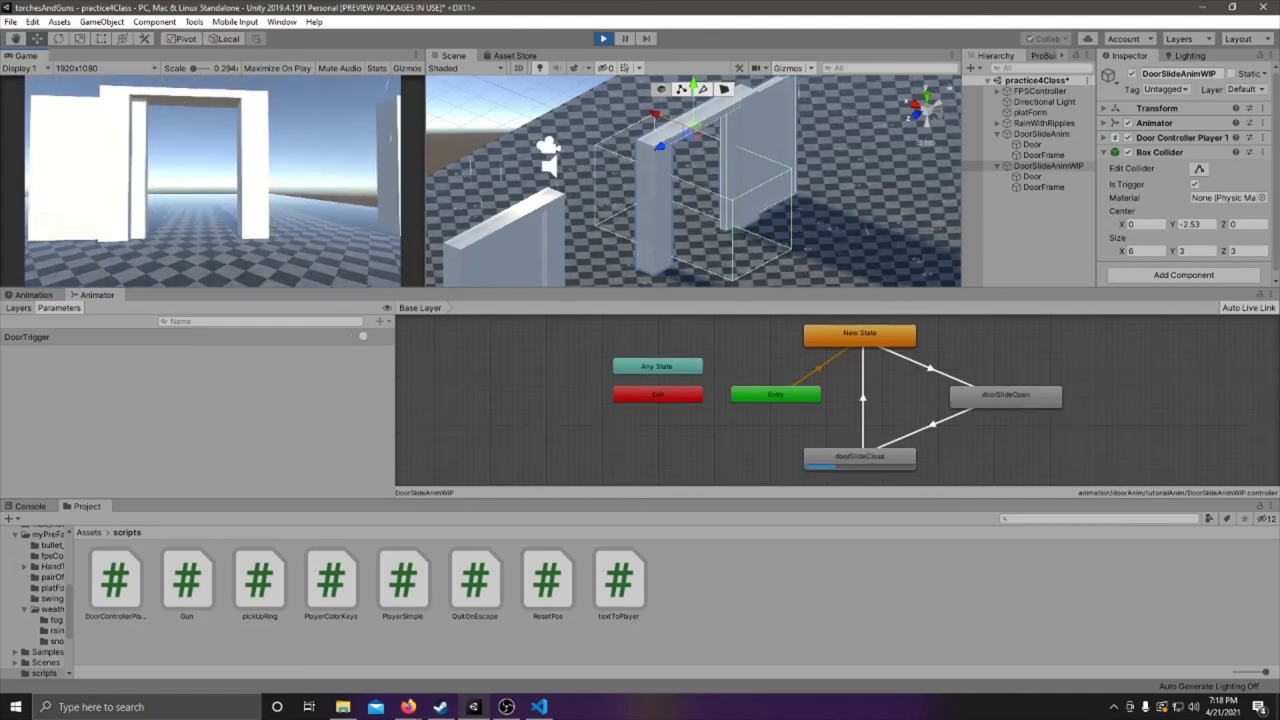
{"action": "key", "text": "w"}
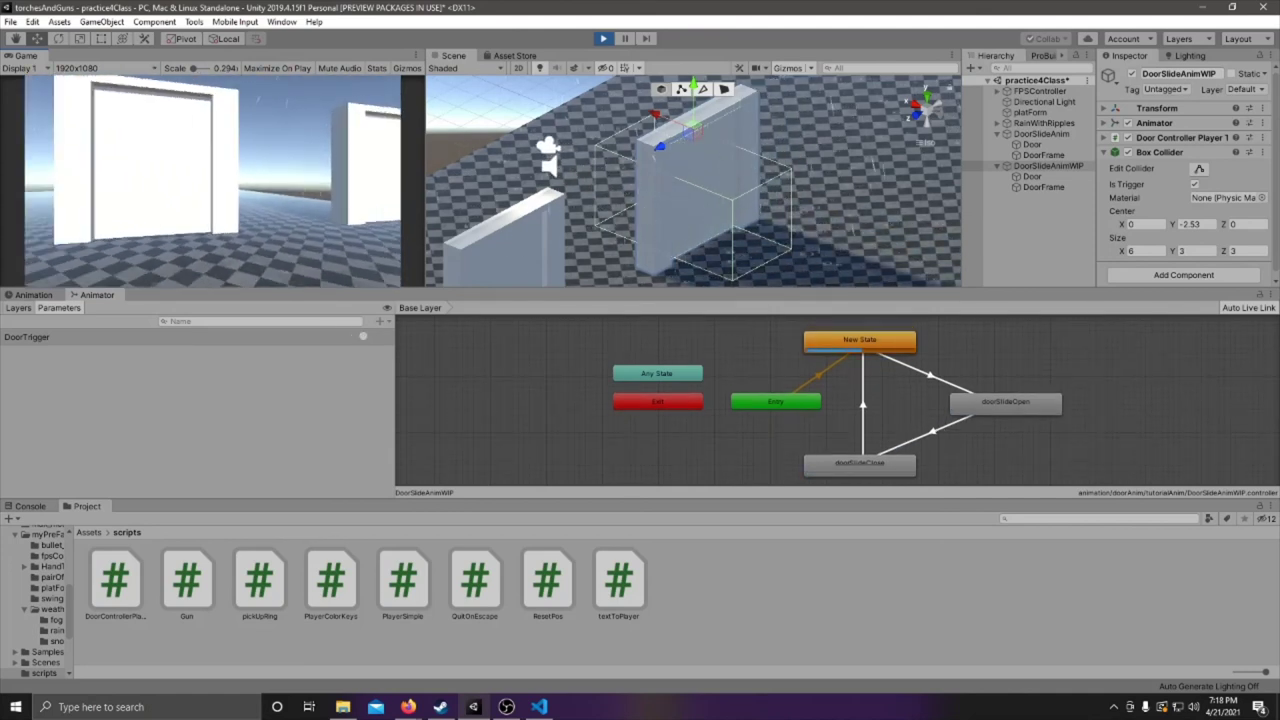
{"action": "key", "text": "s"}
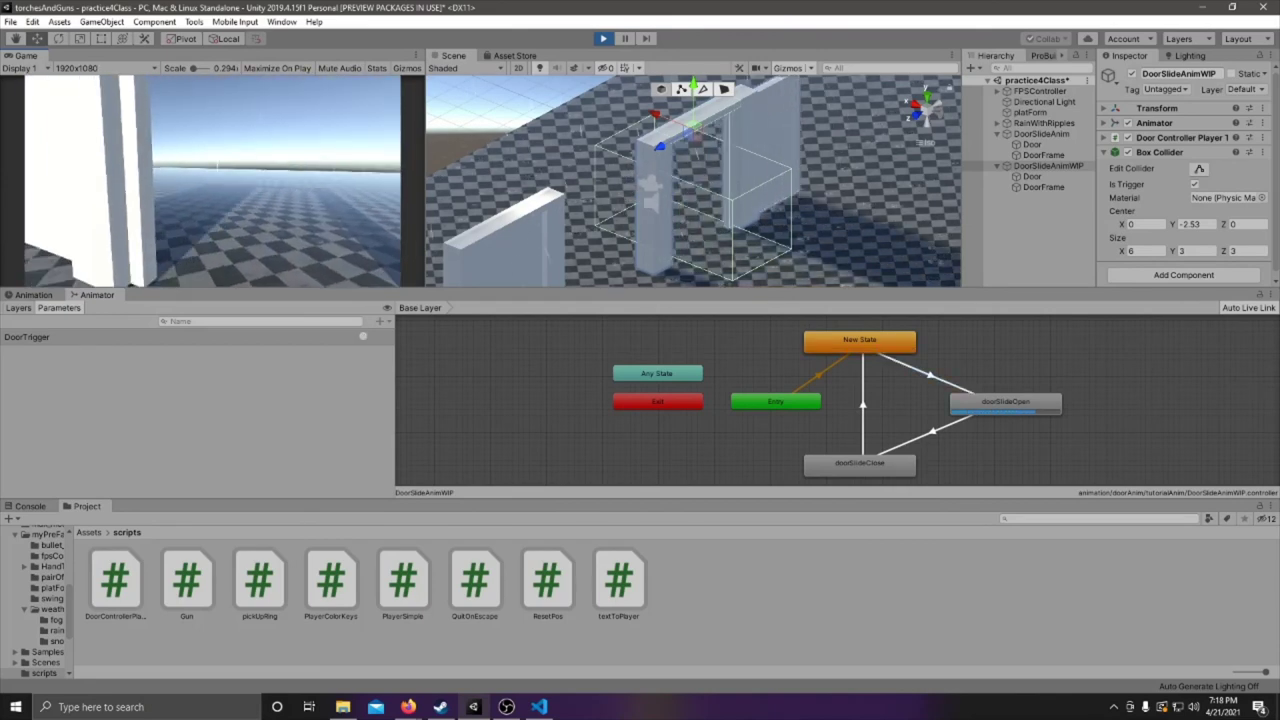
{"action": "key", "text": "s"}
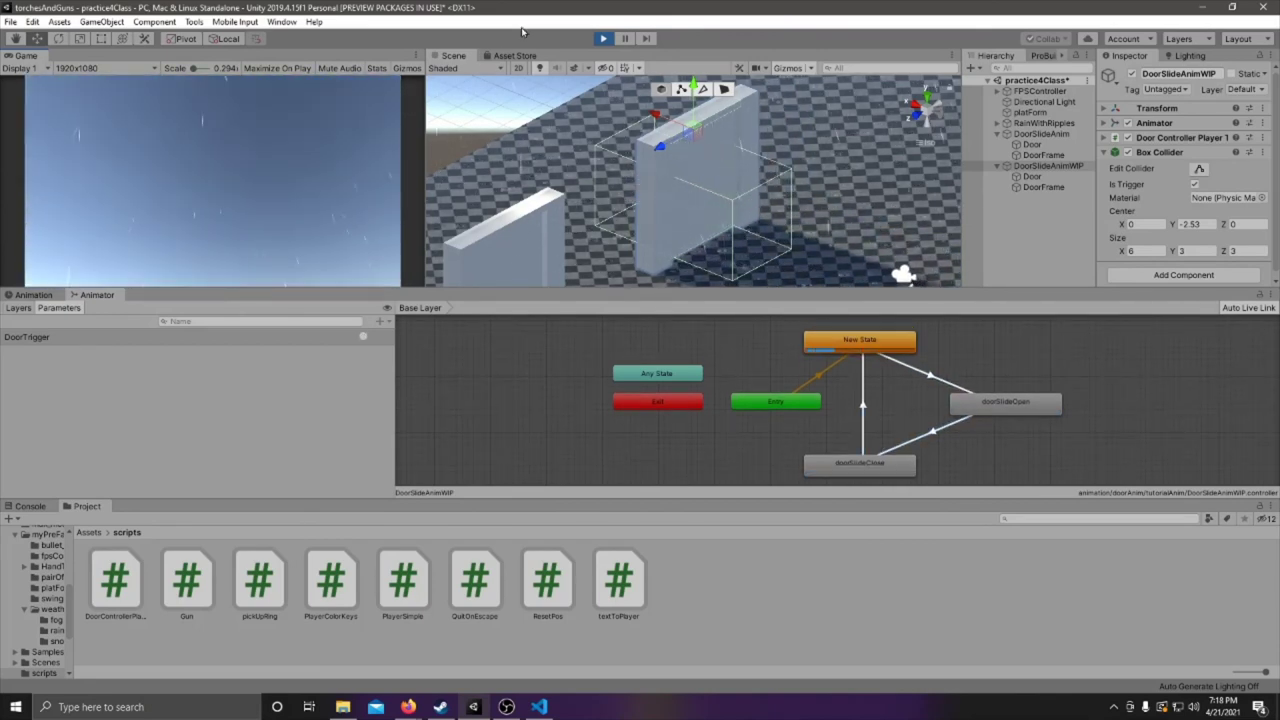
{"action": "left_click", "coordinate": [602, 40]}
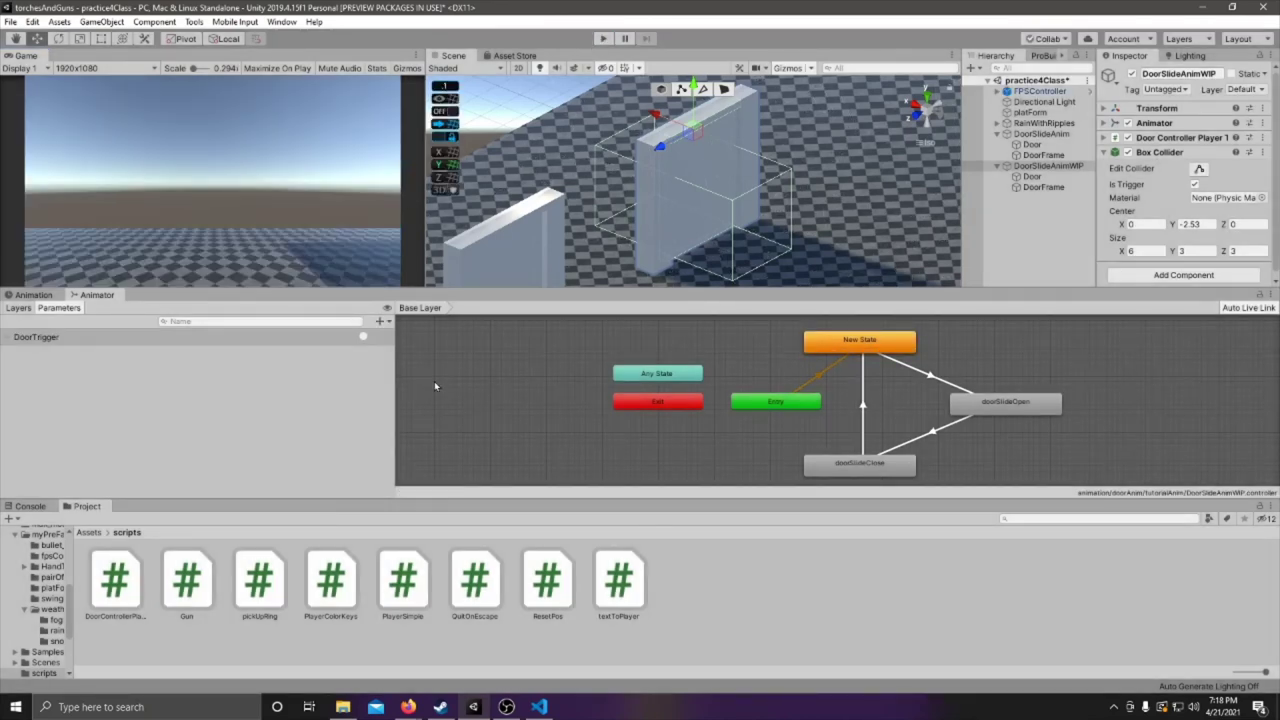
Create a folder named slidingDoor in Assets/myPreFabs and save the DoorSlideAnim object in it as a prefab
{"action": "scroll", "coordinate": [521, 245], "scroll_direction": "down", "scroll_amount": 1}
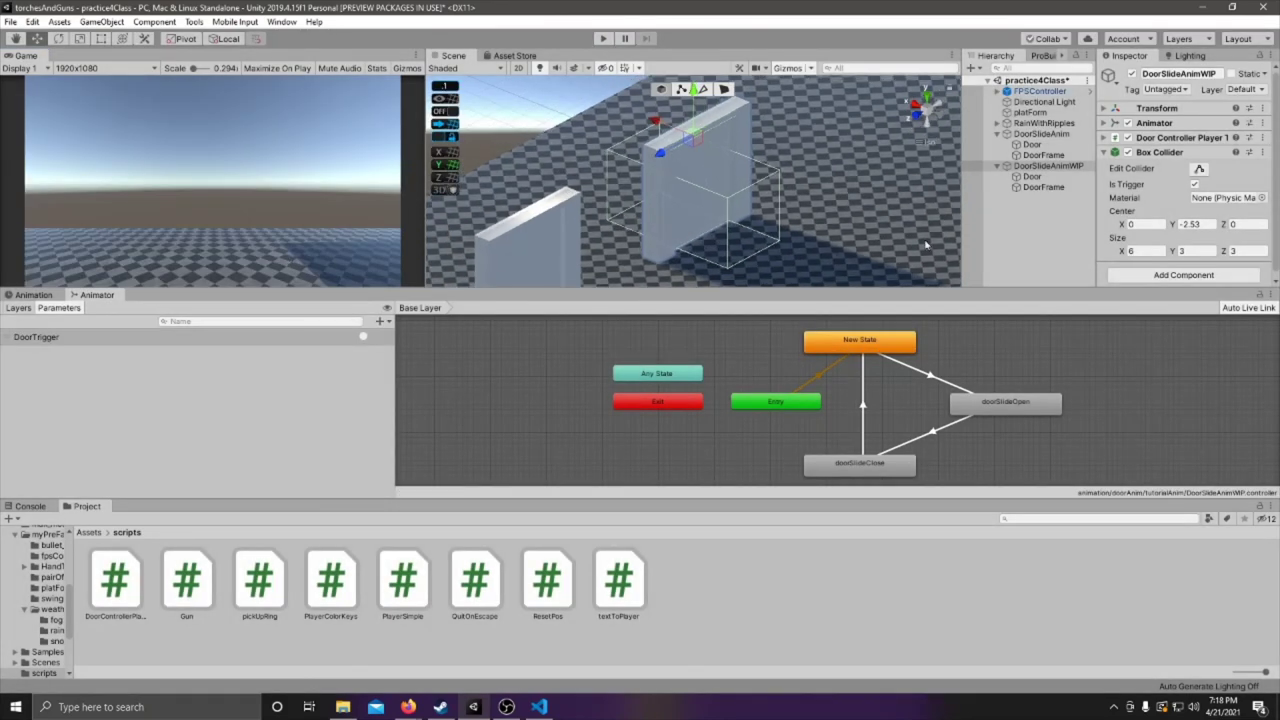
{"action": "left_click", "coordinate": [1020, 168]}
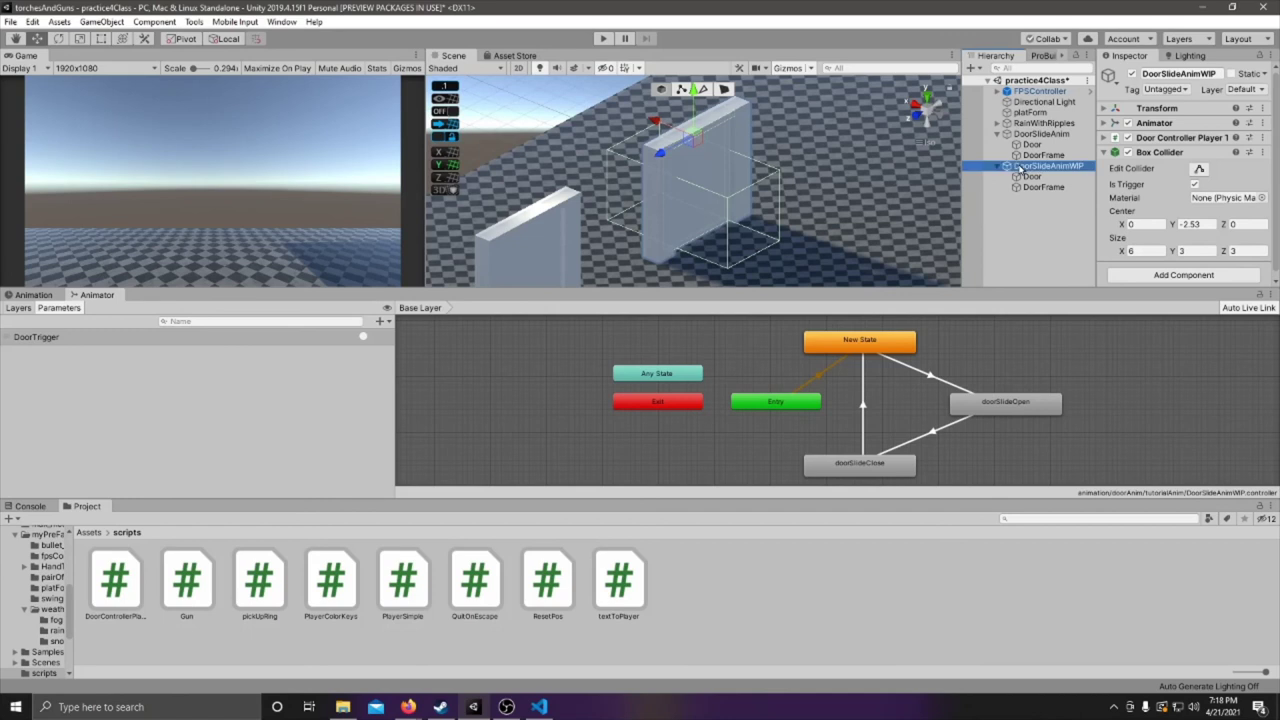
{"action": "left_click", "coordinate": [101, 540]}
{"action": "left_click", "coordinate": [99, 536]}
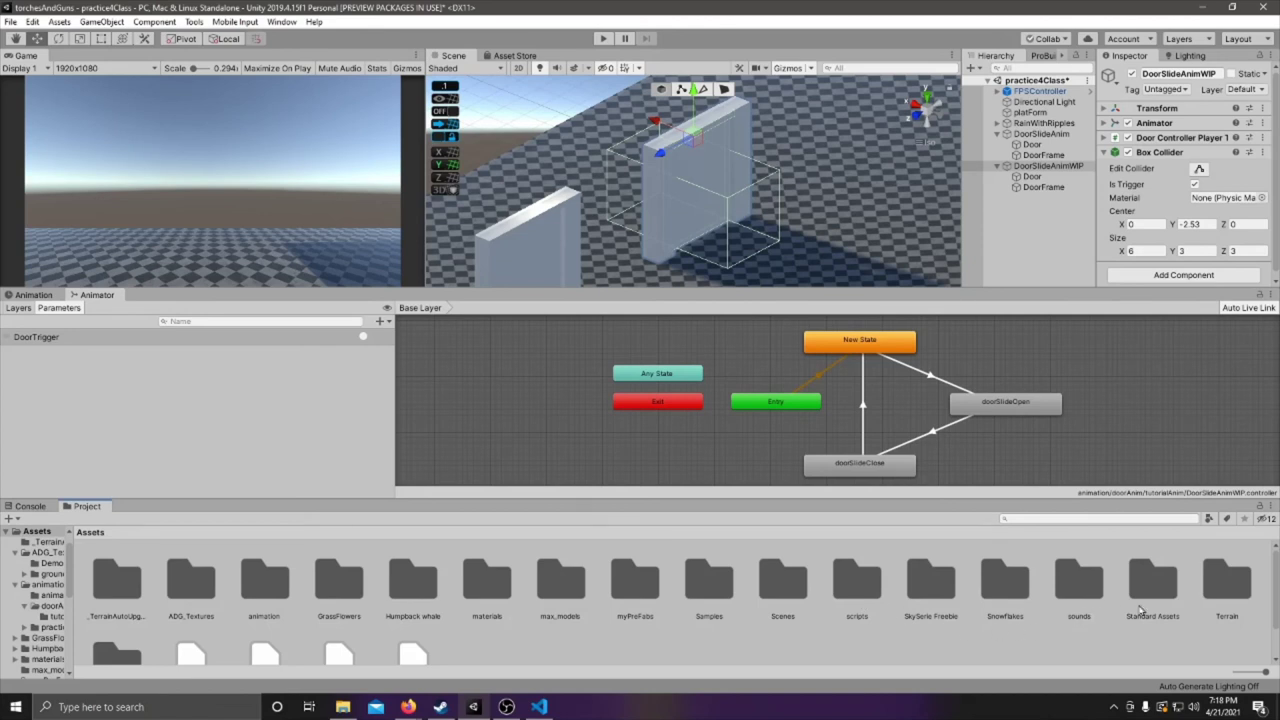
{"action": "double_click", "coordinate": [635, 585]}
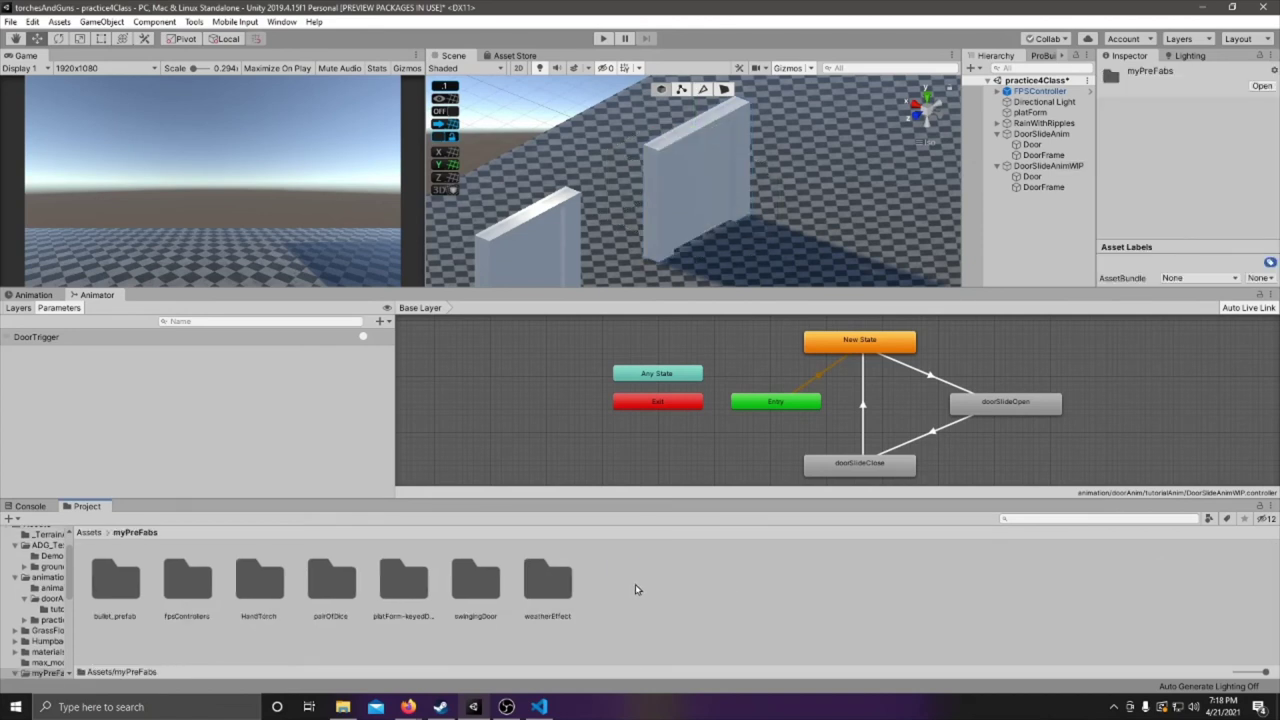
{"action": "right_click", "coordinate": [671, 607]}
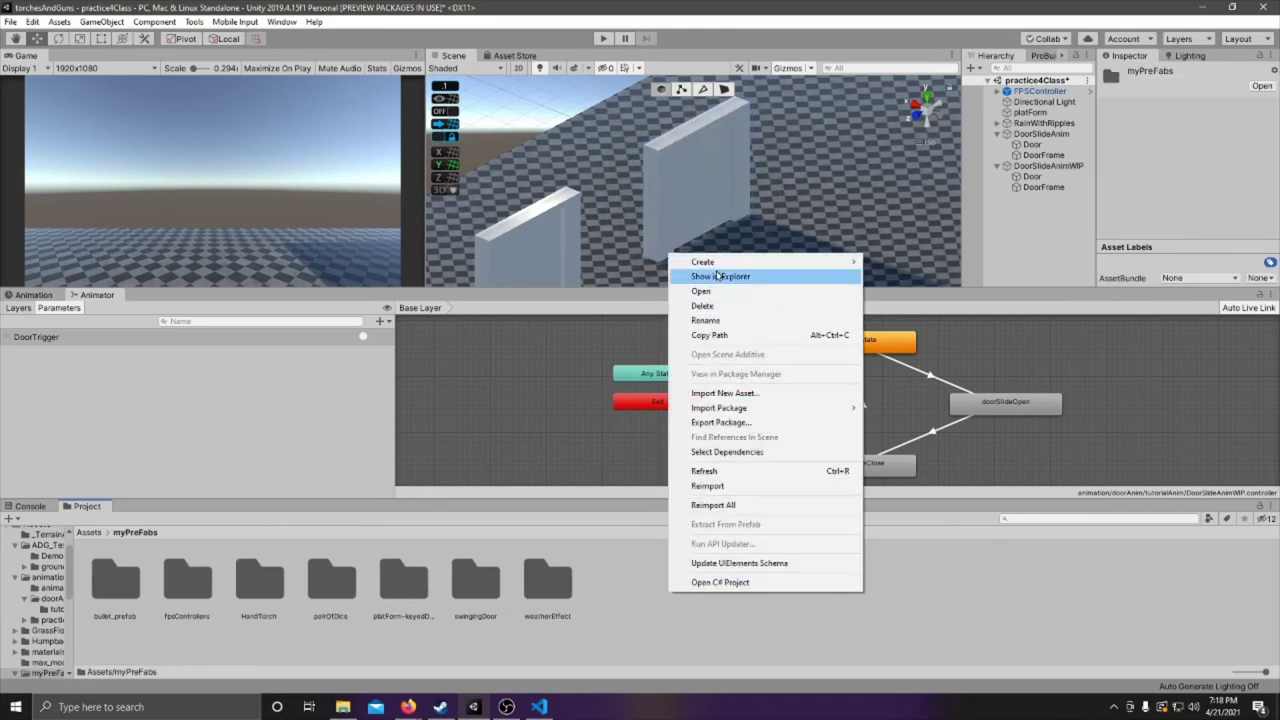
{"action": "mouse_move", "coordinate": [710, 262]}
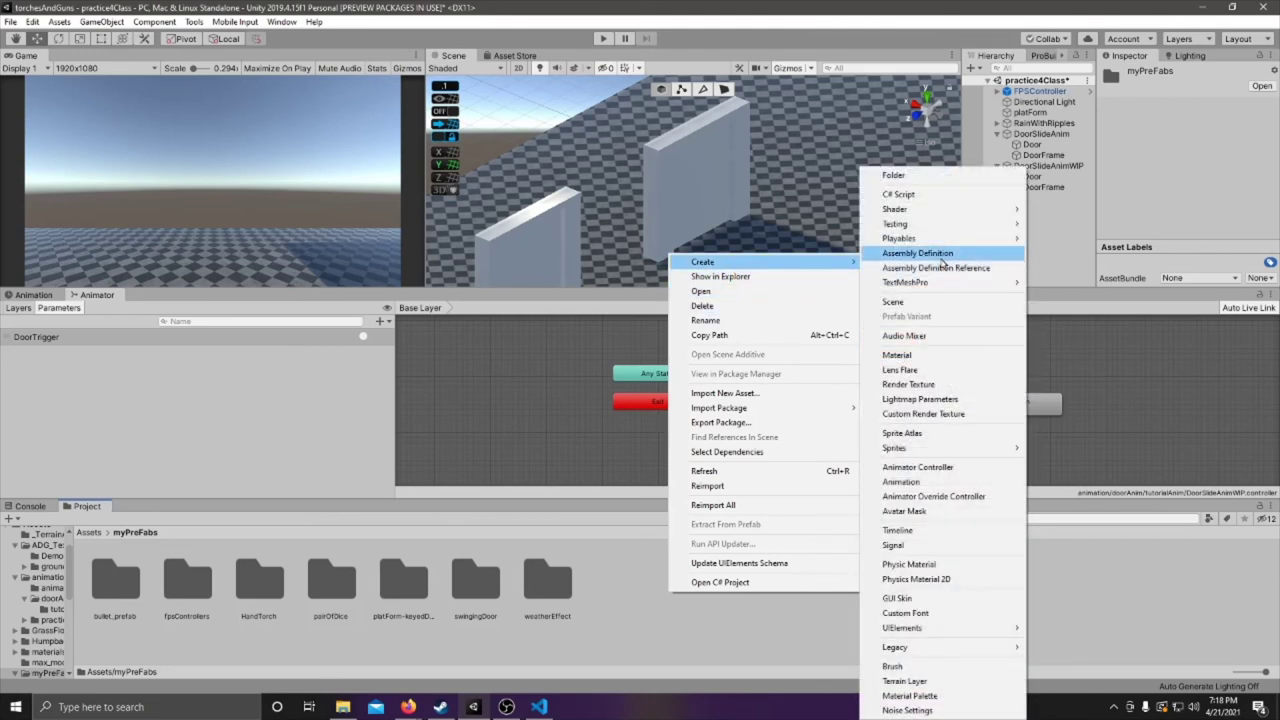
{"action": "left_click", "coordinate": [910, 186]}
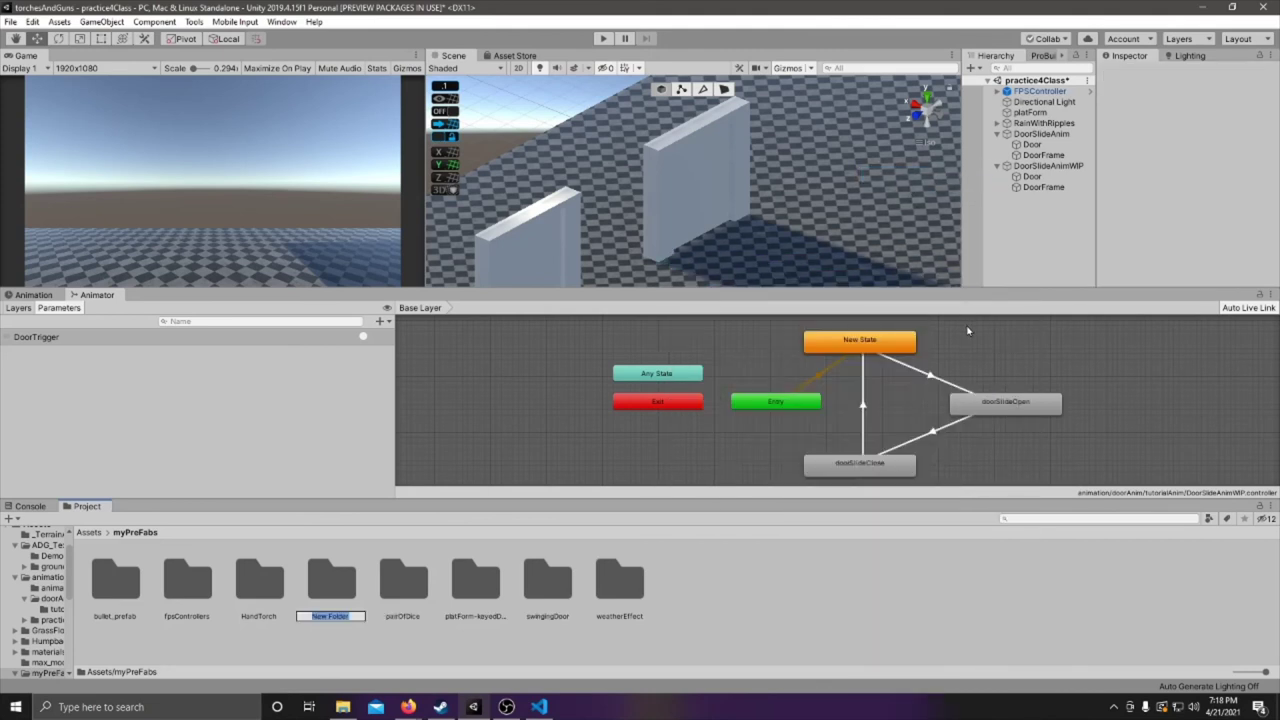
{"action": "type", "text": "slidingDoor"}
{"action": "key", "text": "Return"}
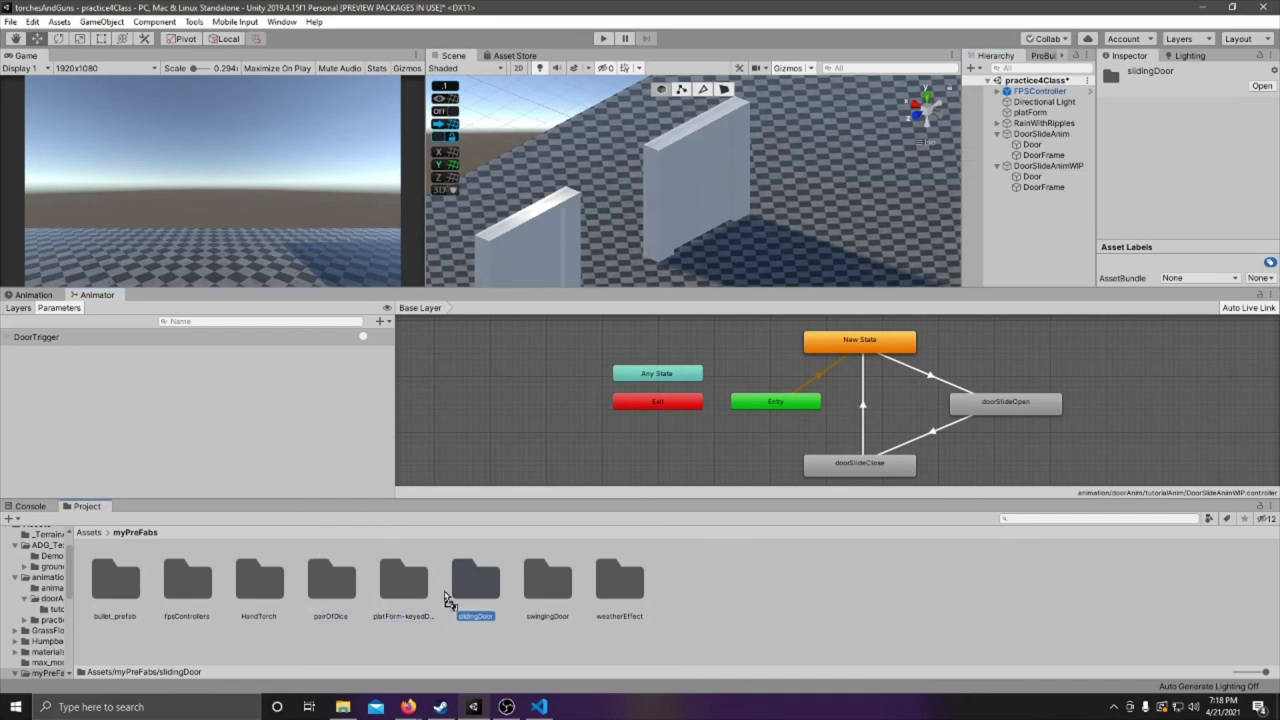
{"action": "left_click_drag", "start_coordinate": [447, 598], "coordinate": [478, 589]}
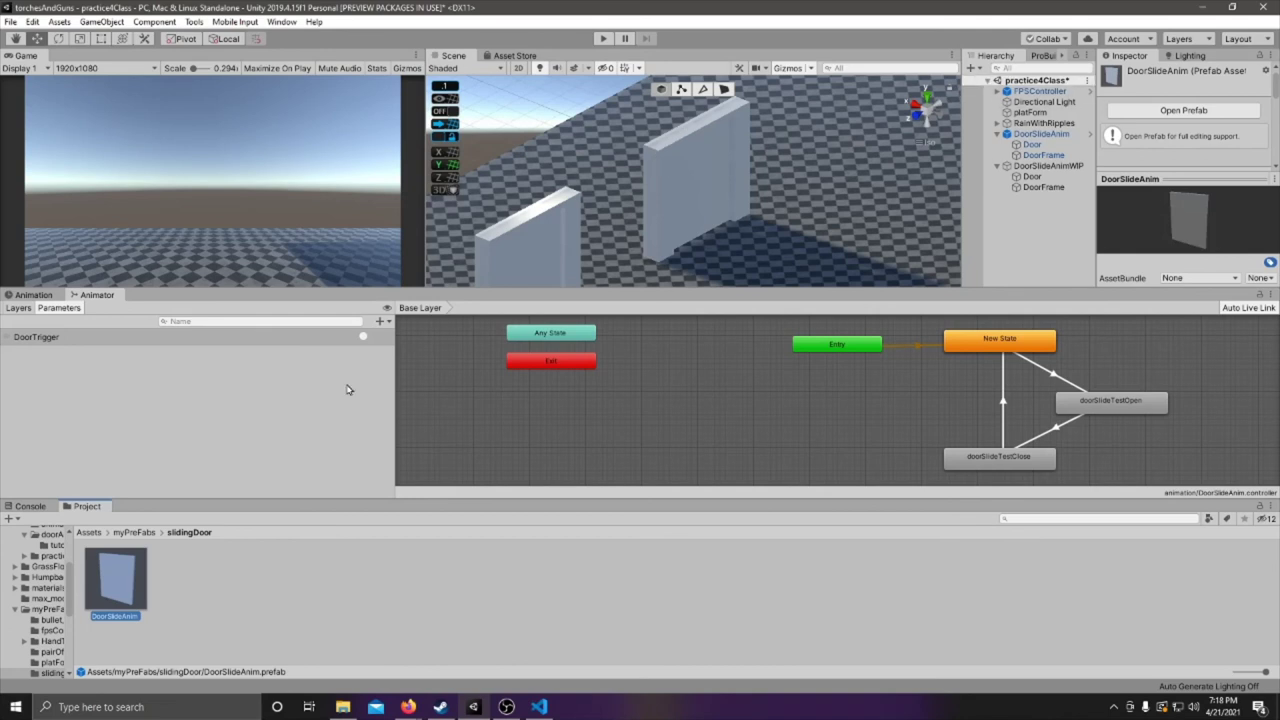
Check the FPSController's tag and move the Entry node of the DoorSlideAnim animator graph down, level with doorSlideTestOpen
{"action": "left_click", "coordinate": [1040, 91]}
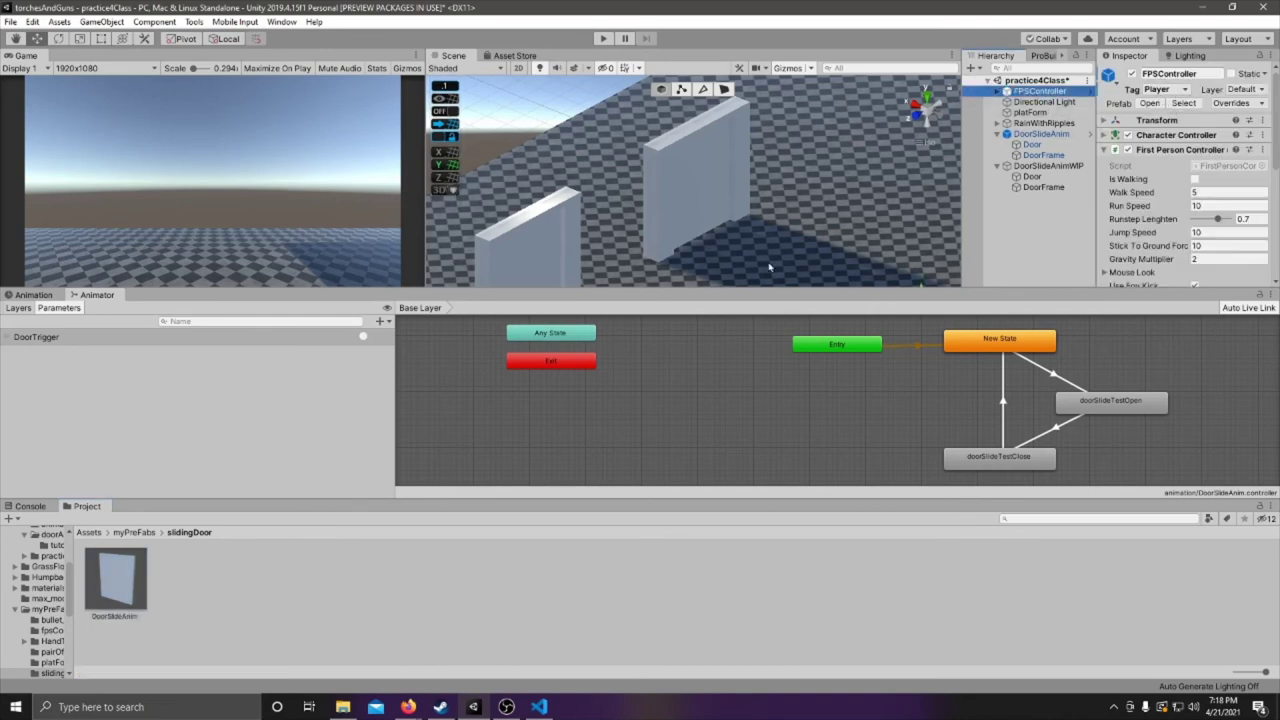
{"action": "left_click", "coordinate": [90, 533]}
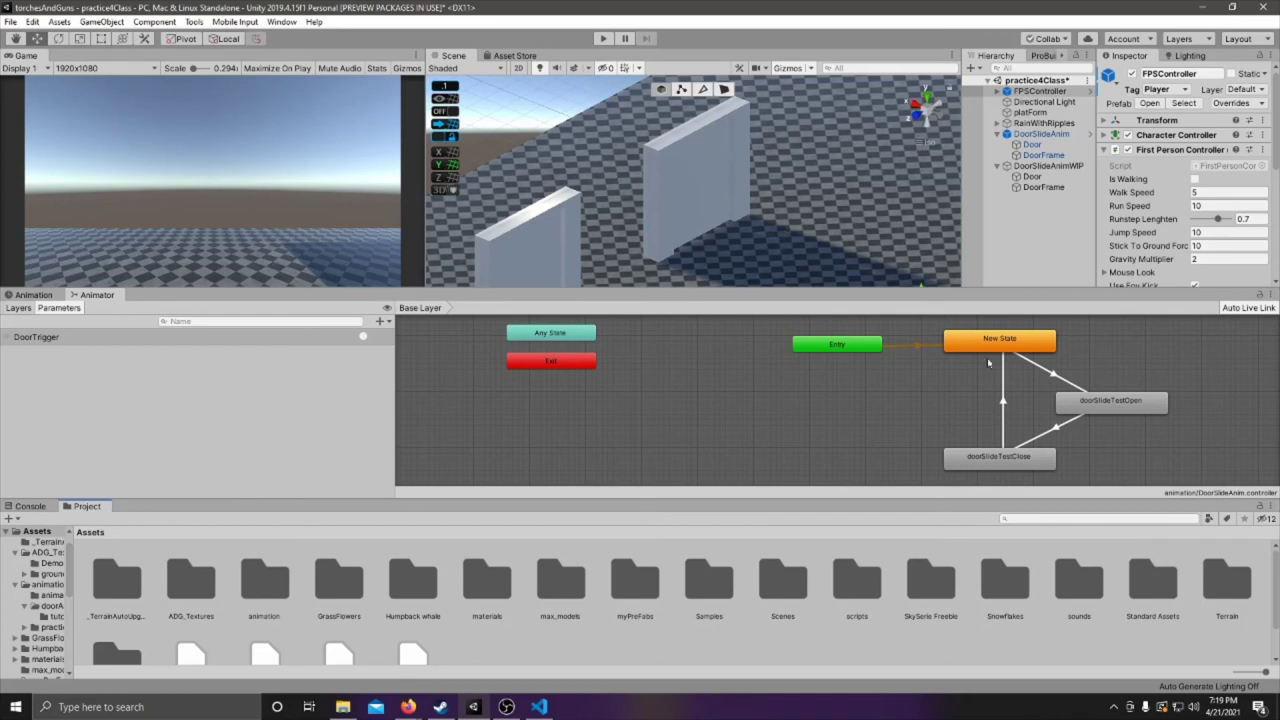
{"action": "left_click_drag", "start_coordinate": [841, 350], "coordinate": [881, 405]}
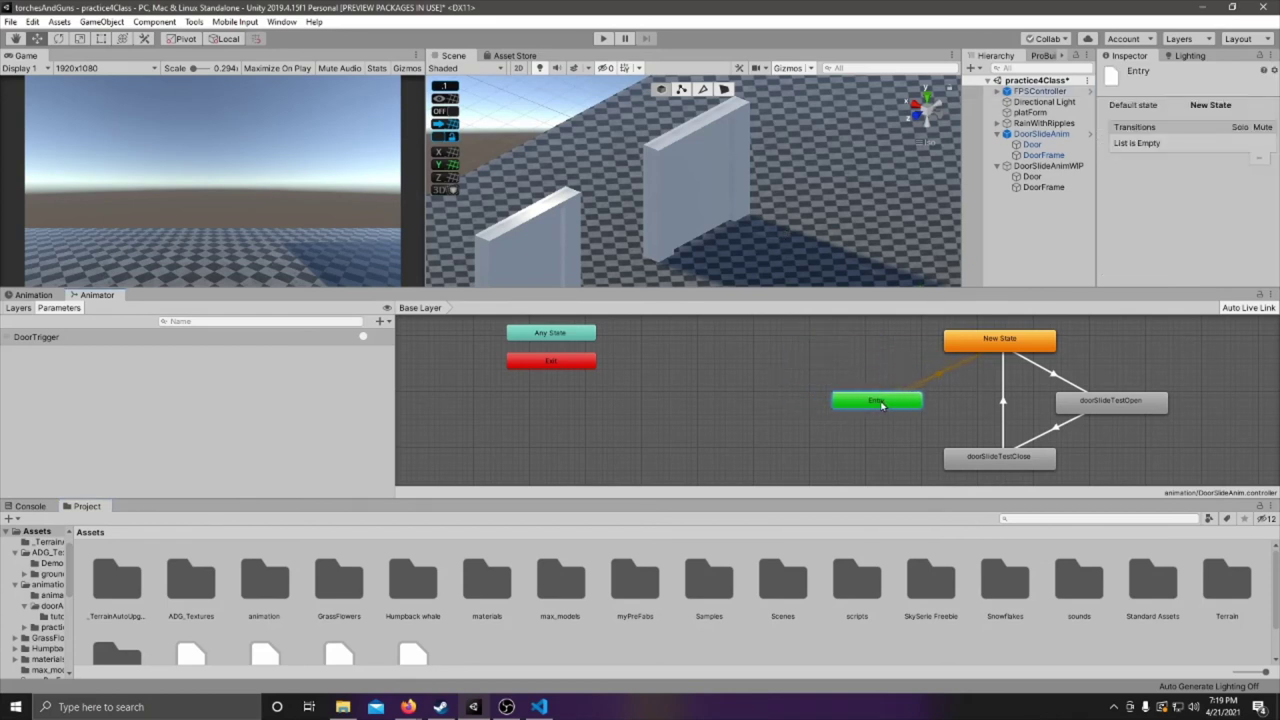